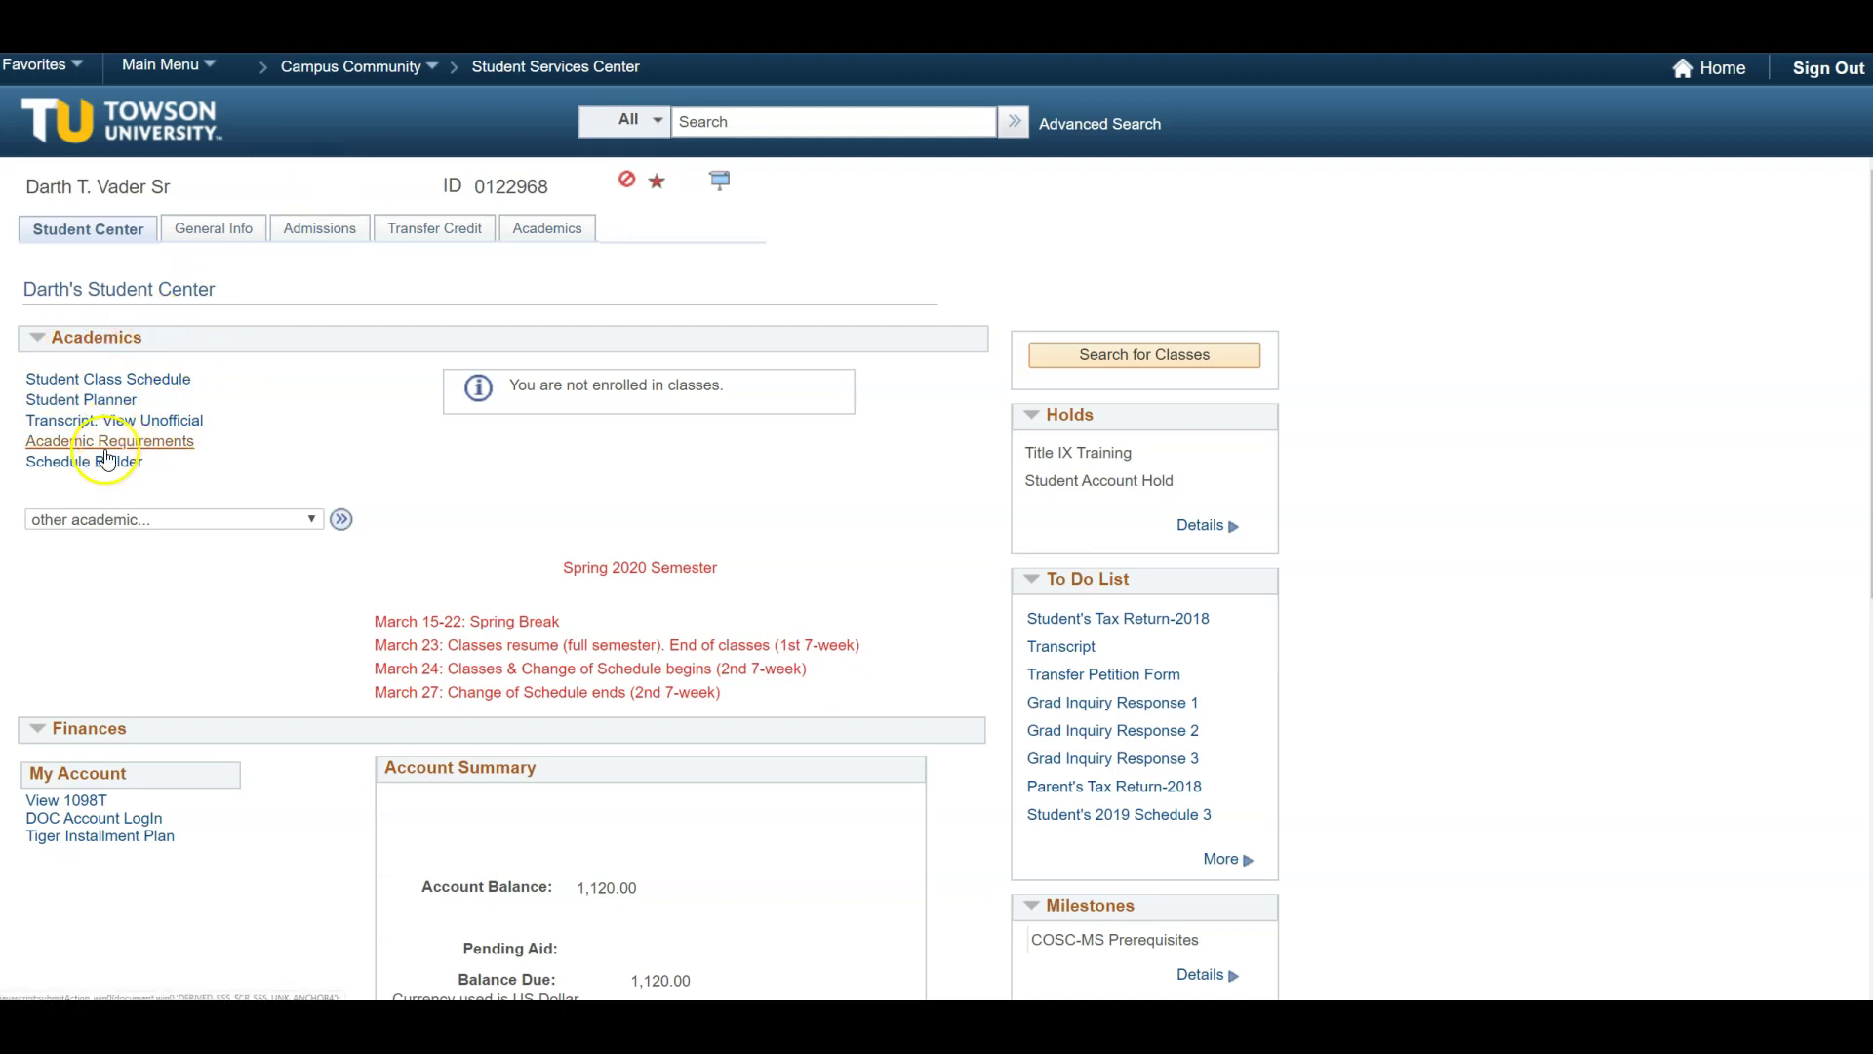
Step: Open Schedule Builder with the Fall 2020 term selected
click(100, 463)
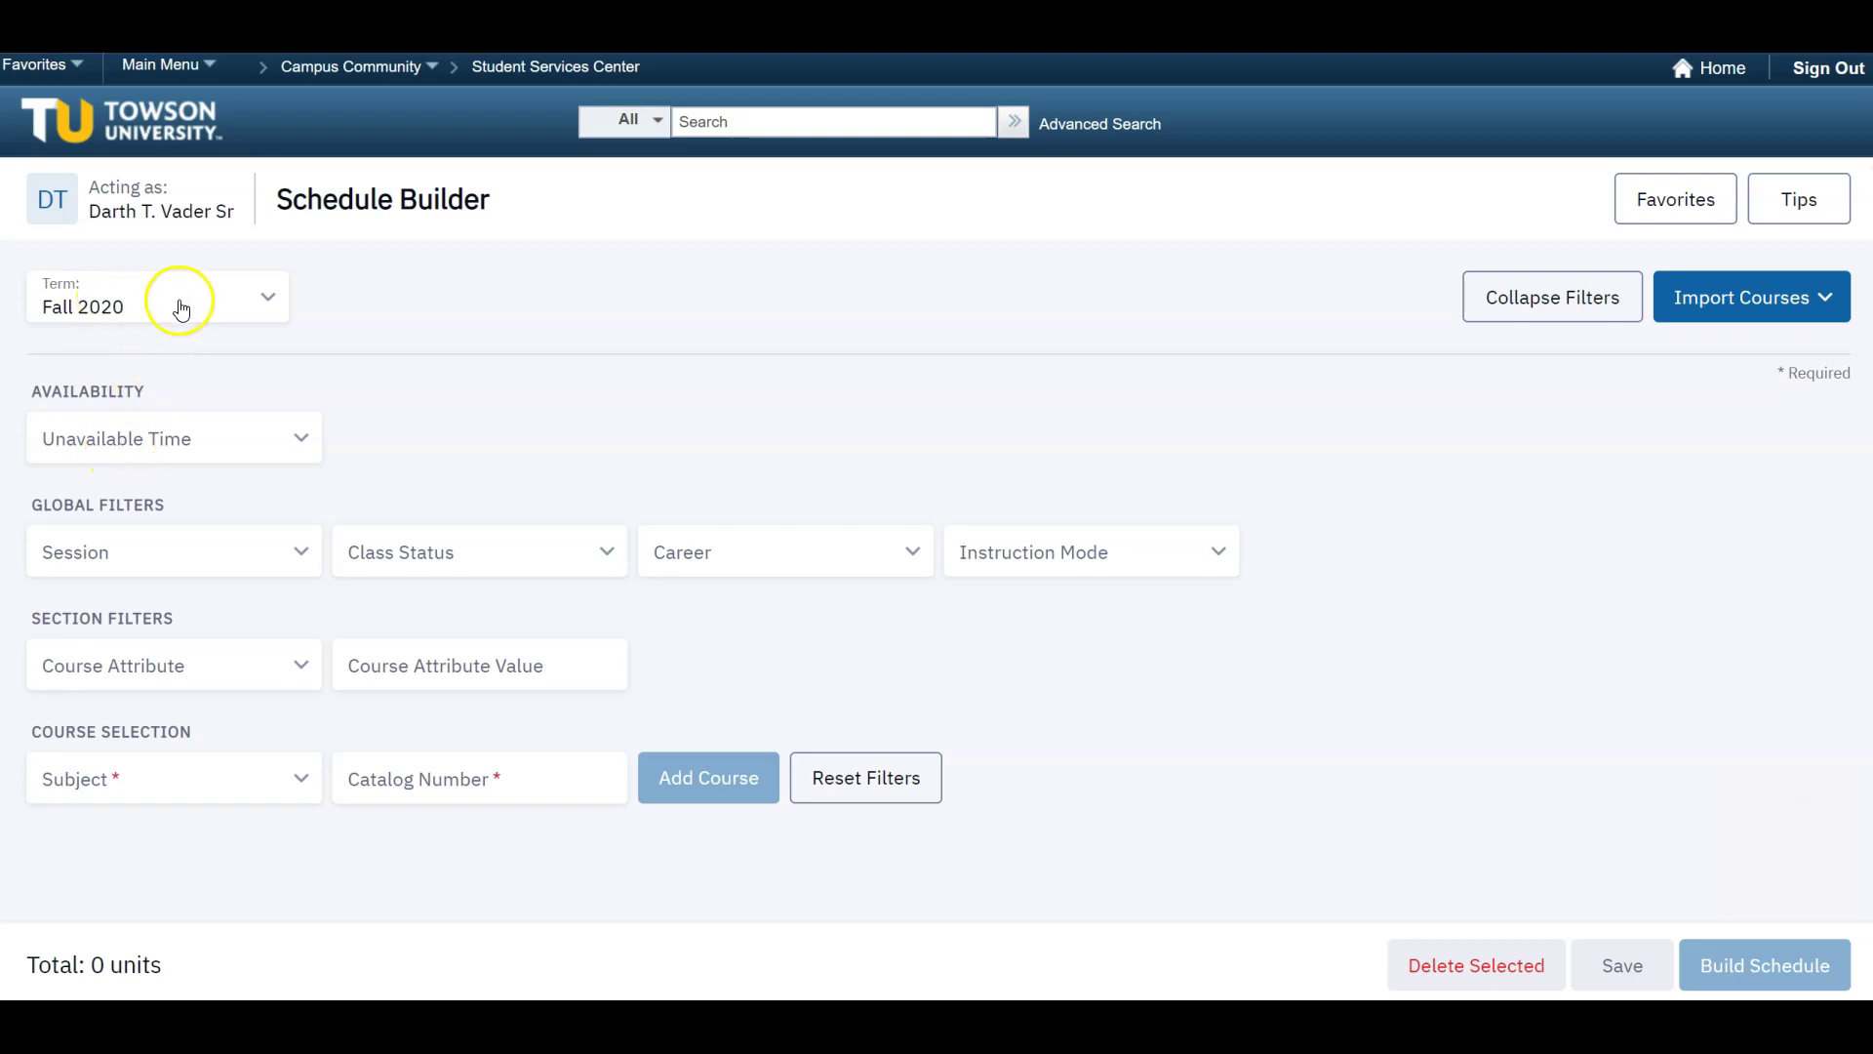
click(238, 302)
click(133, 355)
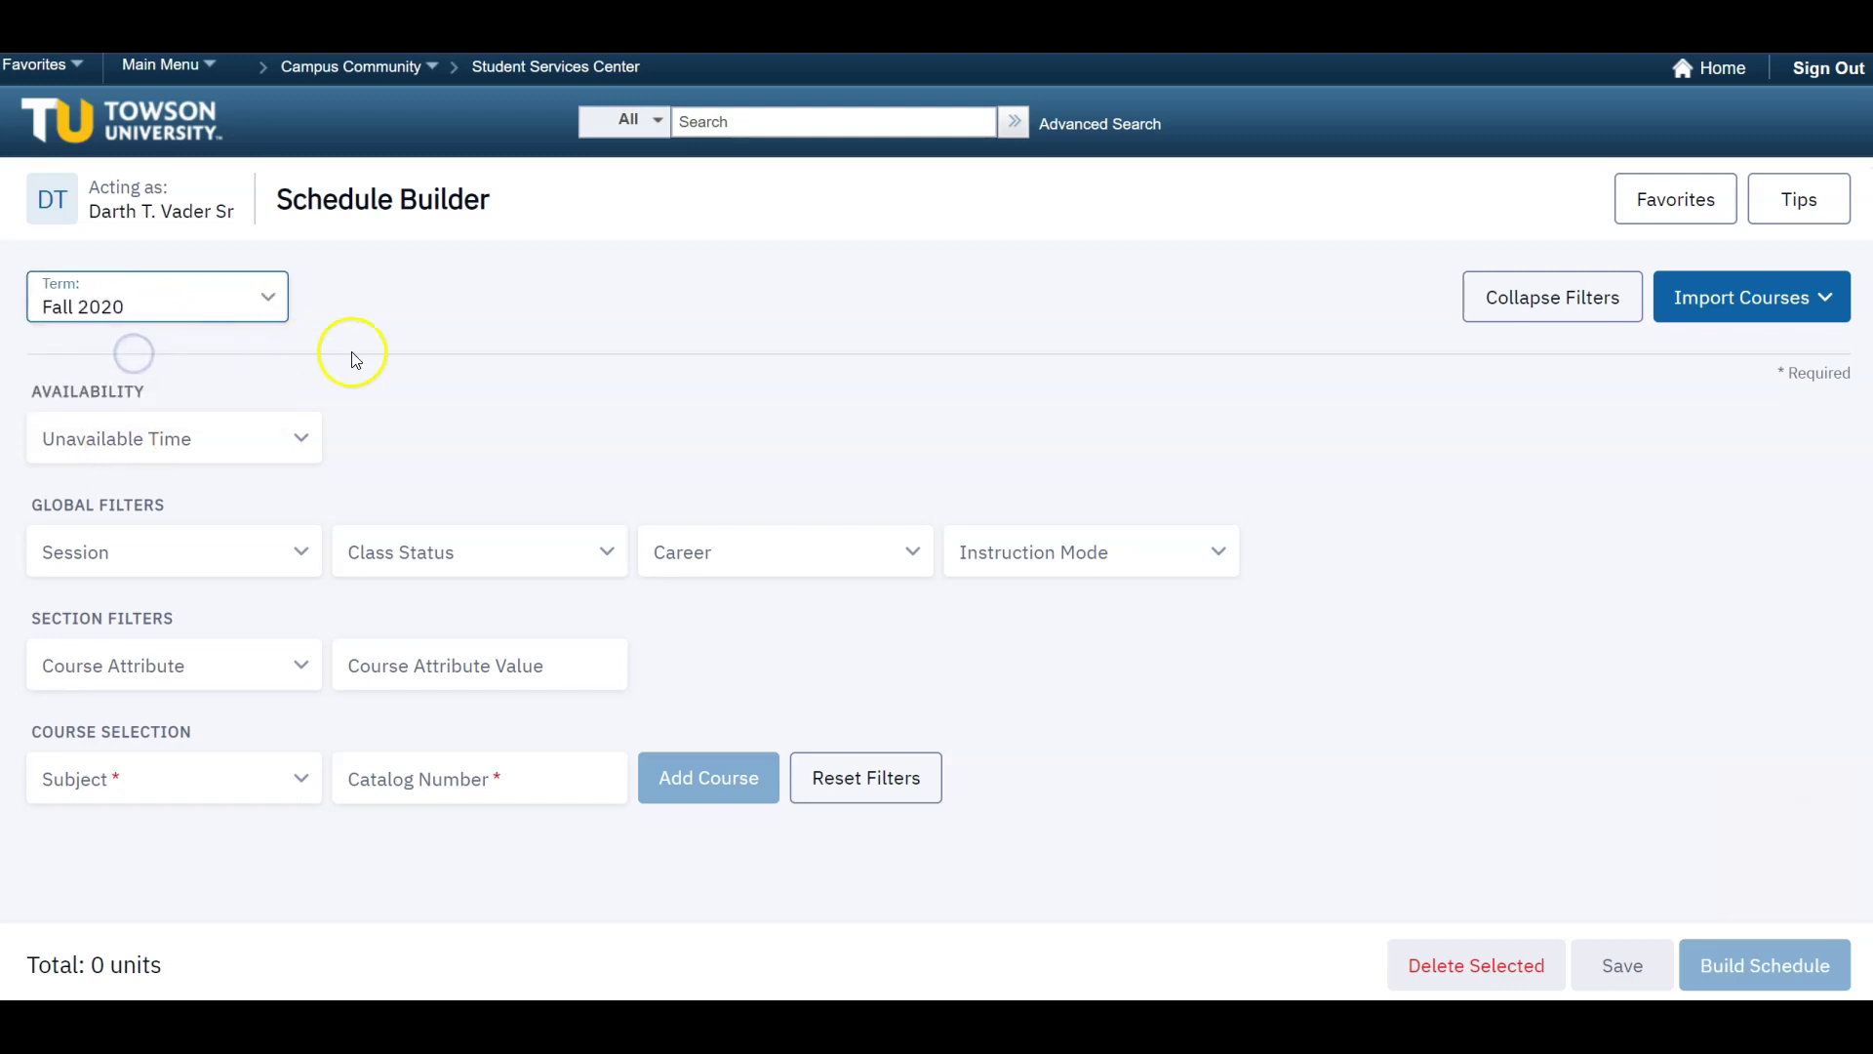
click(375, 363)
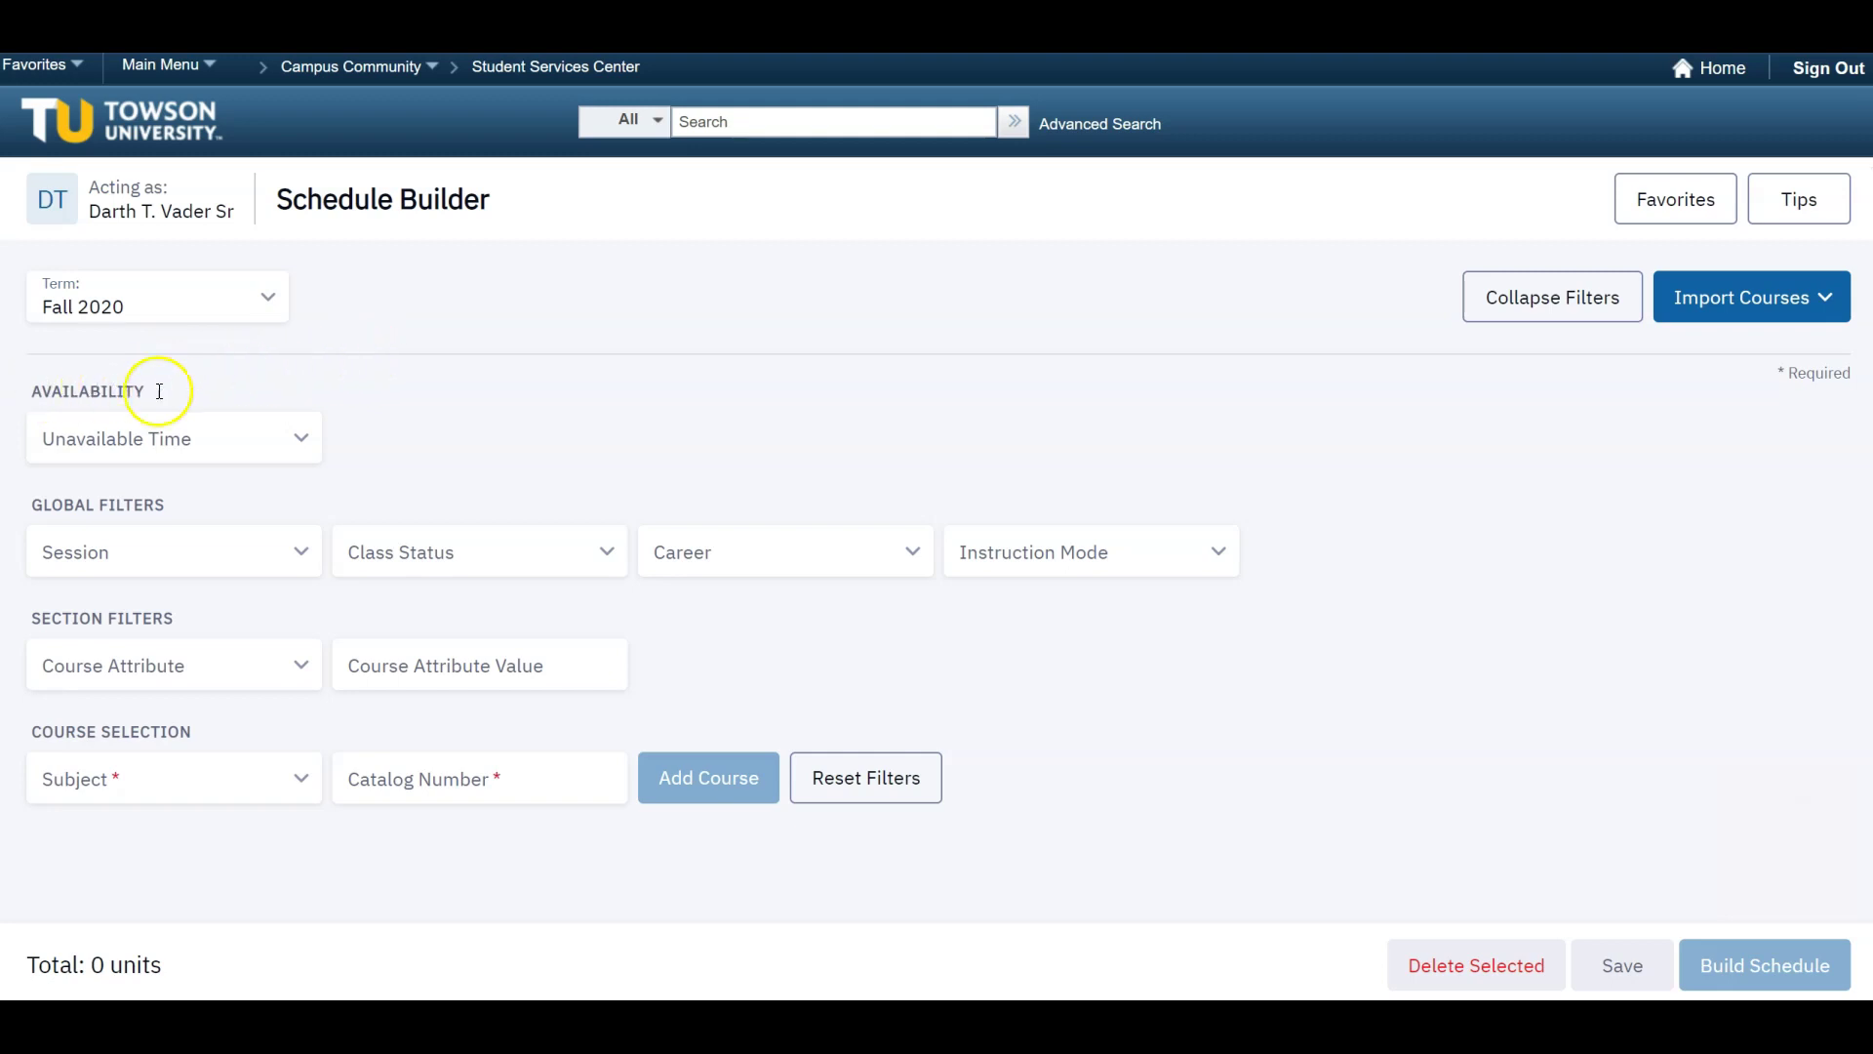
click(300, 438)
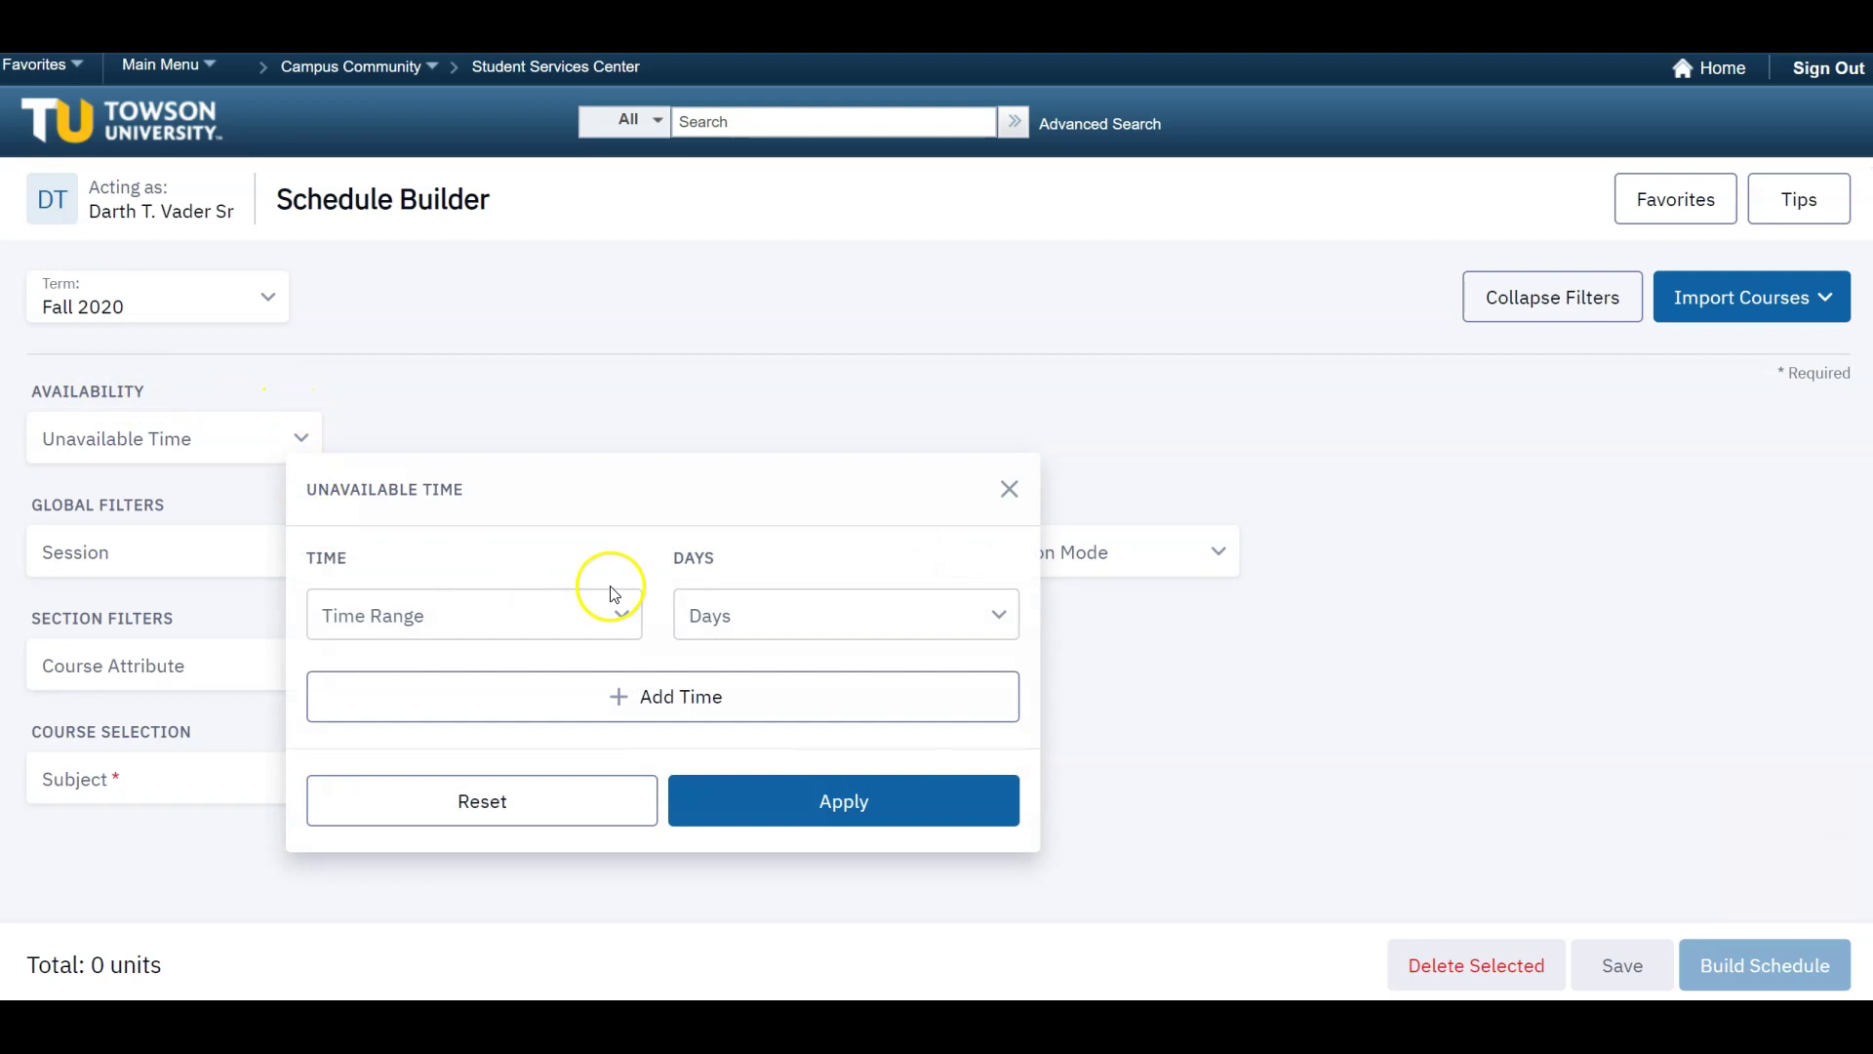
click(765, 611)
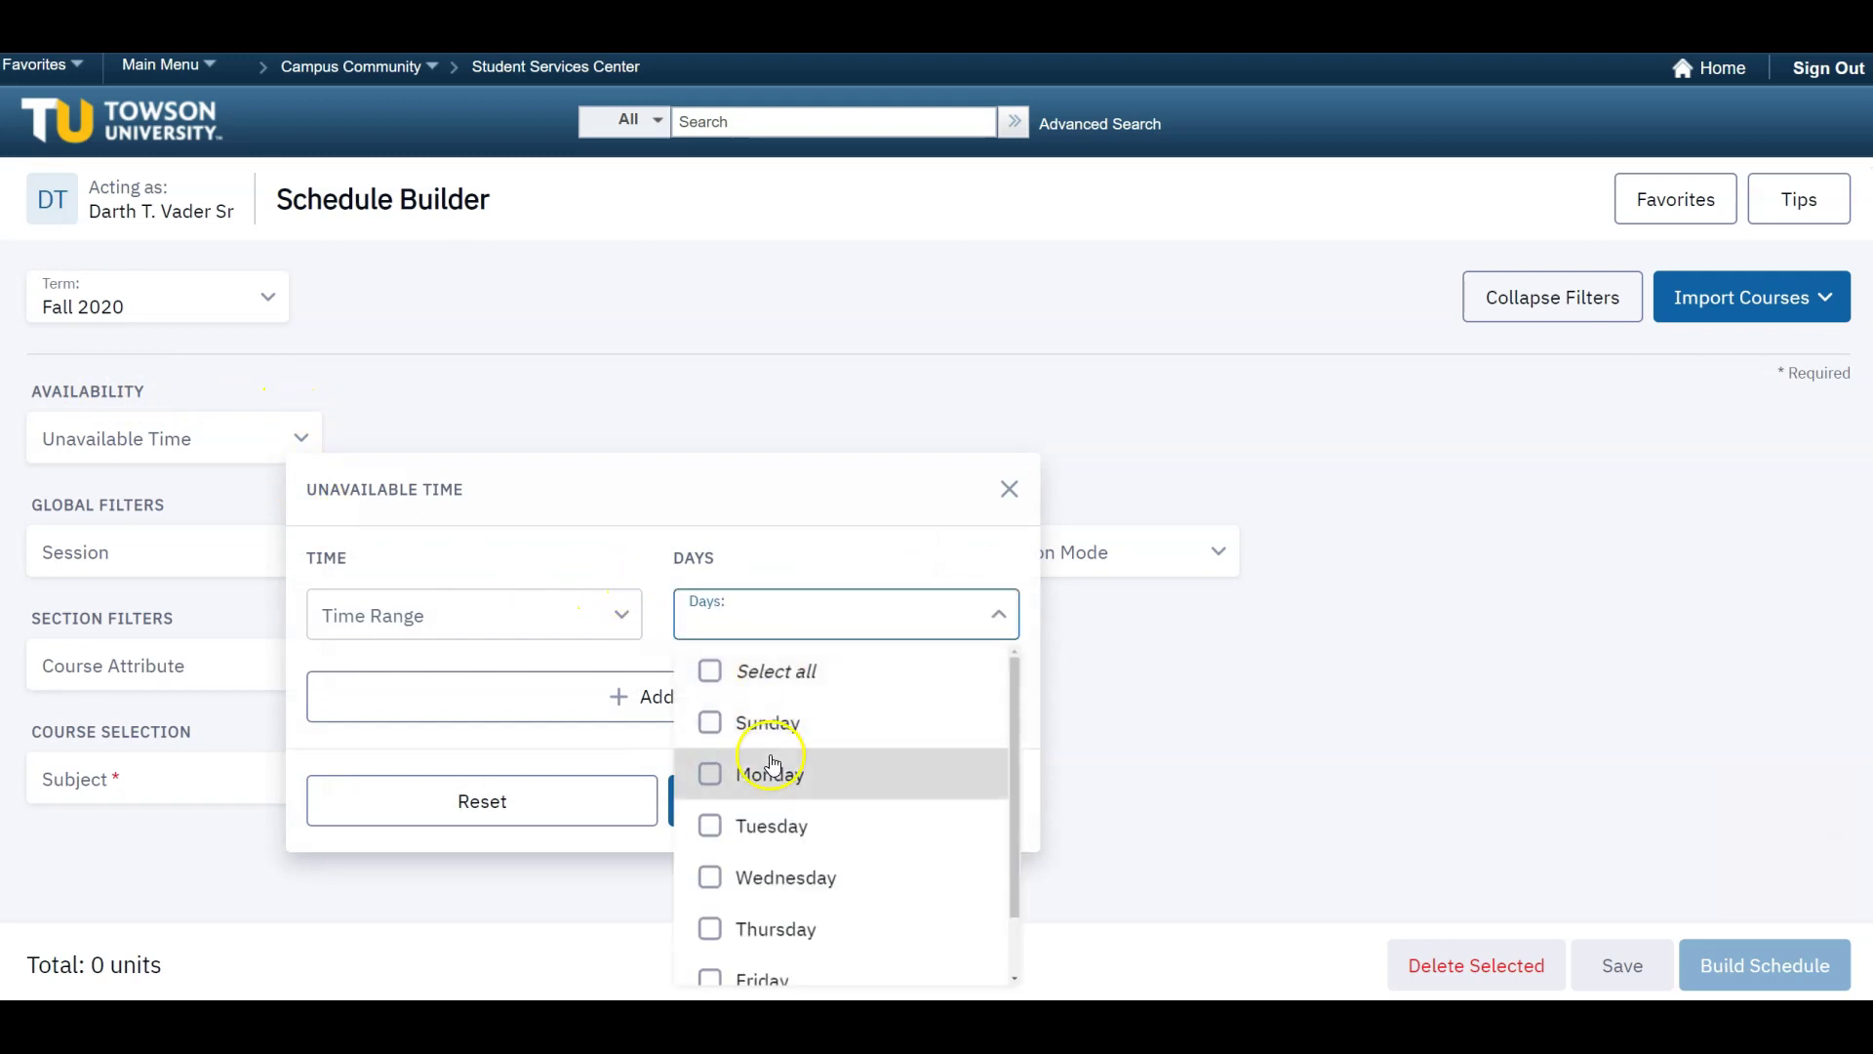
click(615, 614)
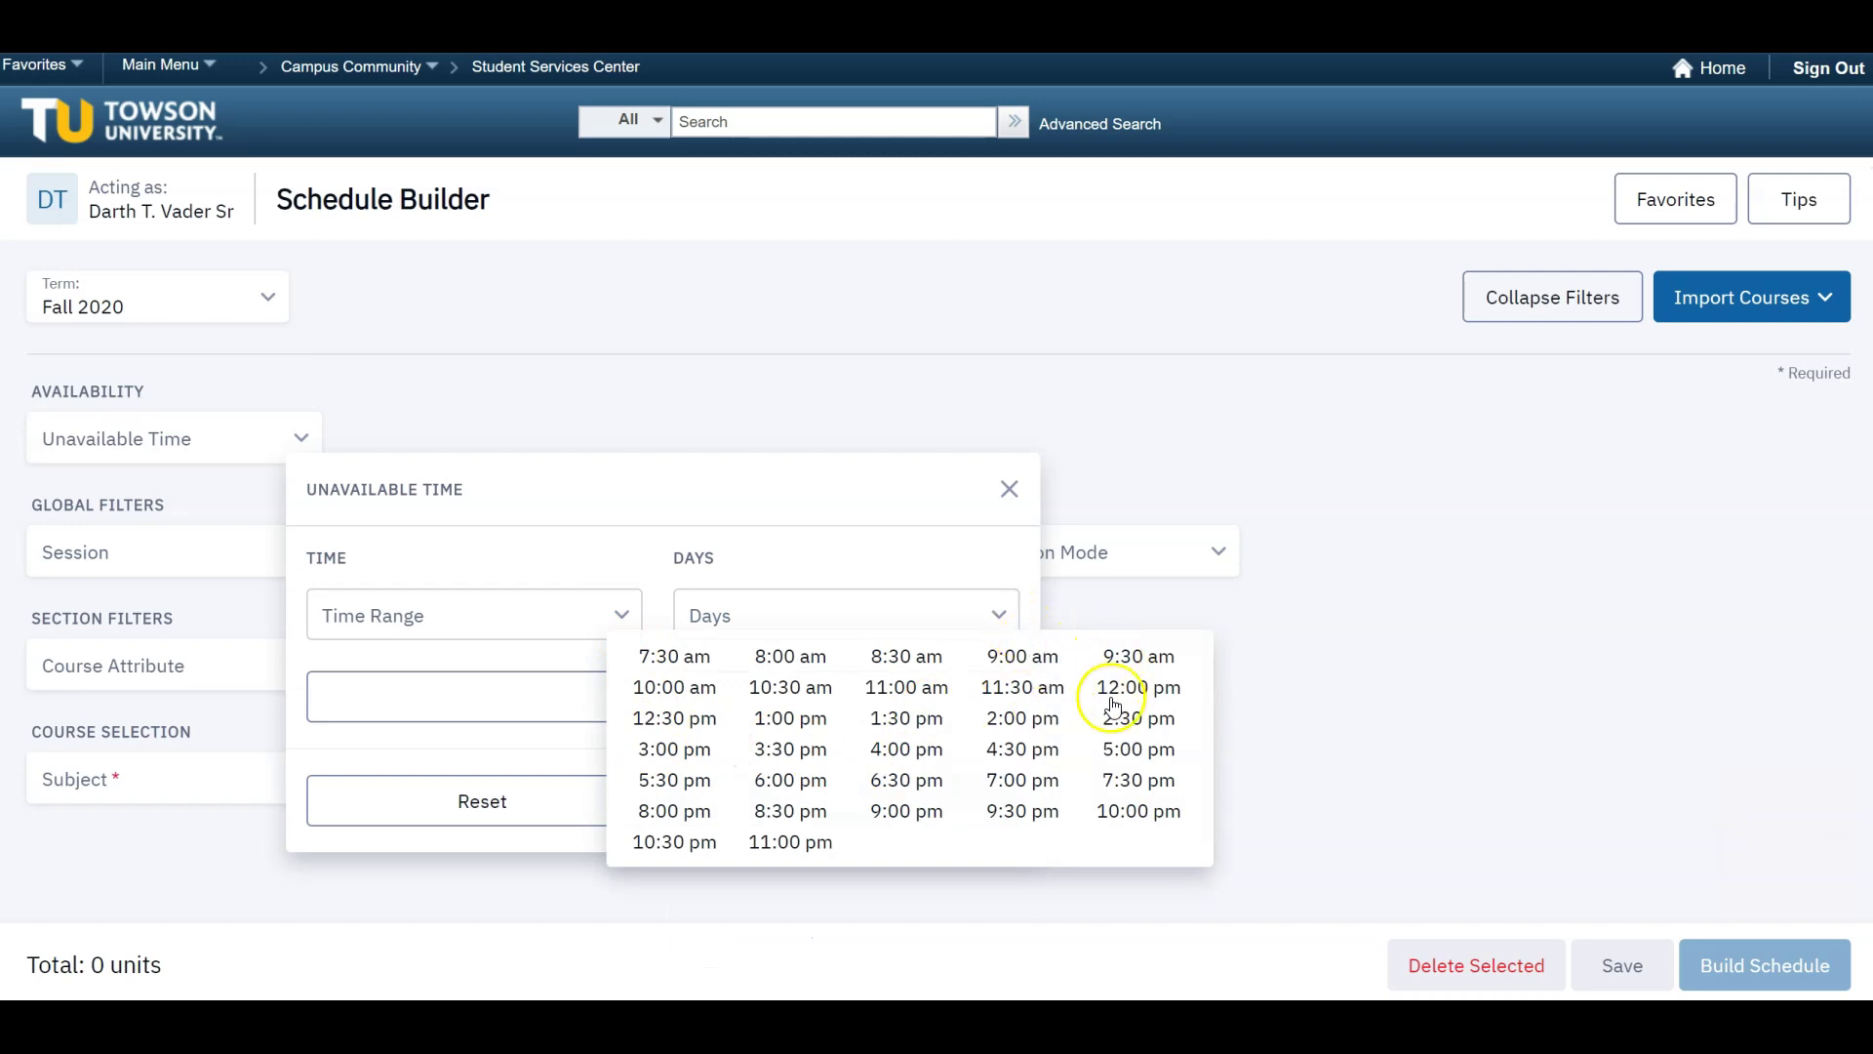
click(866, 489)
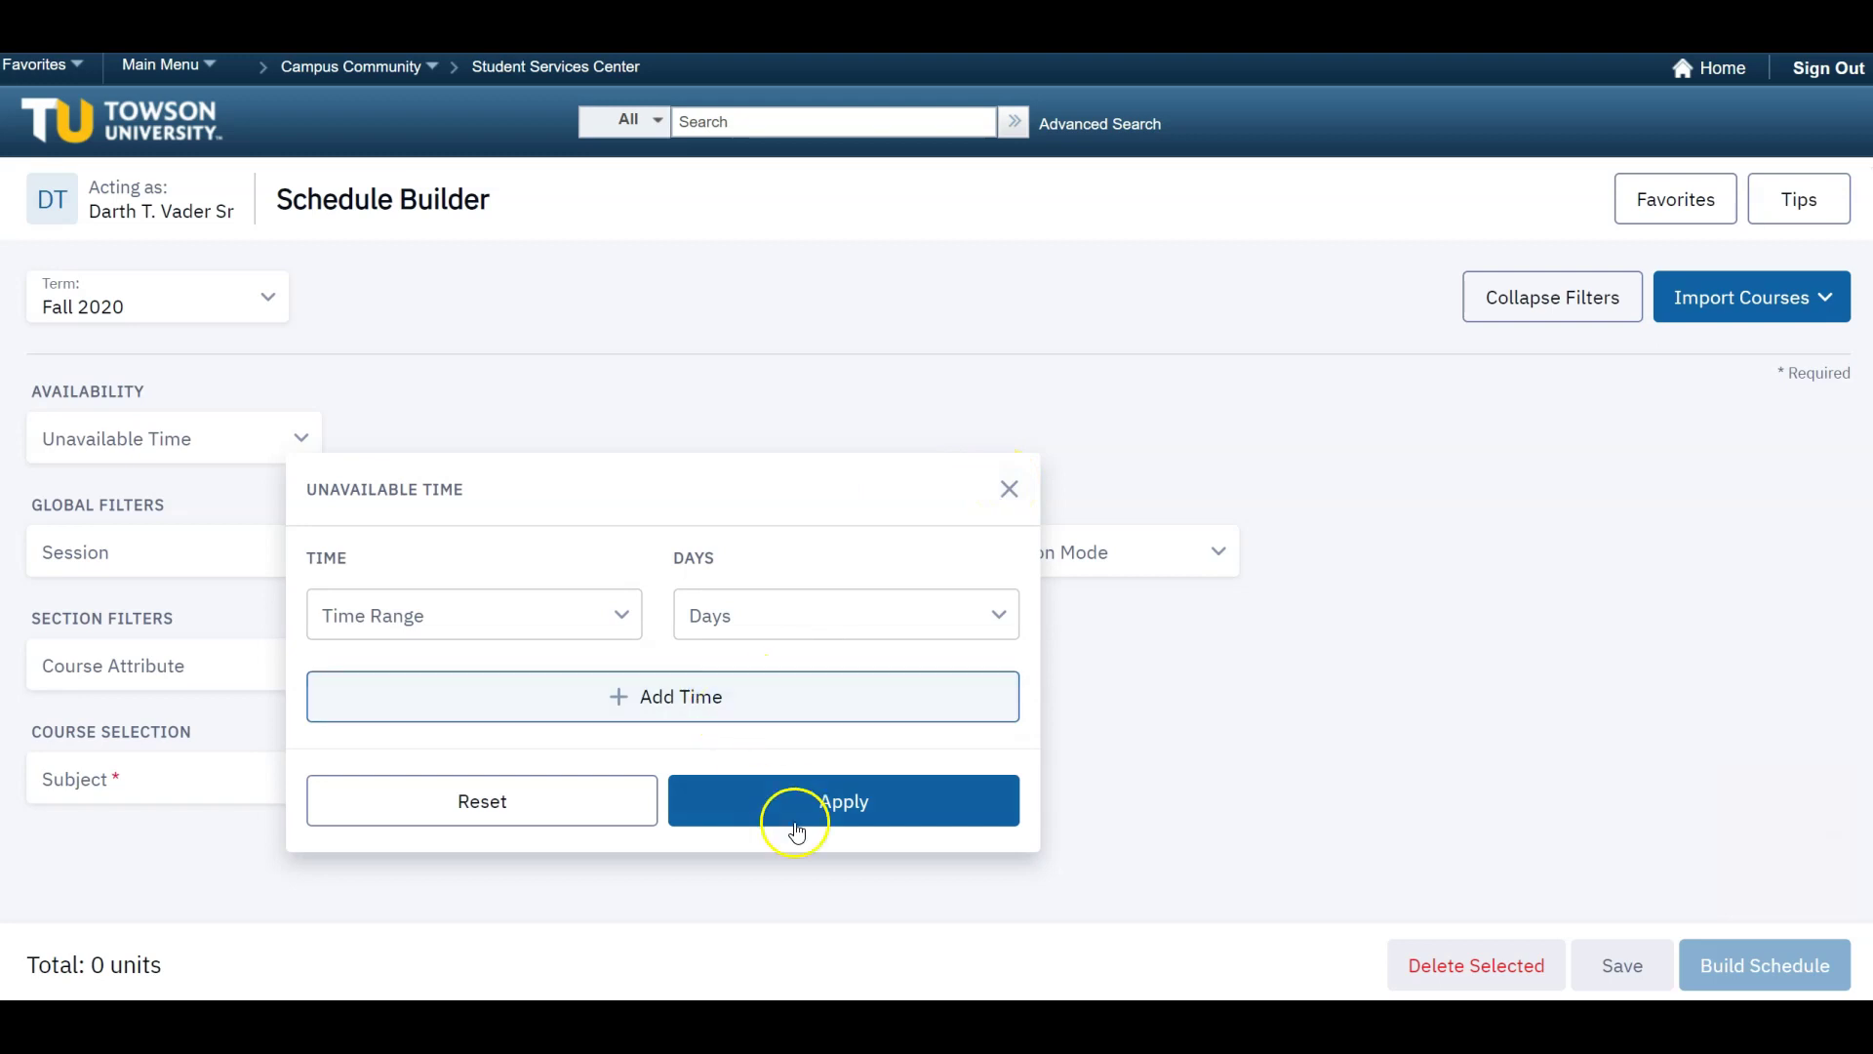
click(1005, 492)
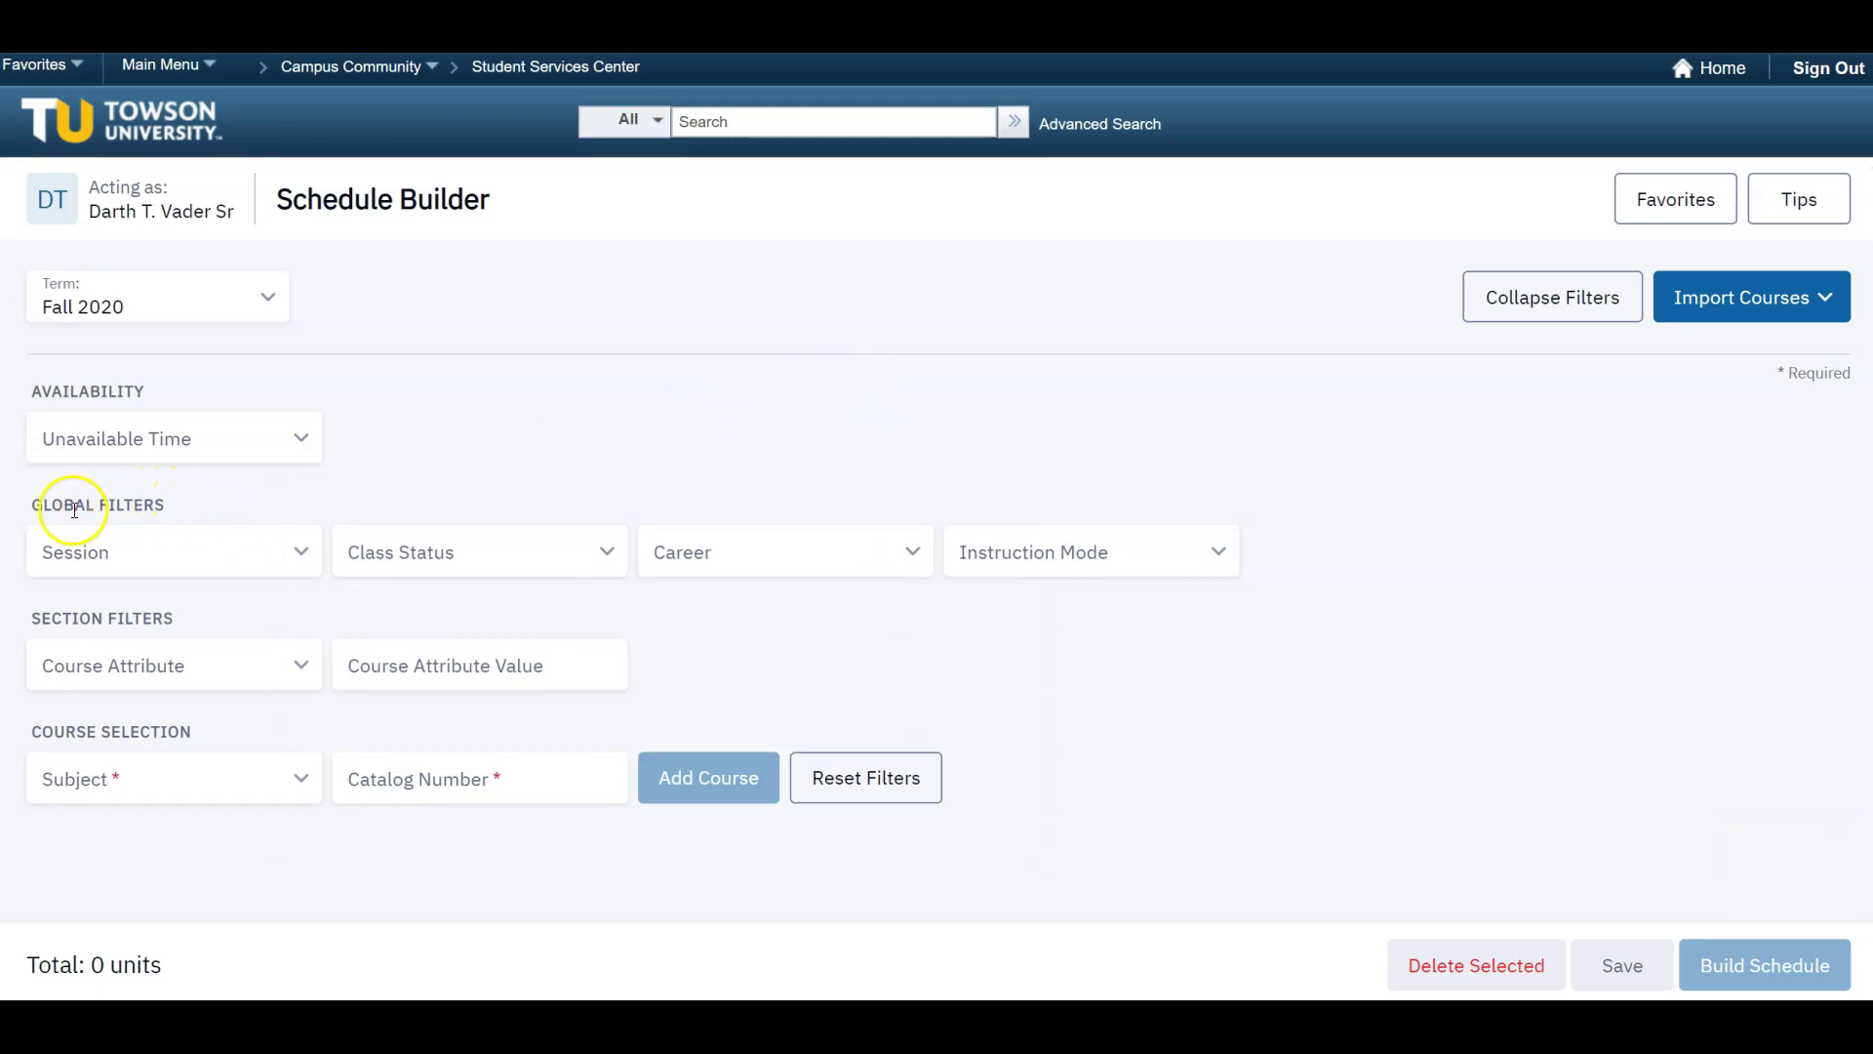
Step: Set the Class Status filter to show Open classes only
click(571, 551)
click(510, 658)
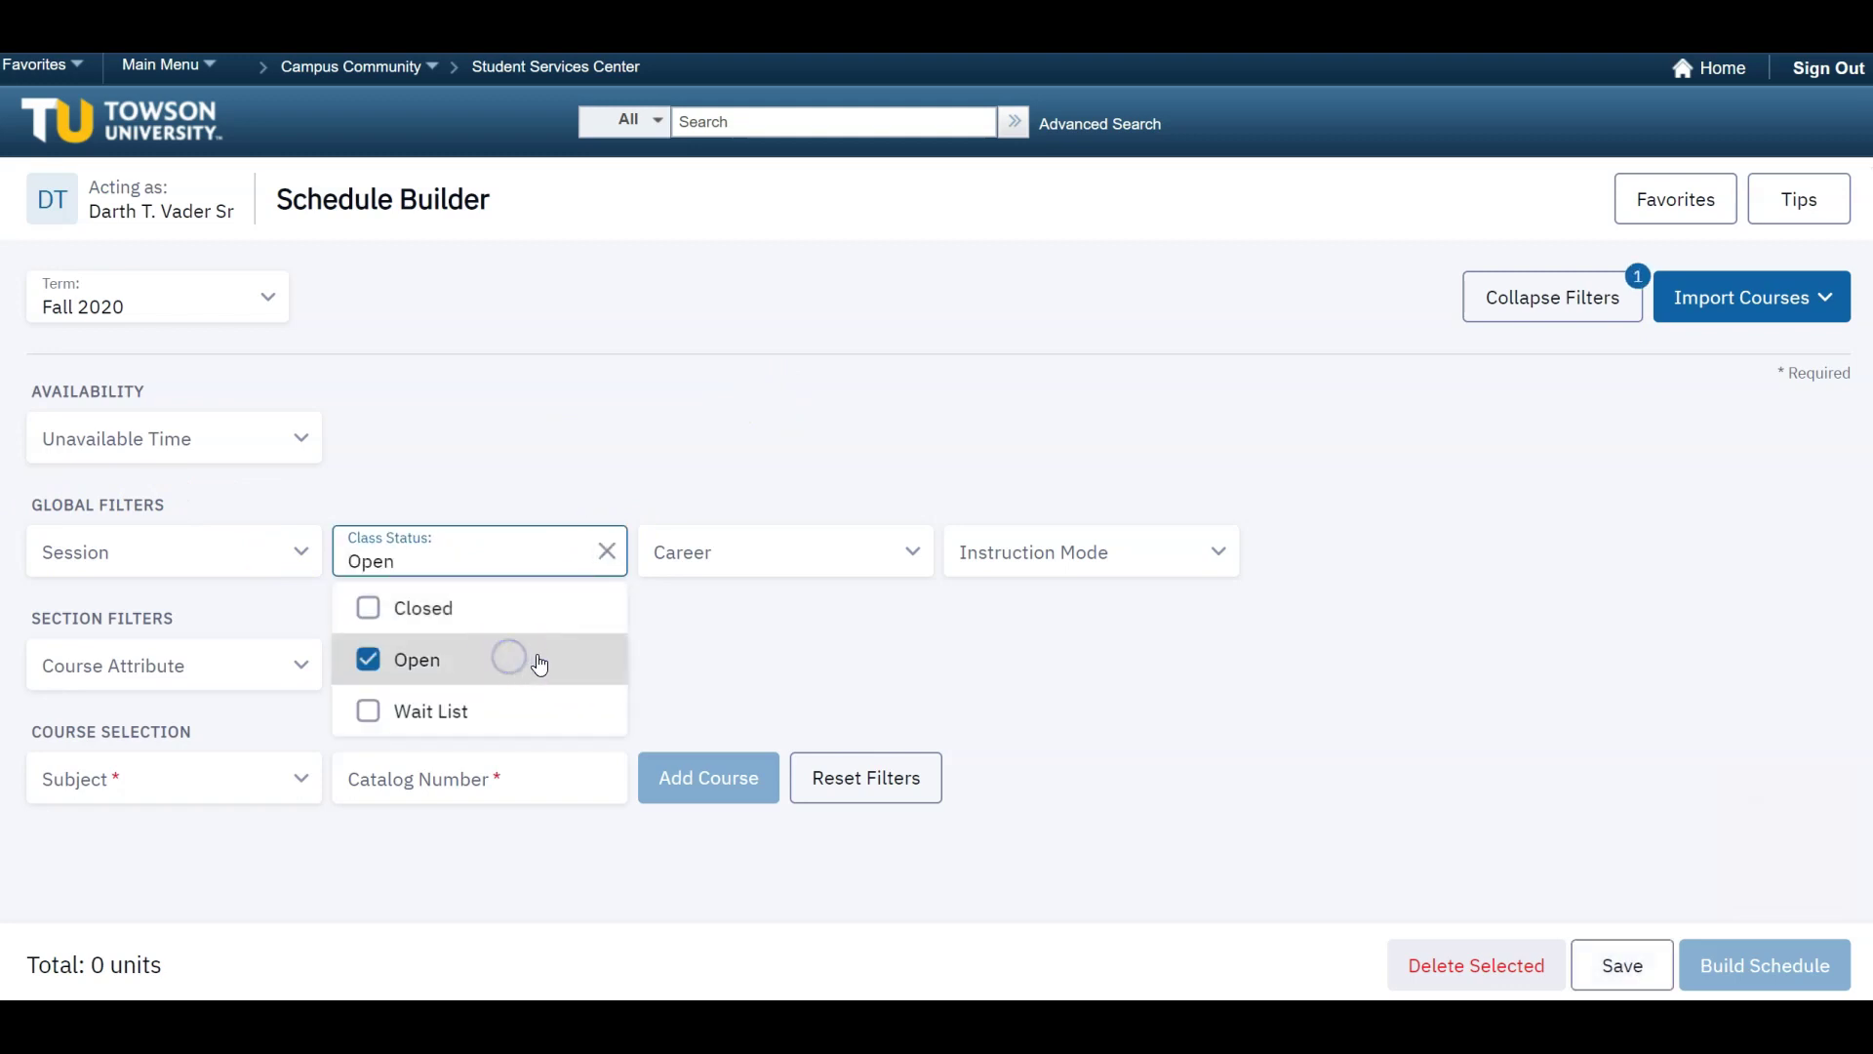
click(685, 632)
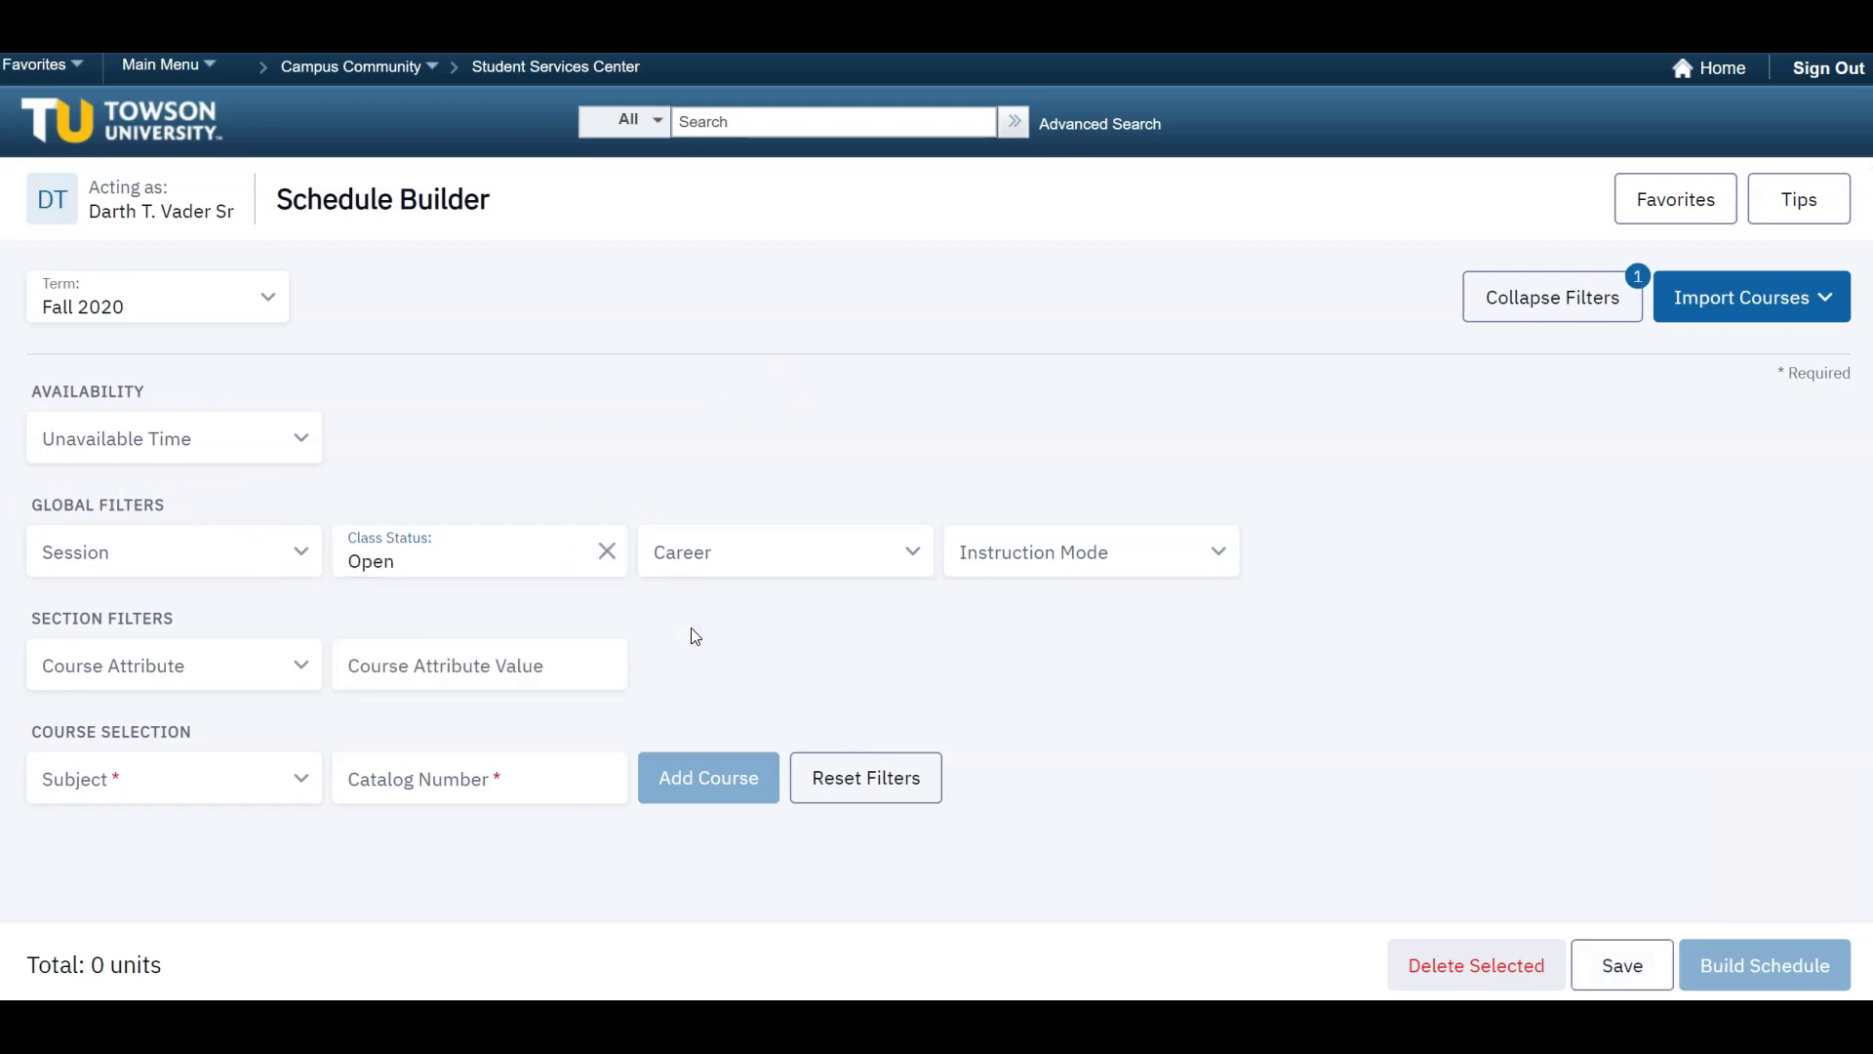
click(290, 673)
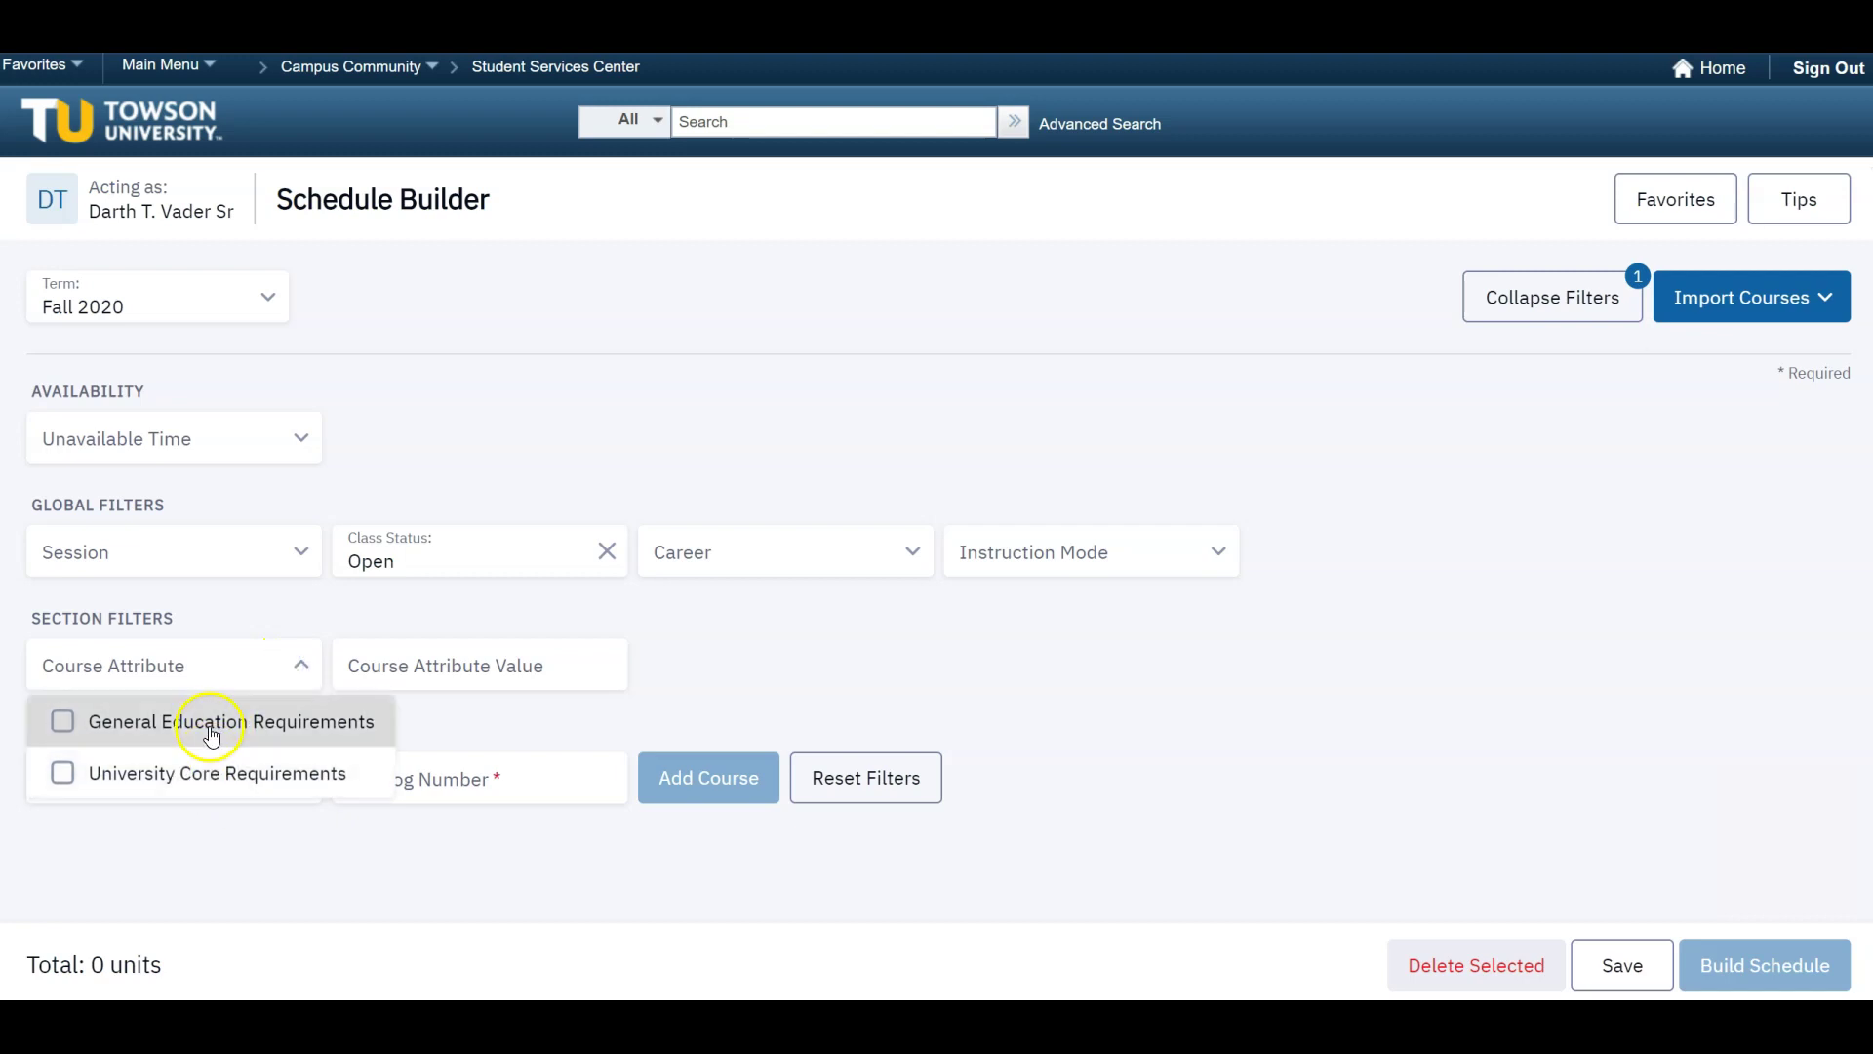
click(175, 779)
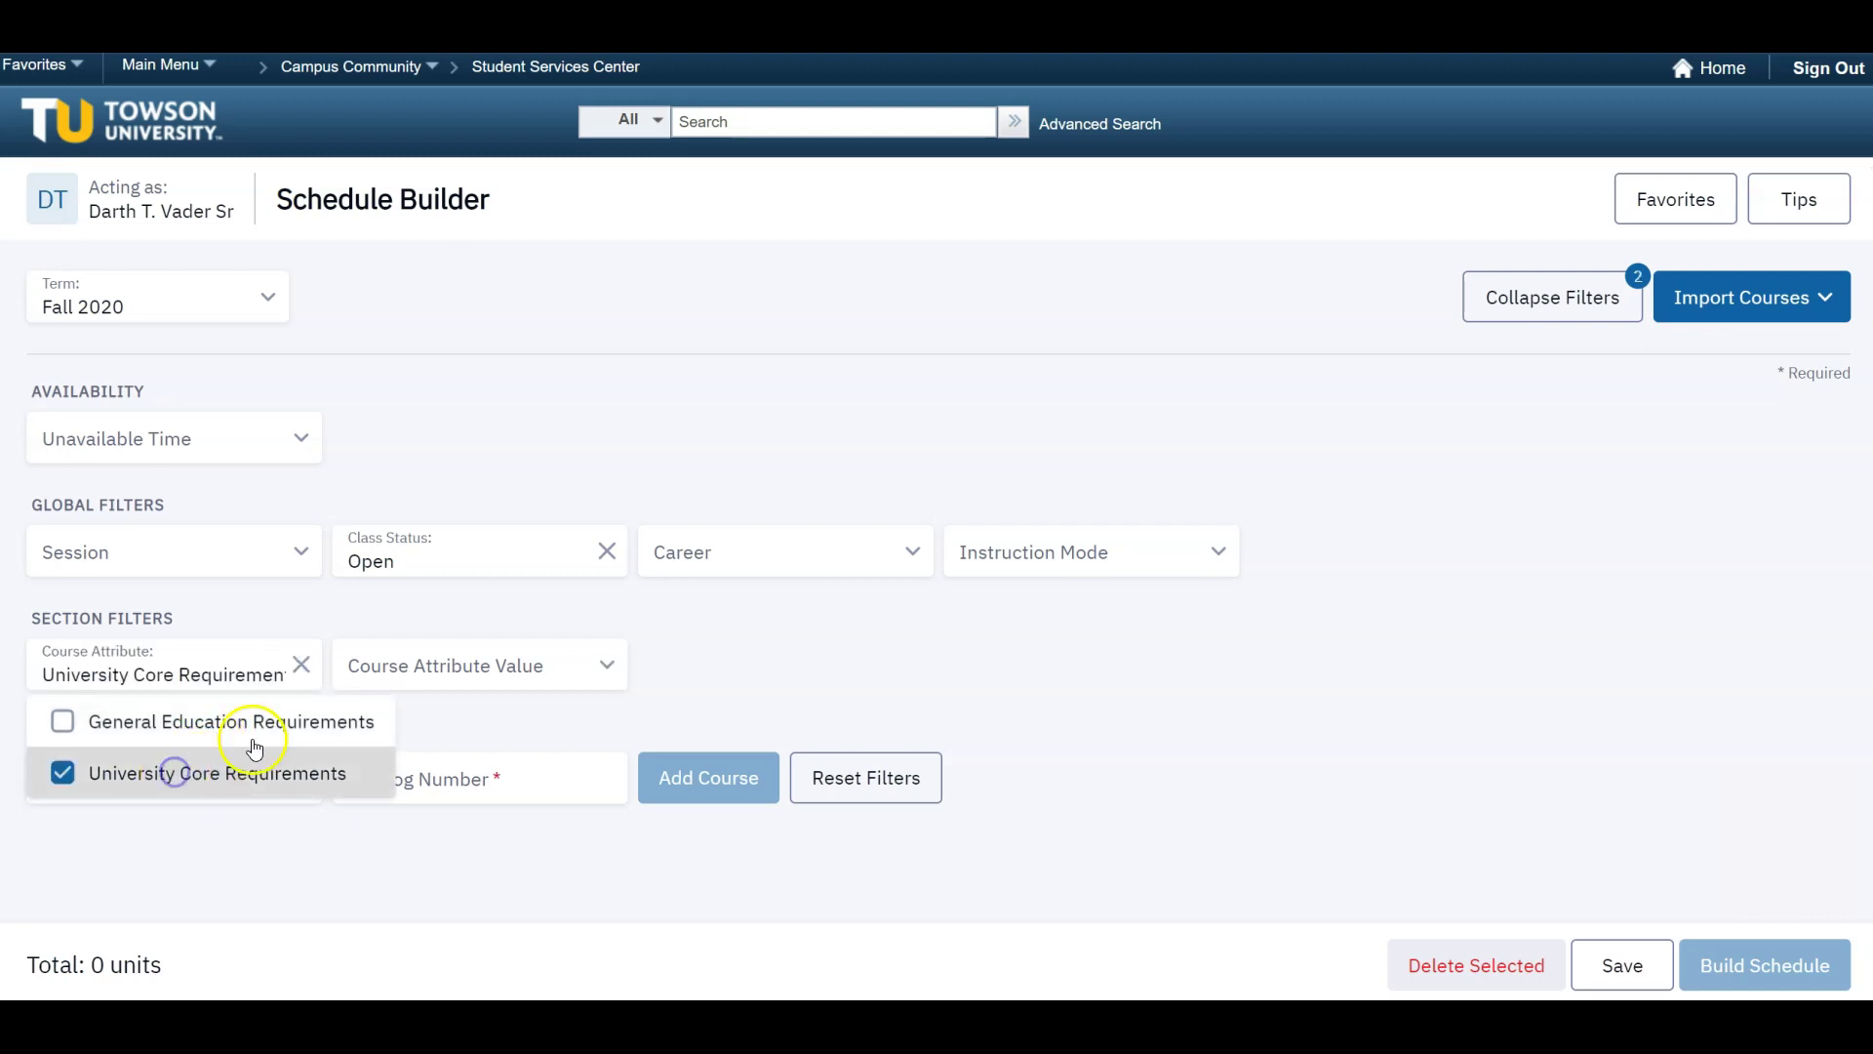
click(423, 674)
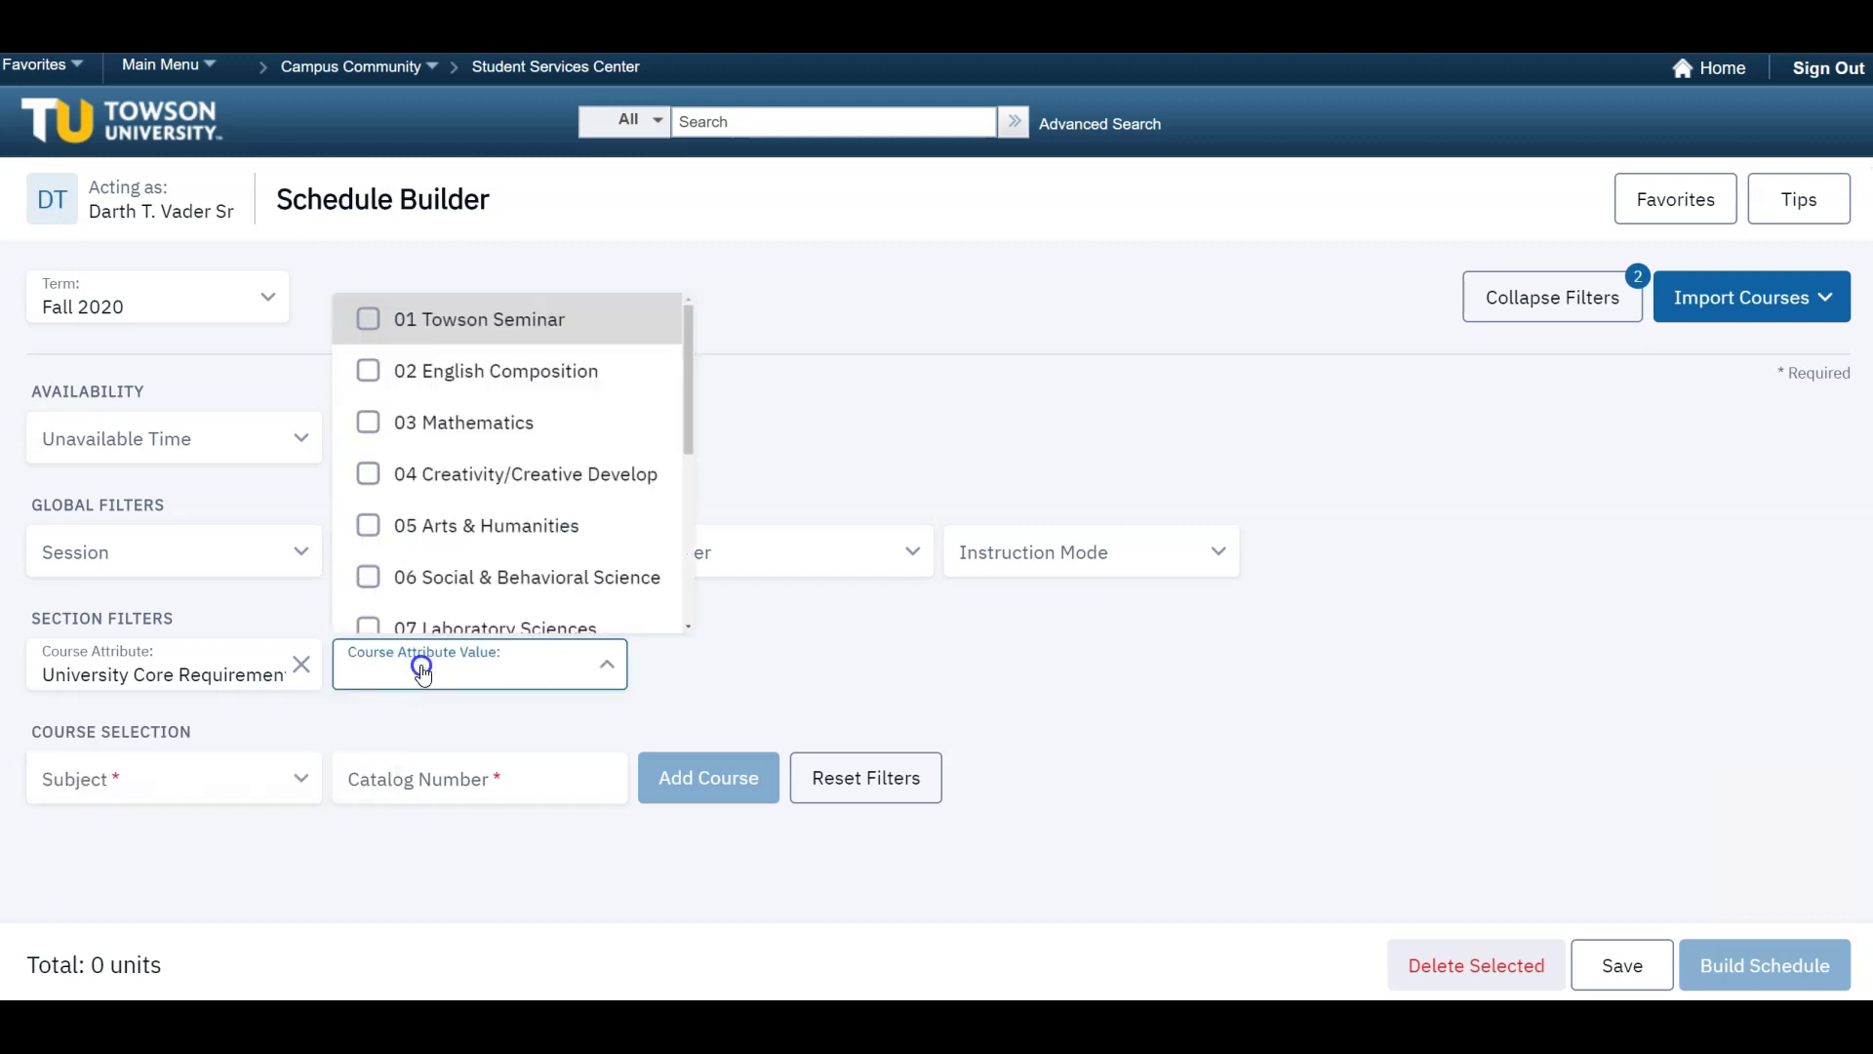
click(423, 576)
click(782, 644)
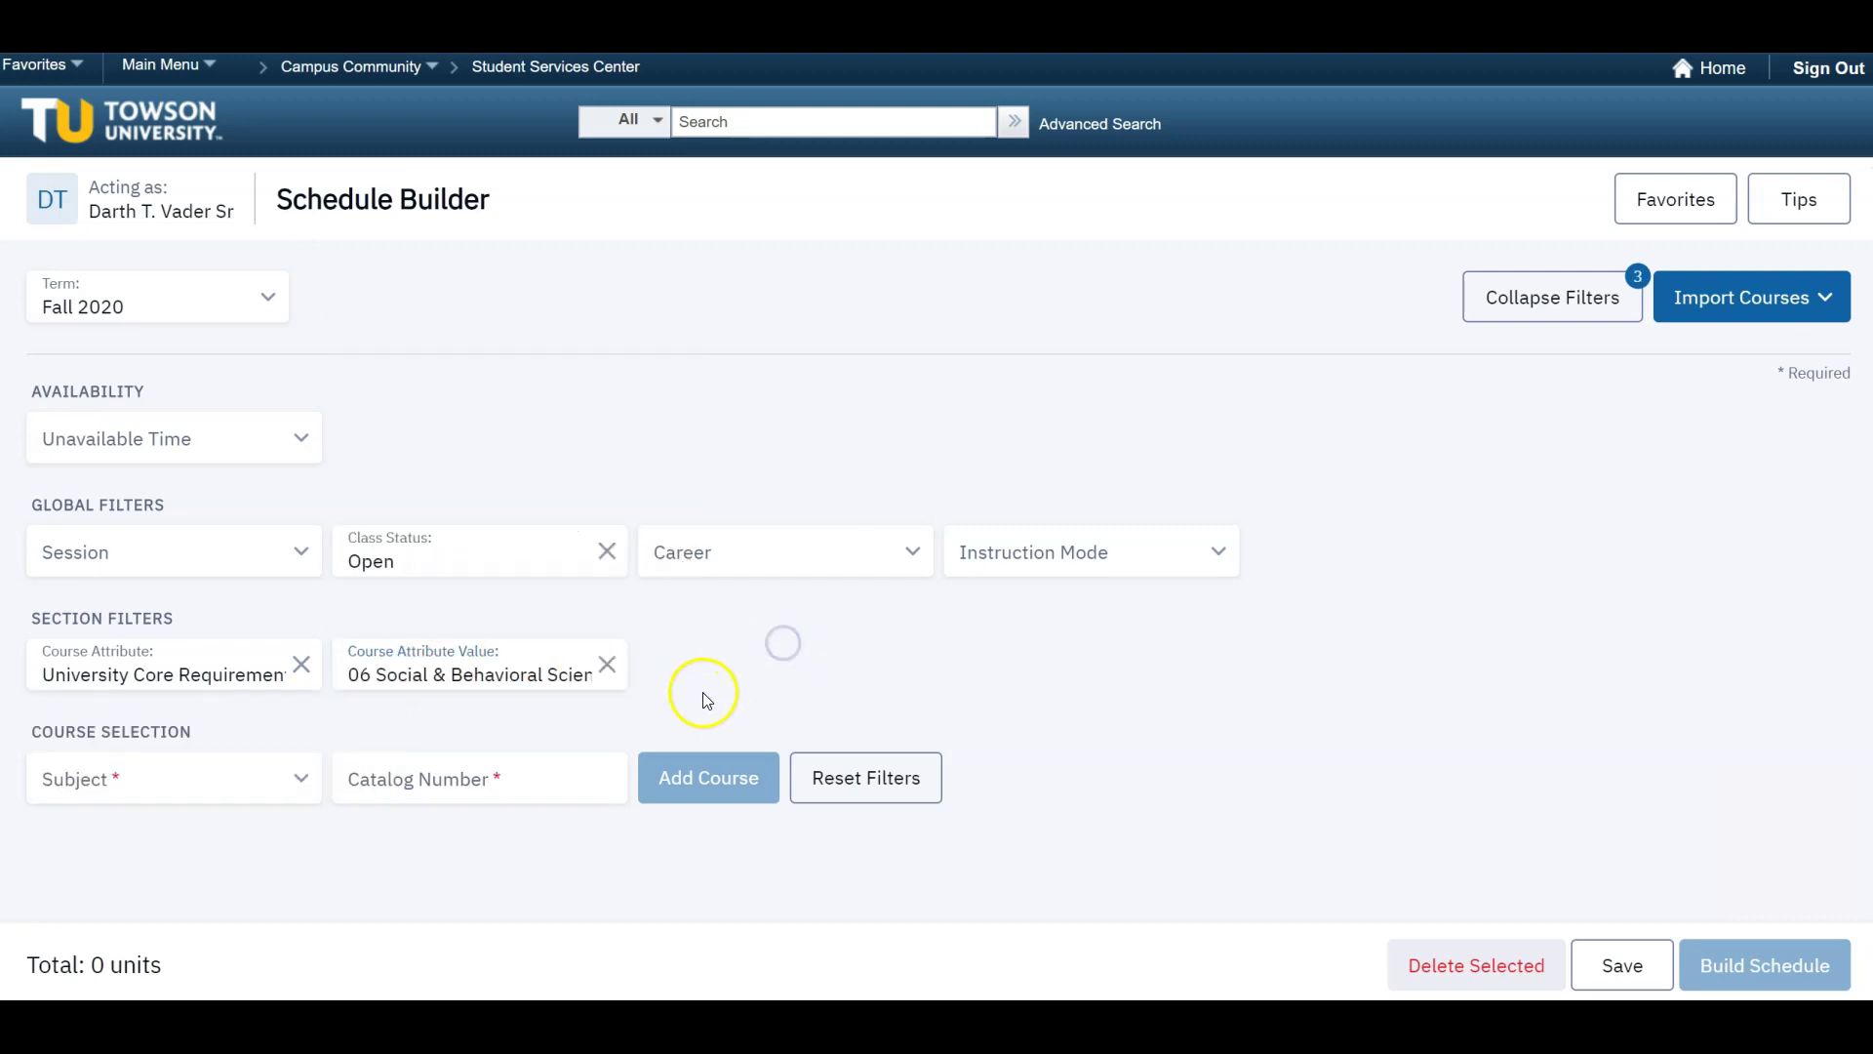
click(606, 665)
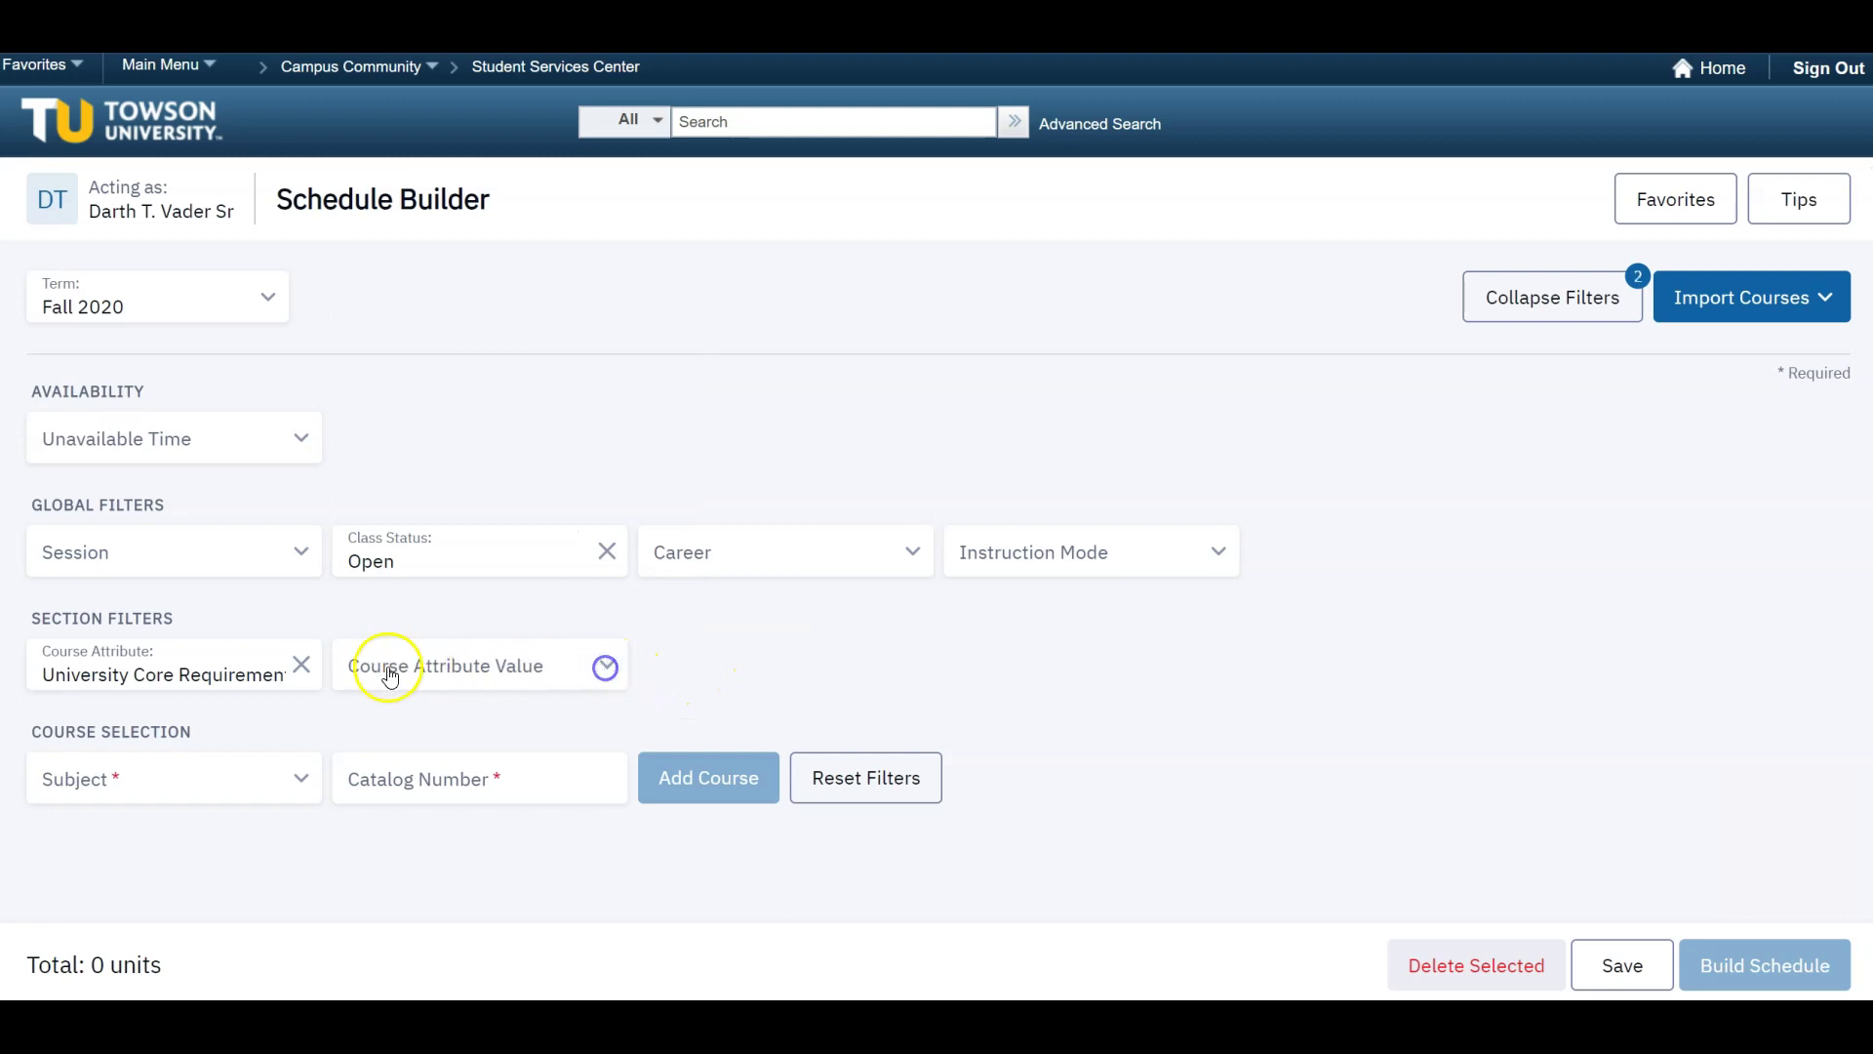
click(301, 668)
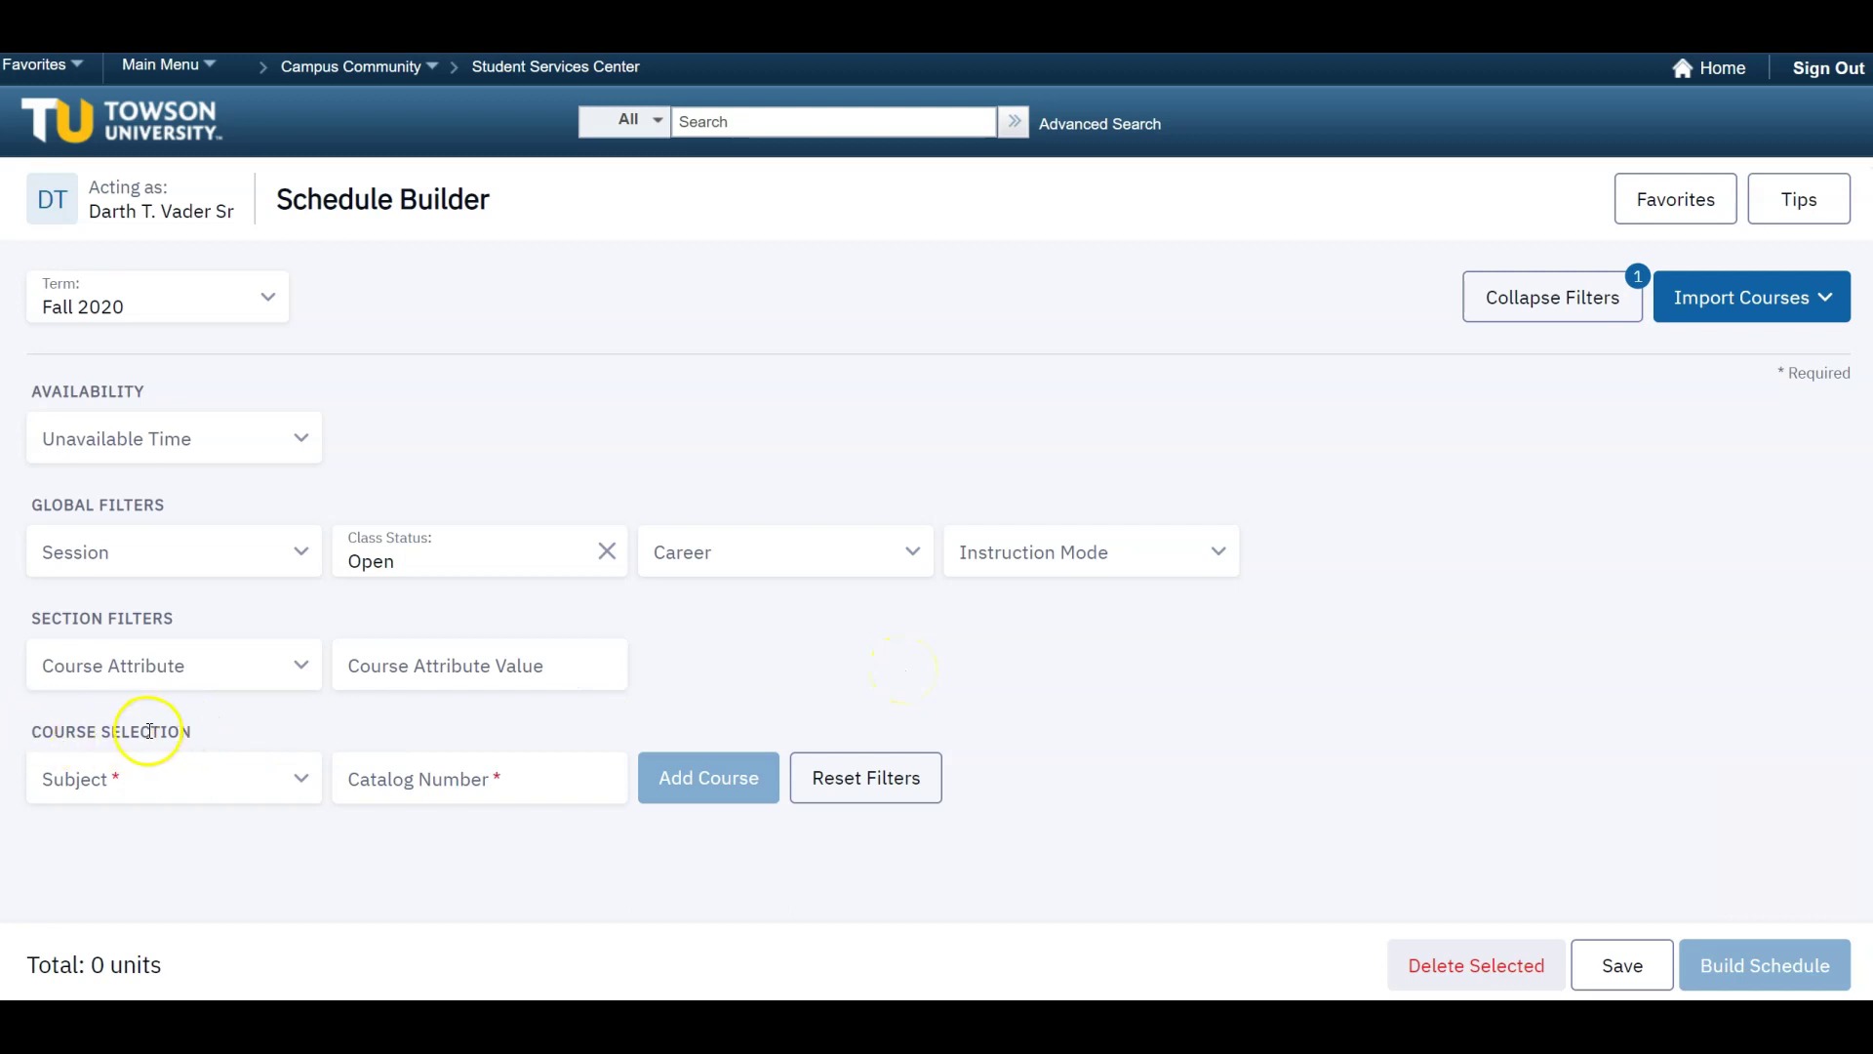
Step: Add ECON 201 Microeconomic Principles (3 units) to the course list
click(191, 780)
text(Ec)
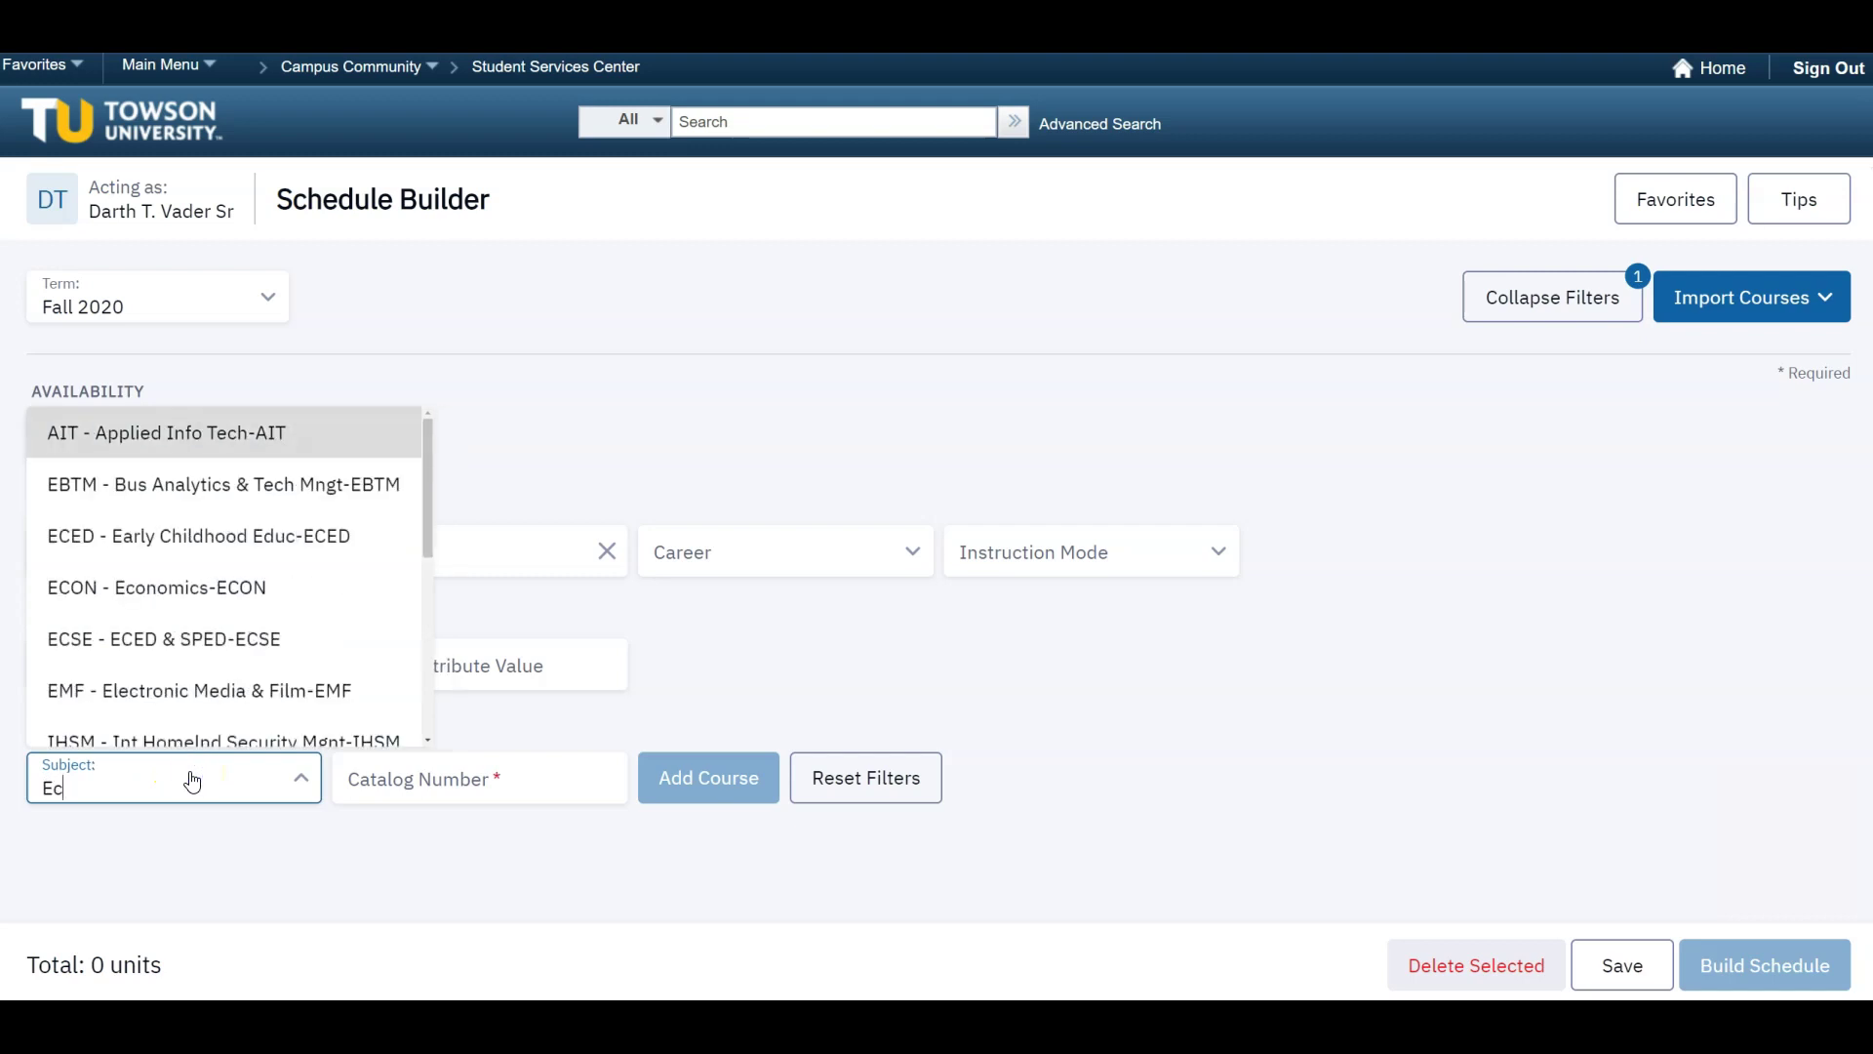
text(on)
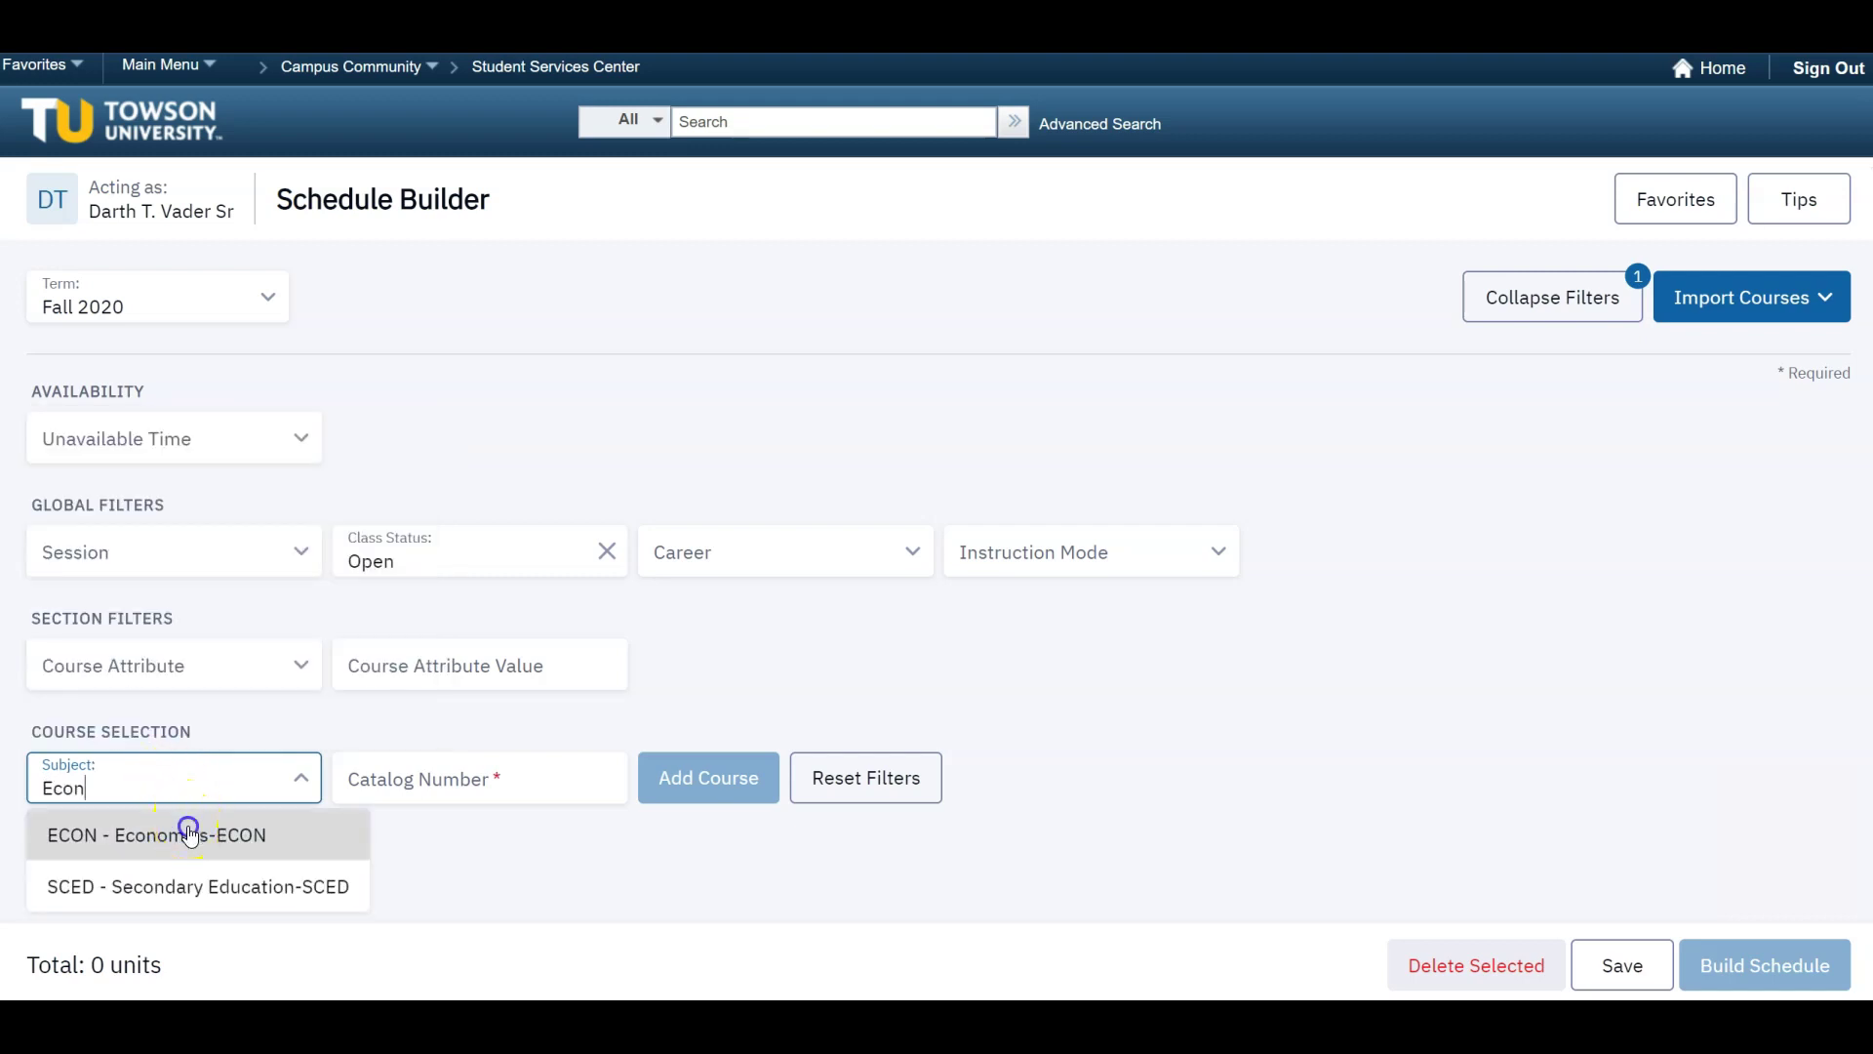
click(189, 834)
click(418, 792)
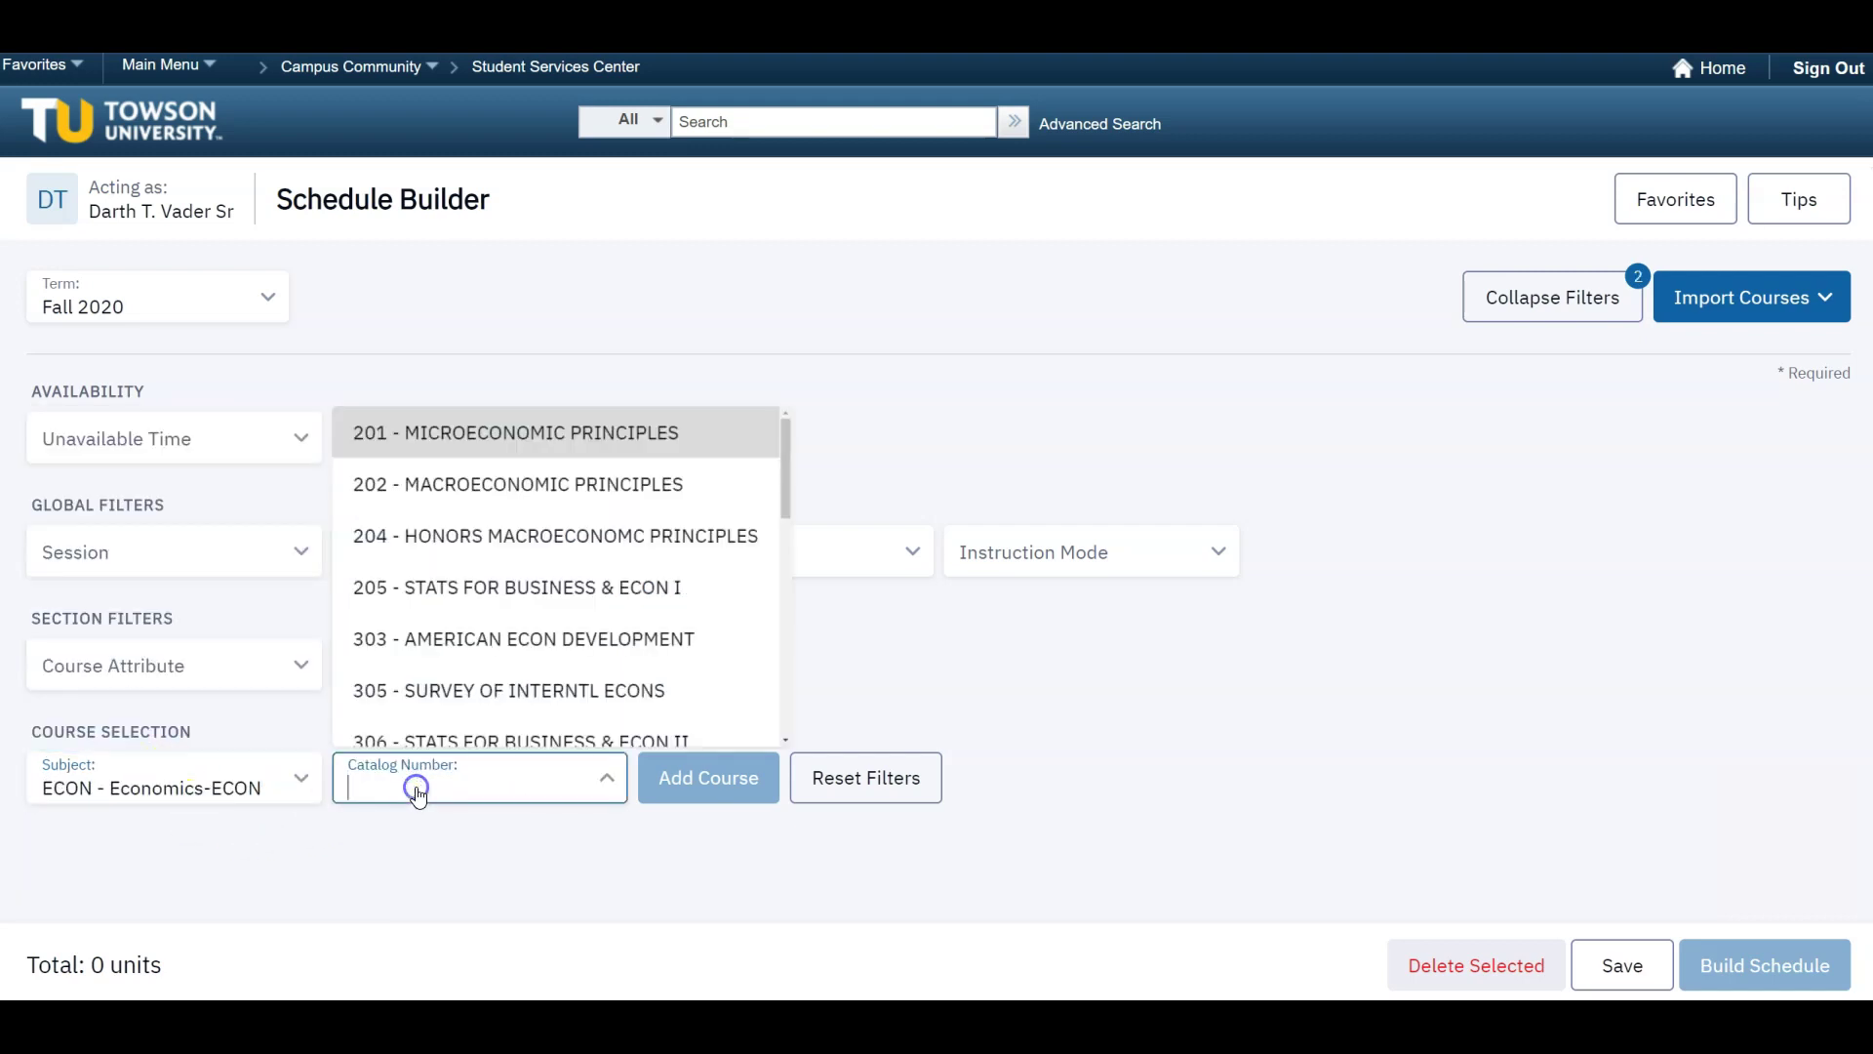
click(417, 791)
click(419, 439)
click(702, 780)
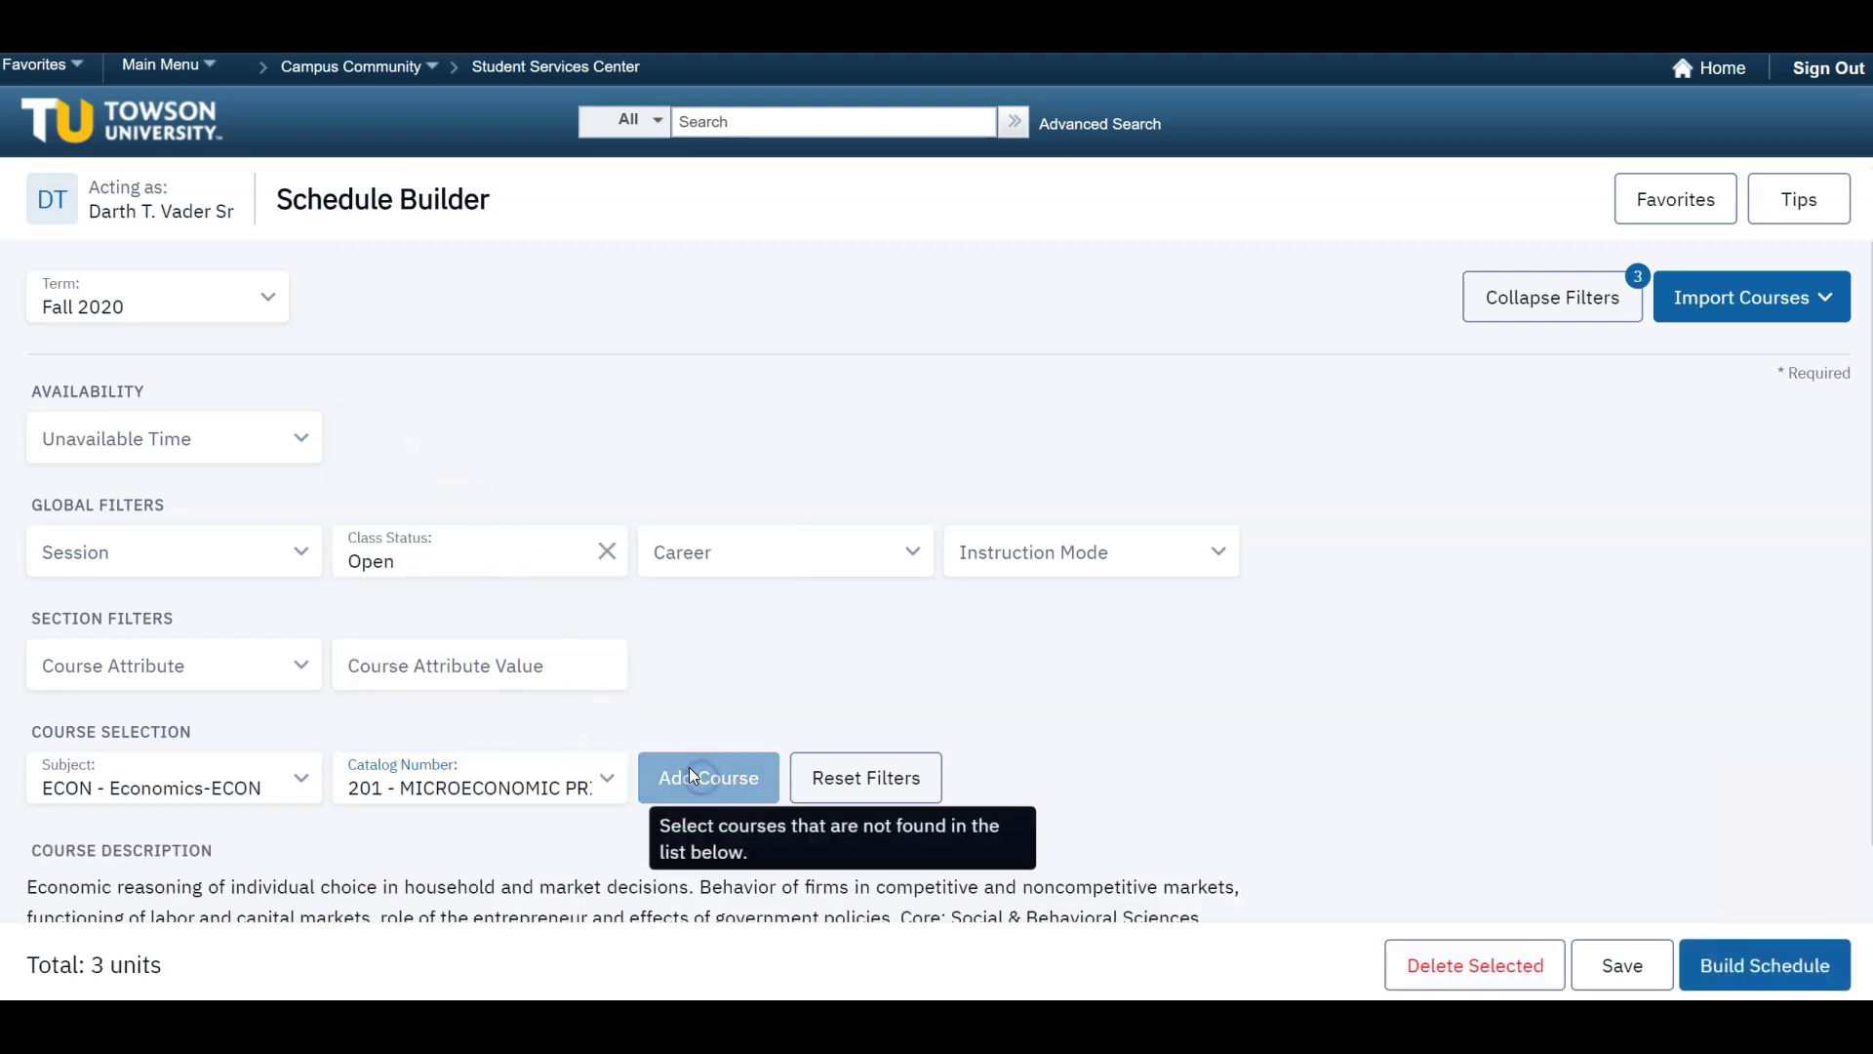
scroll(658, 805, down, 2)
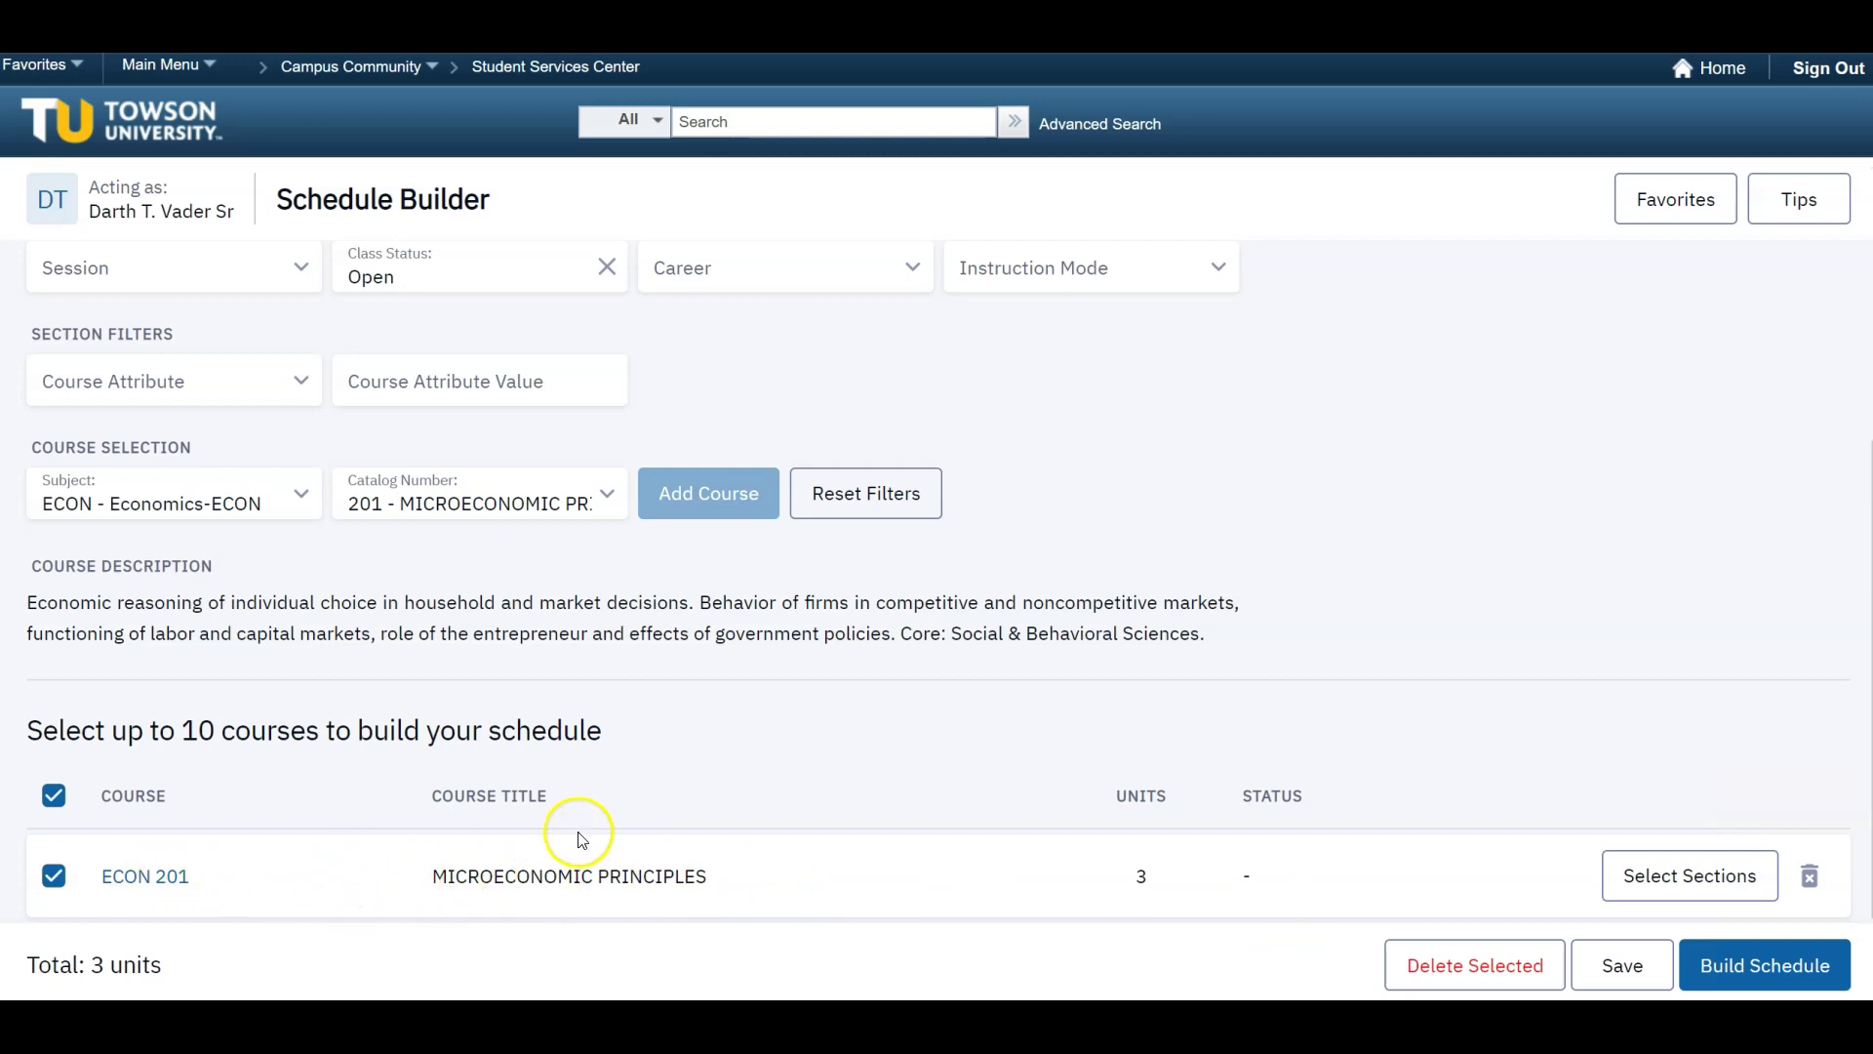
click(235, 496)
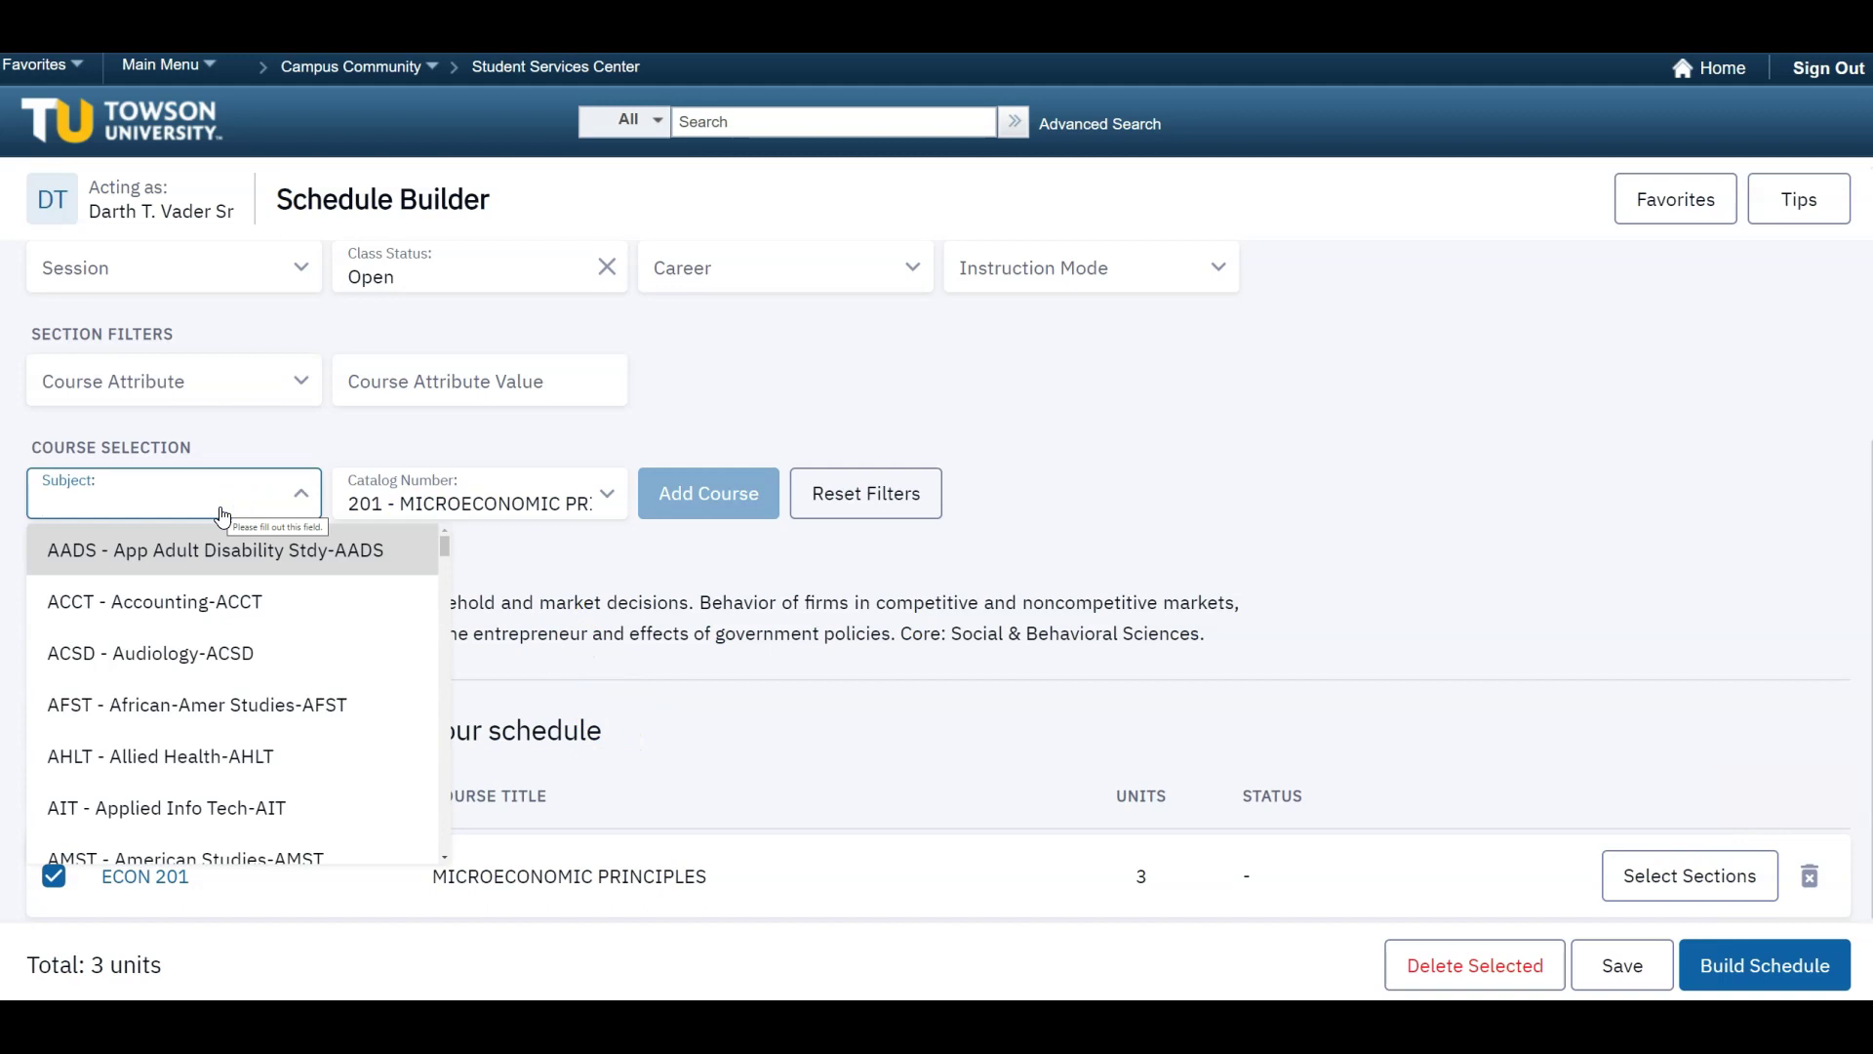
text(Geog)
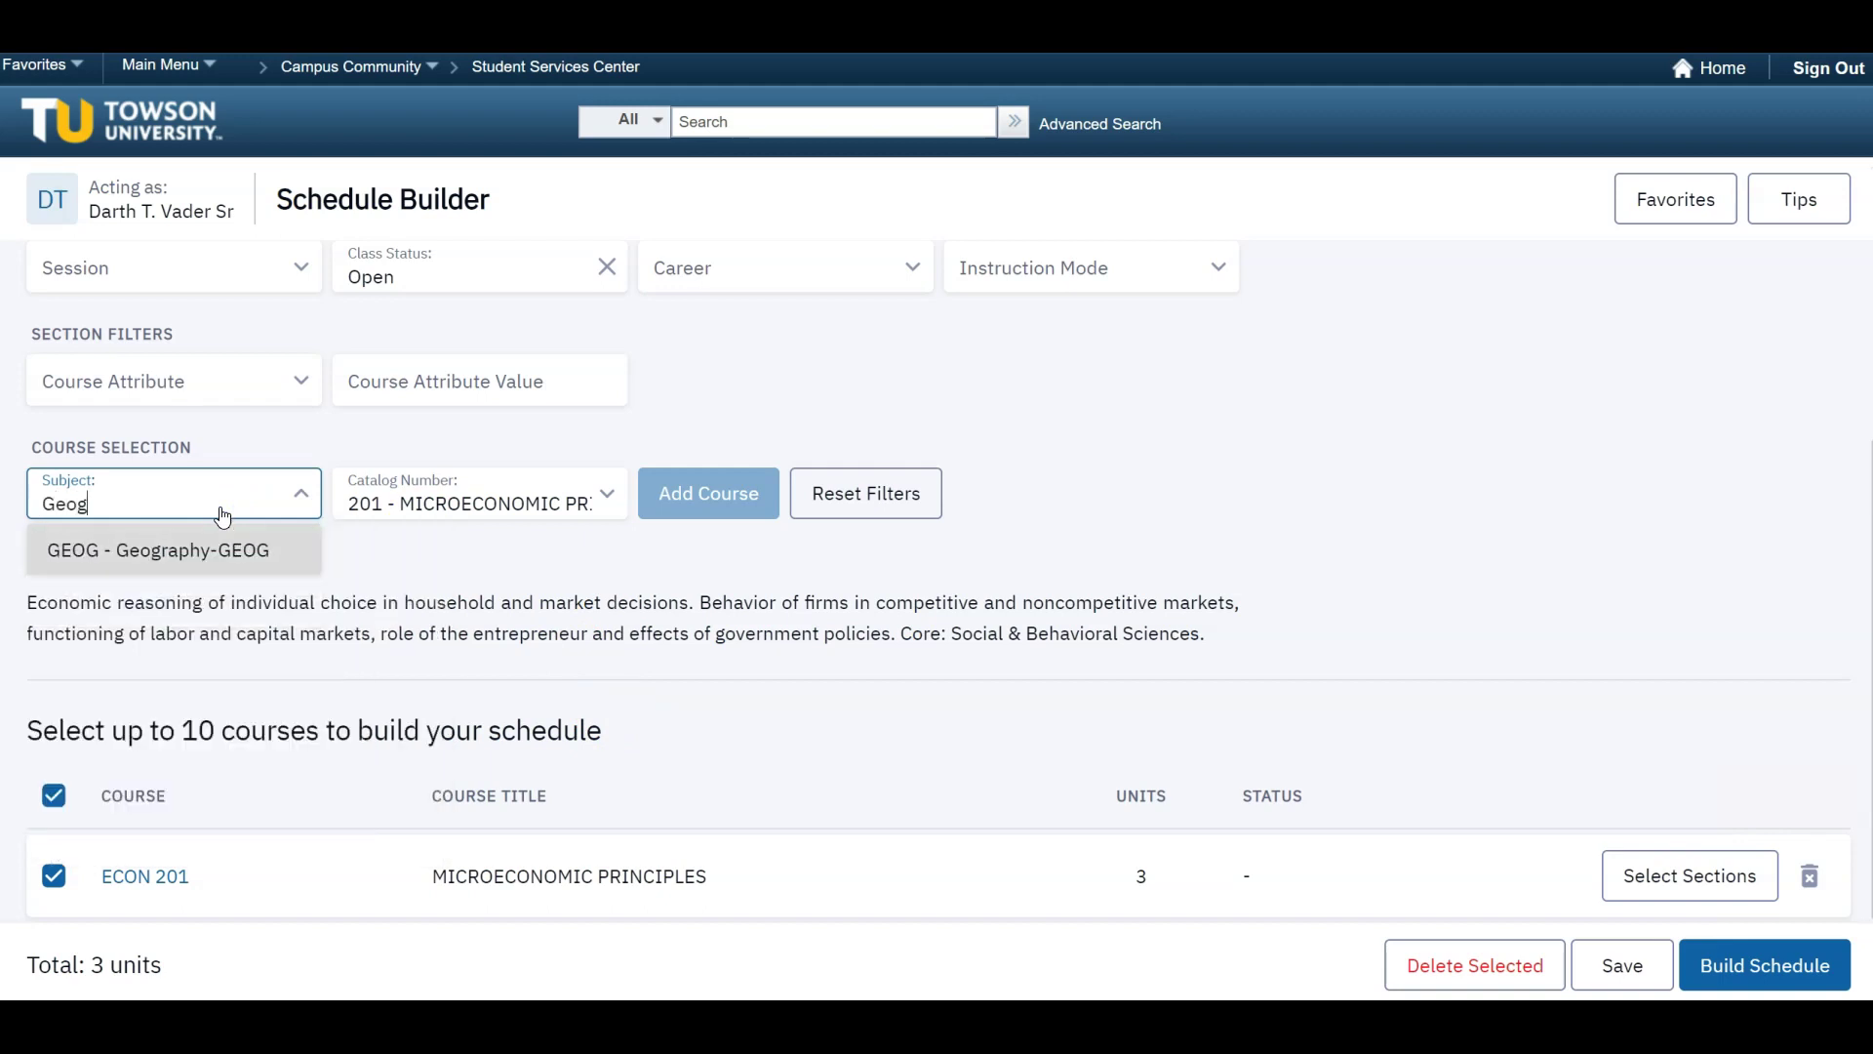
Step: Add GEOG 101 Physical Geography to the course list
click(244, 548)
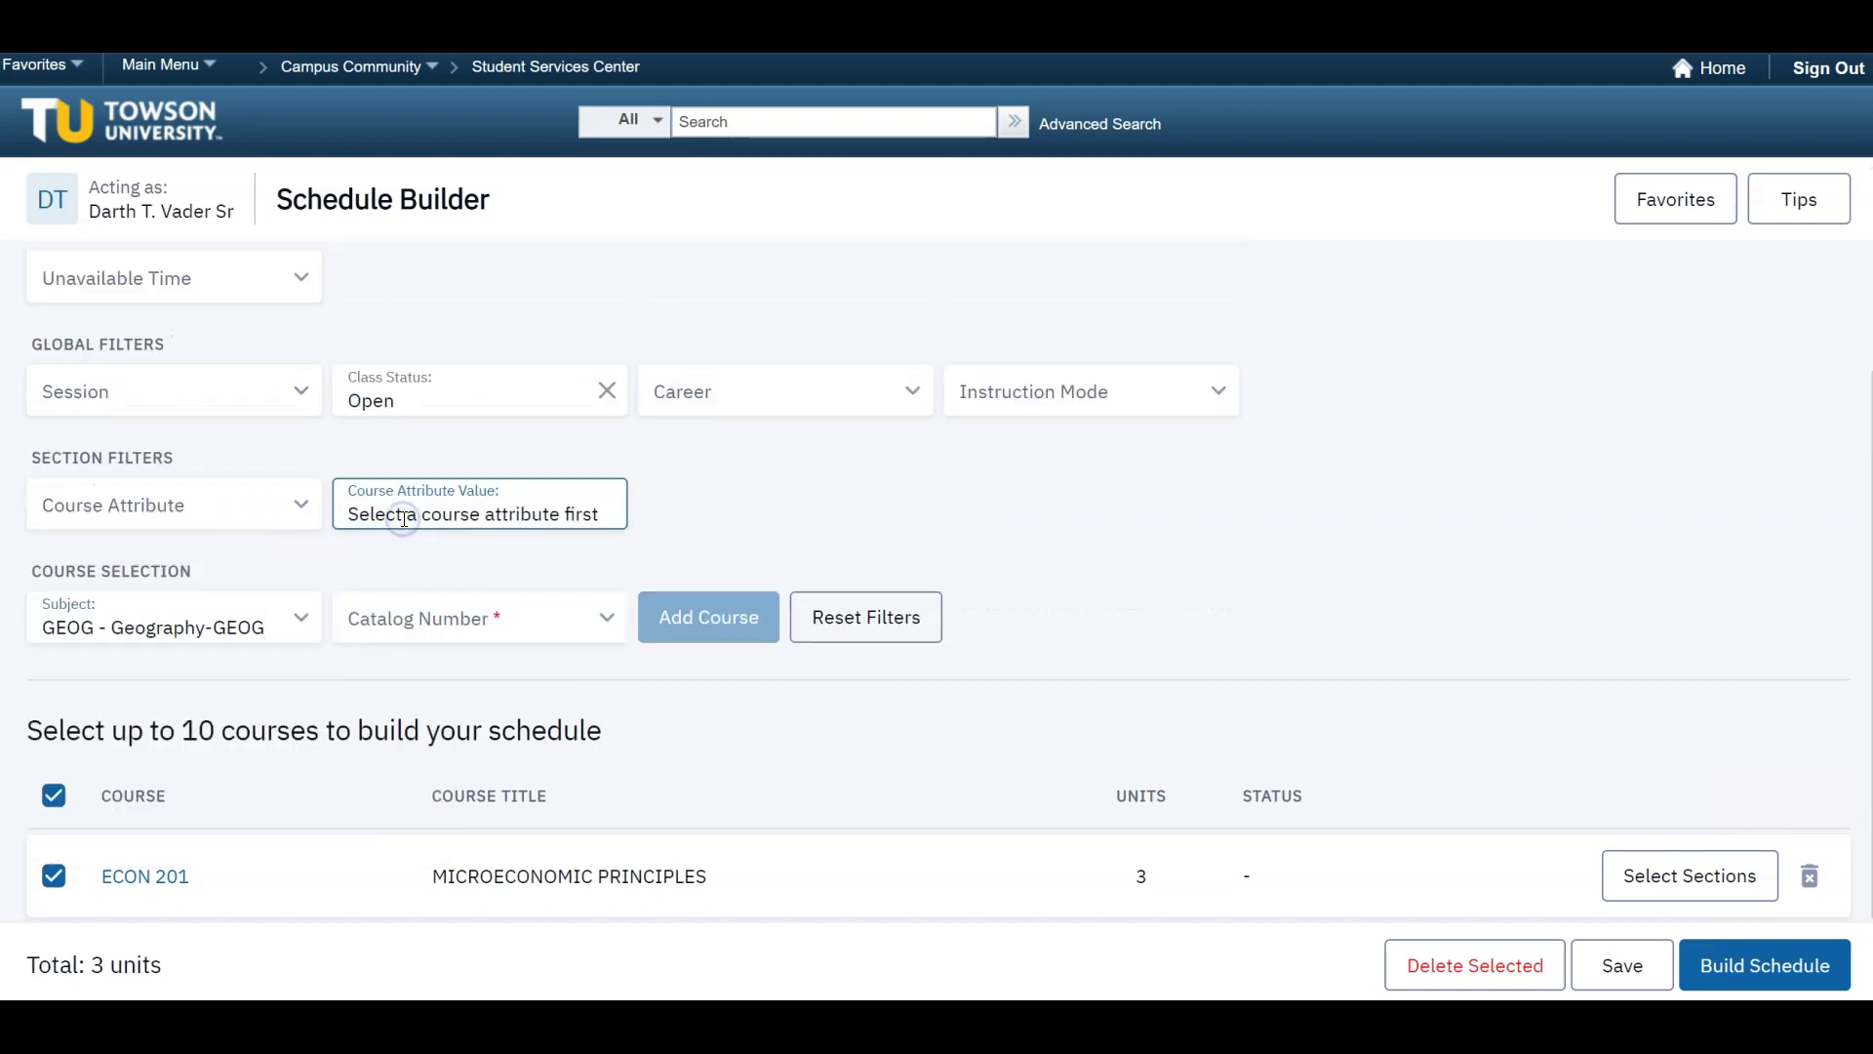
click(437, 619)
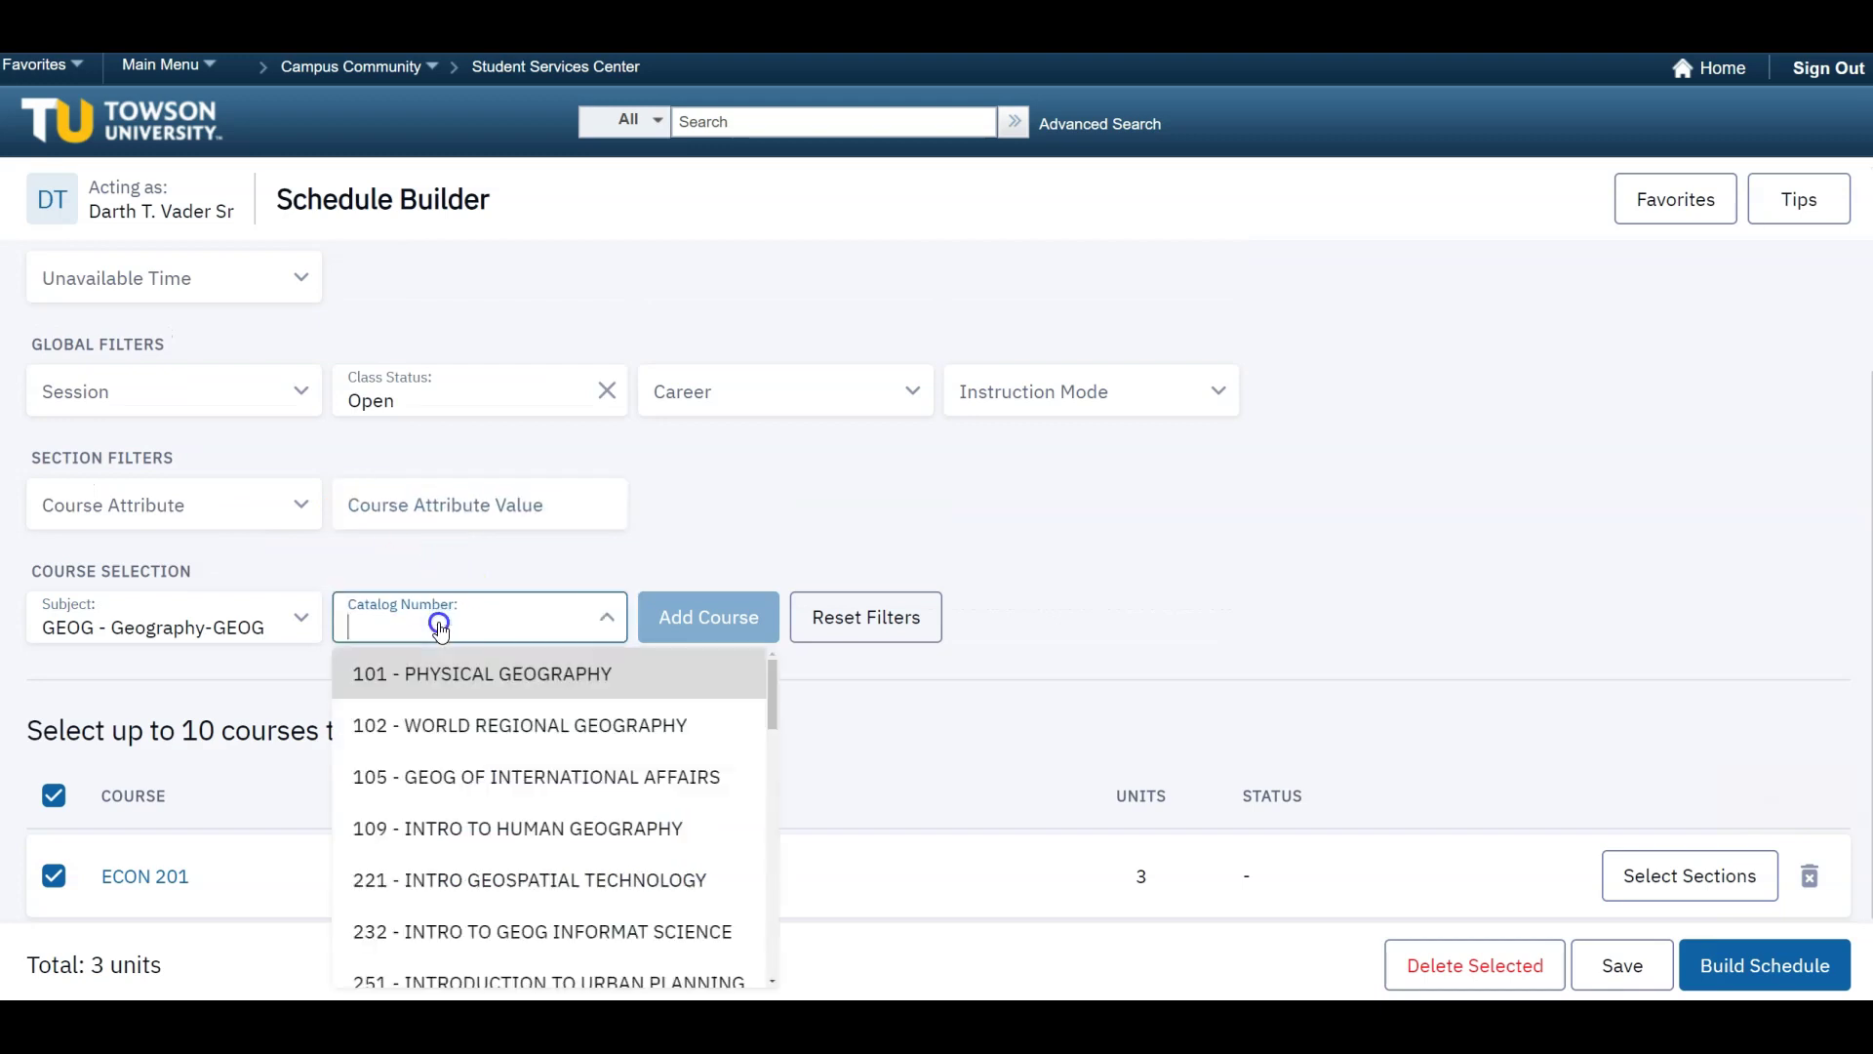
text(101)
click(465, 671)
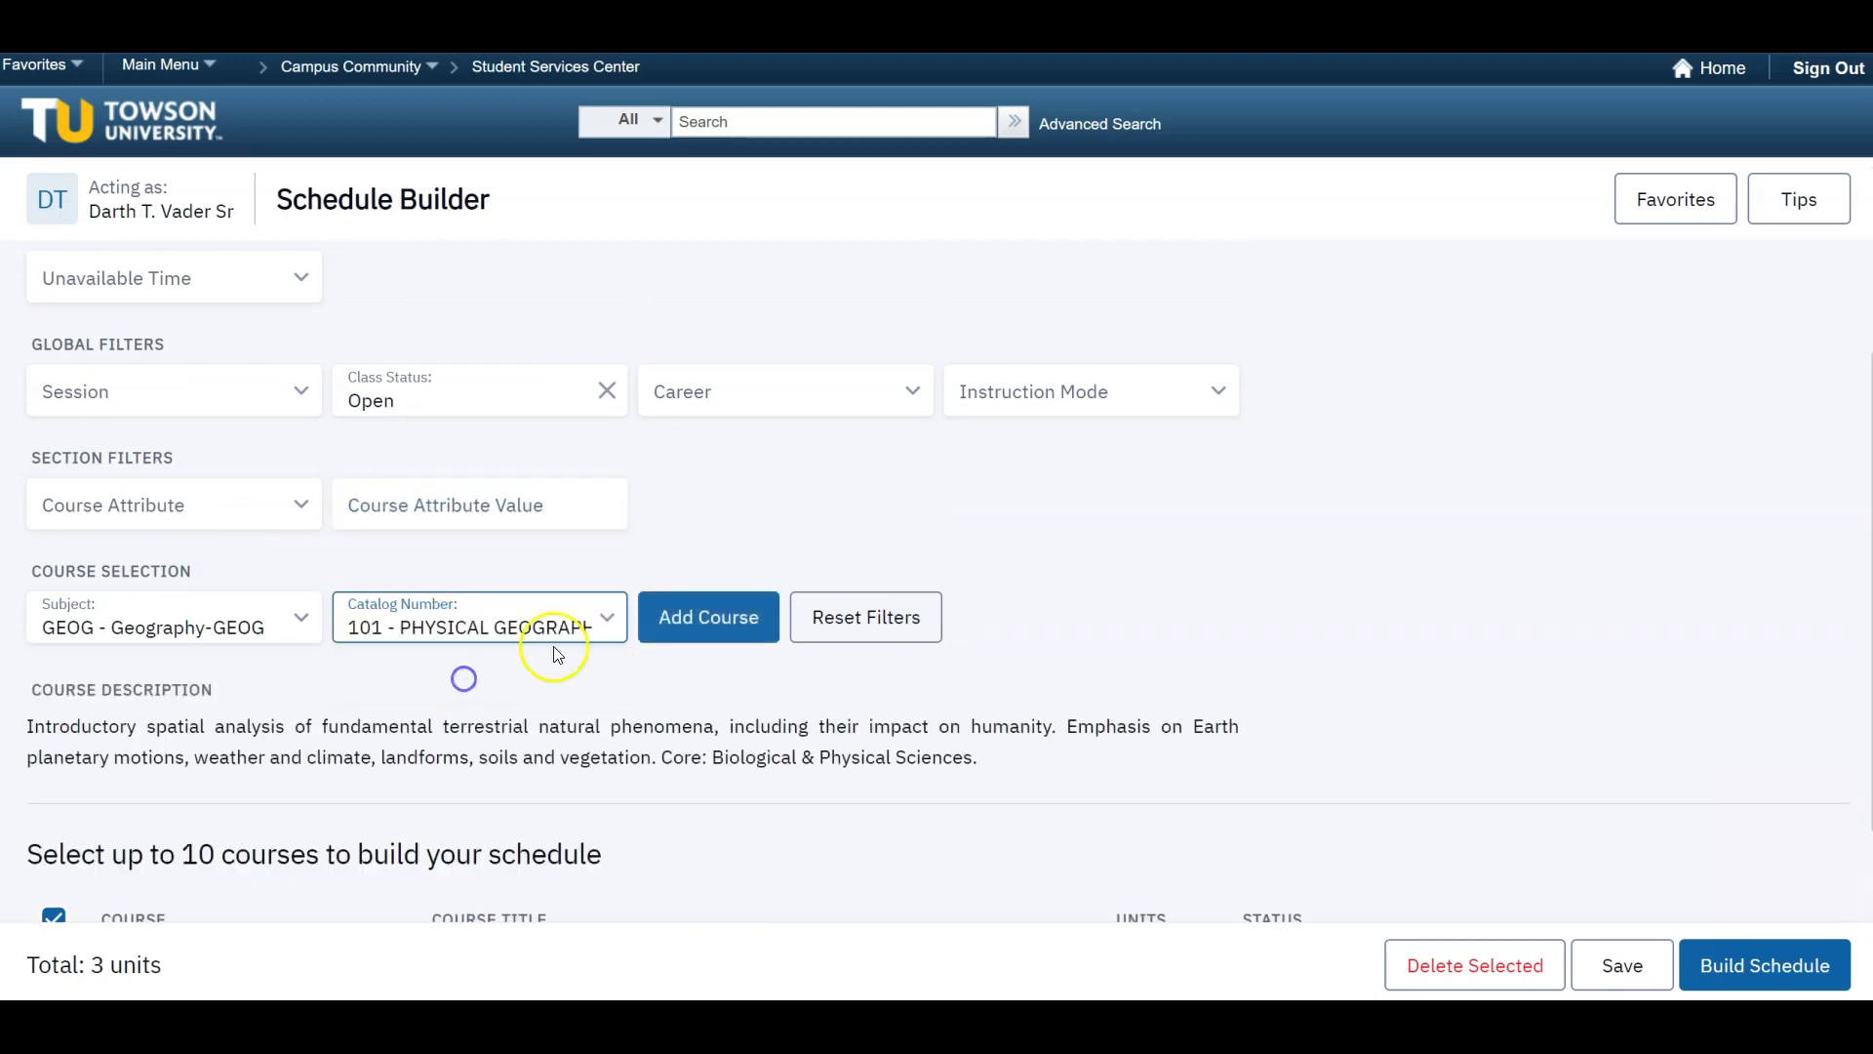
click(695, 620)
Step: Add MATH 115 College Algebra to the course list
click(239, 627)
text(M)
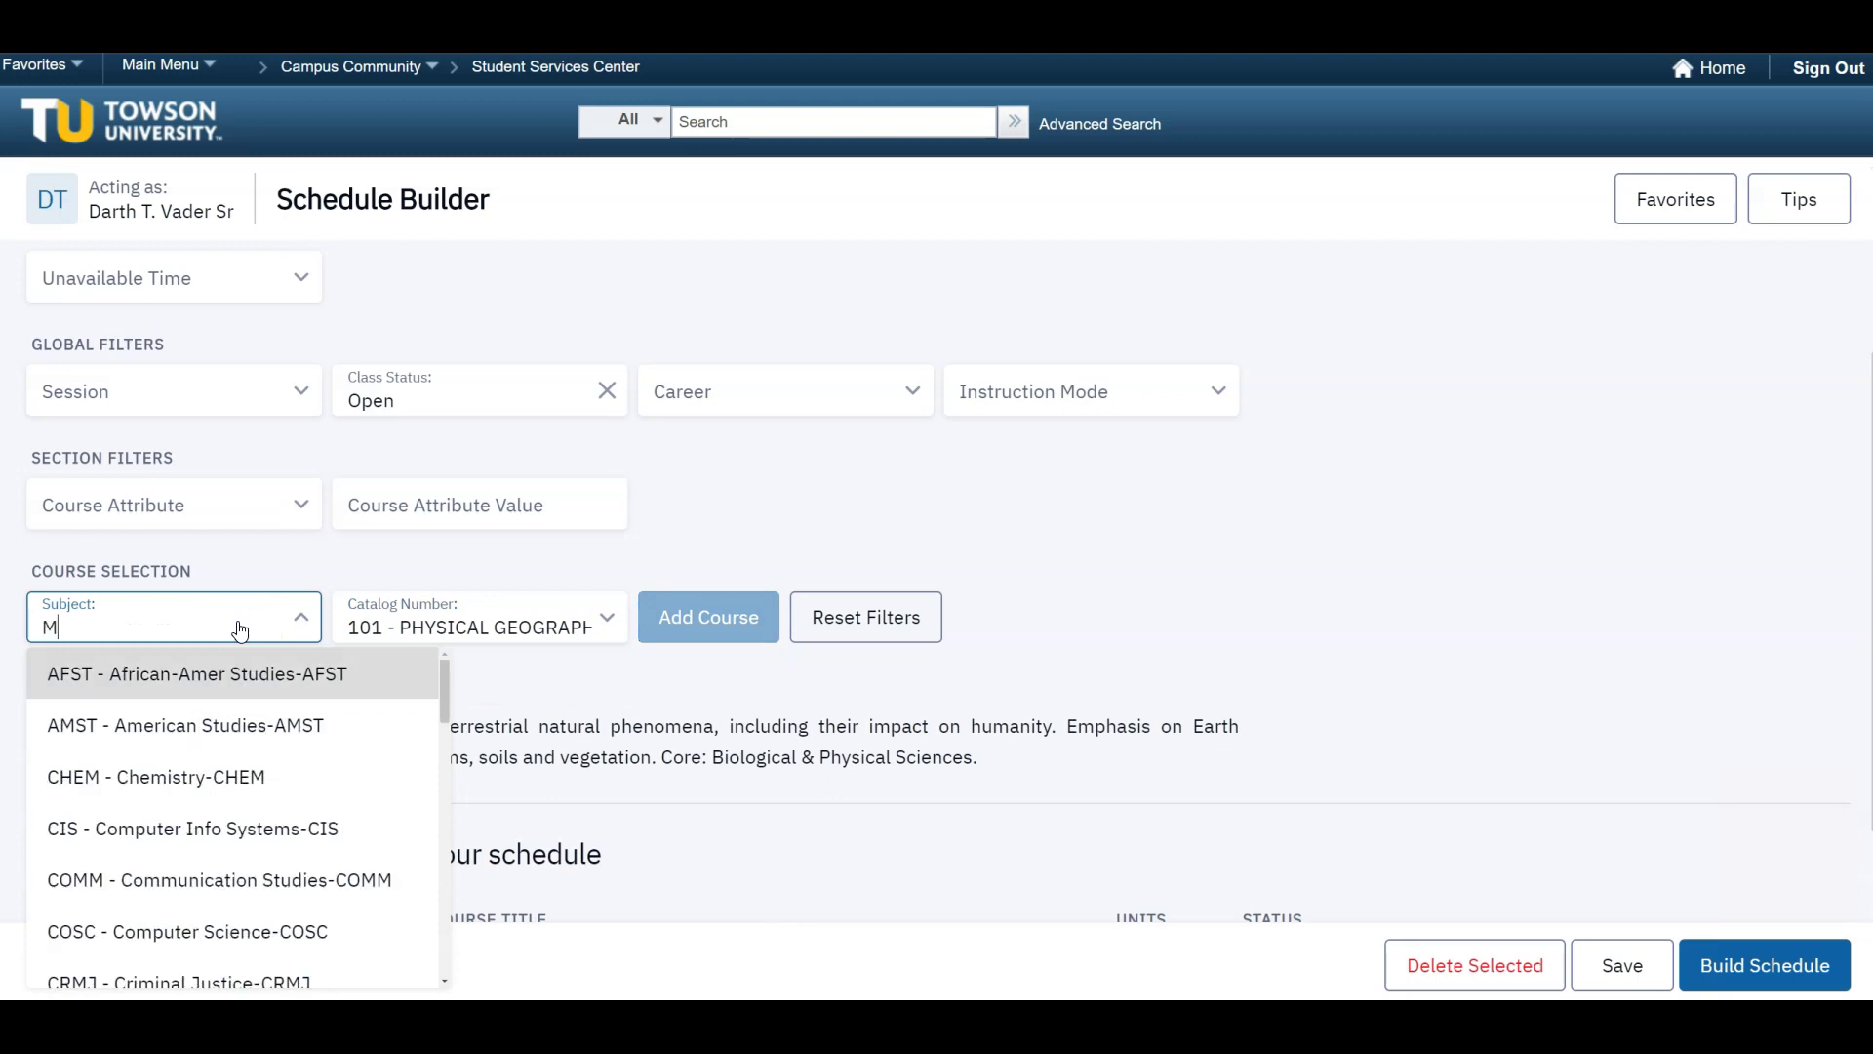
text(ATH)
click(210, 671)
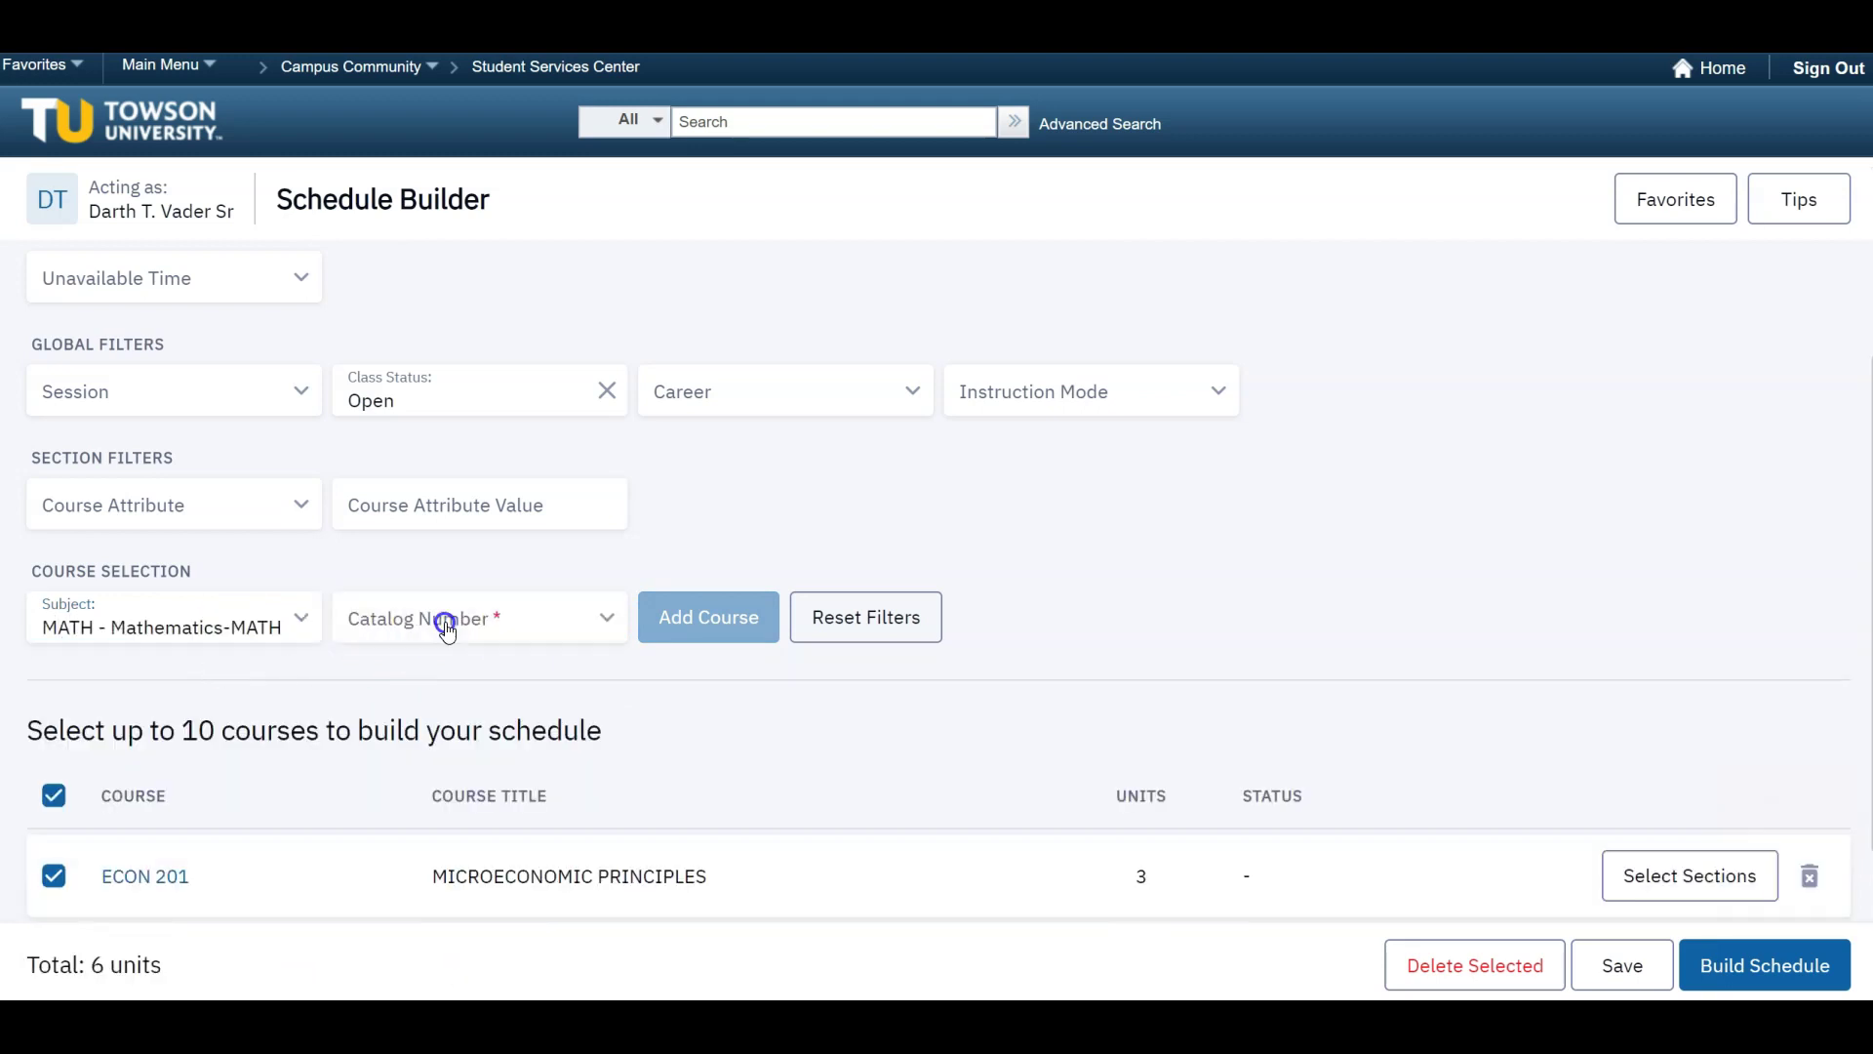
click(448, 625)
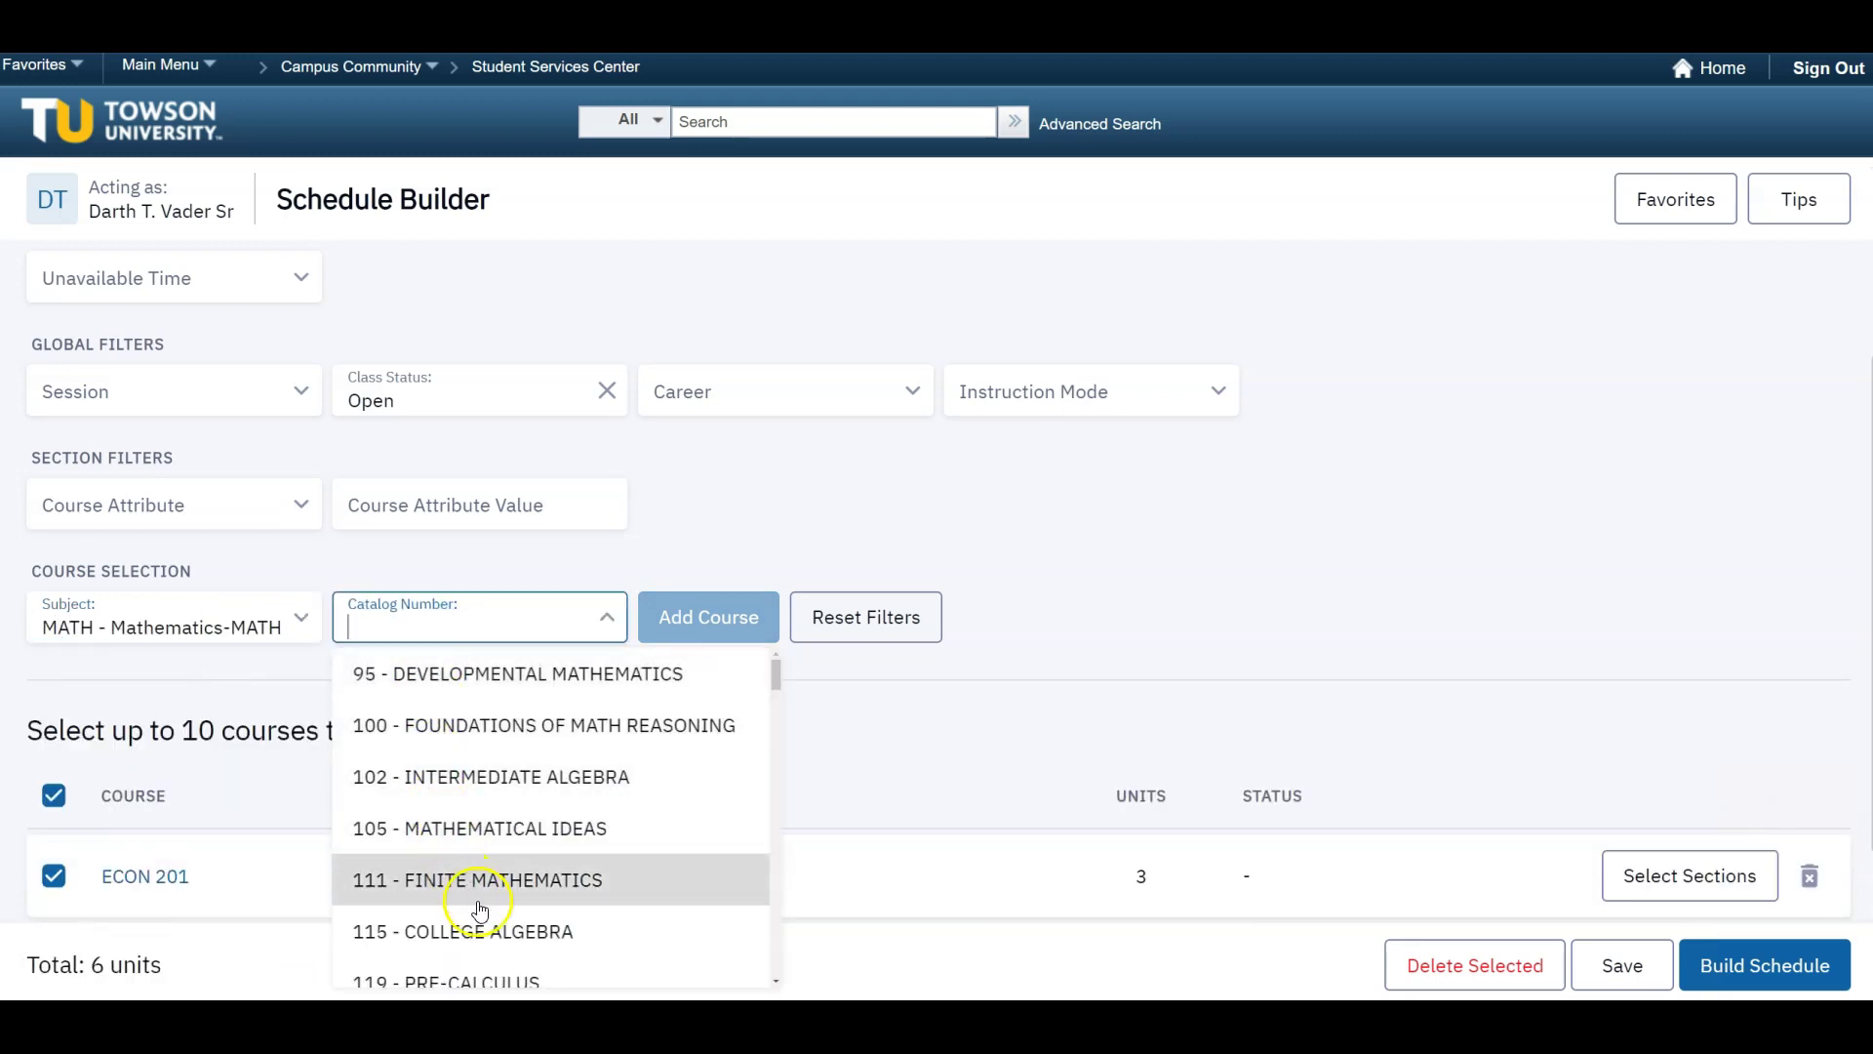
click(492, 928)
click(654, 628)
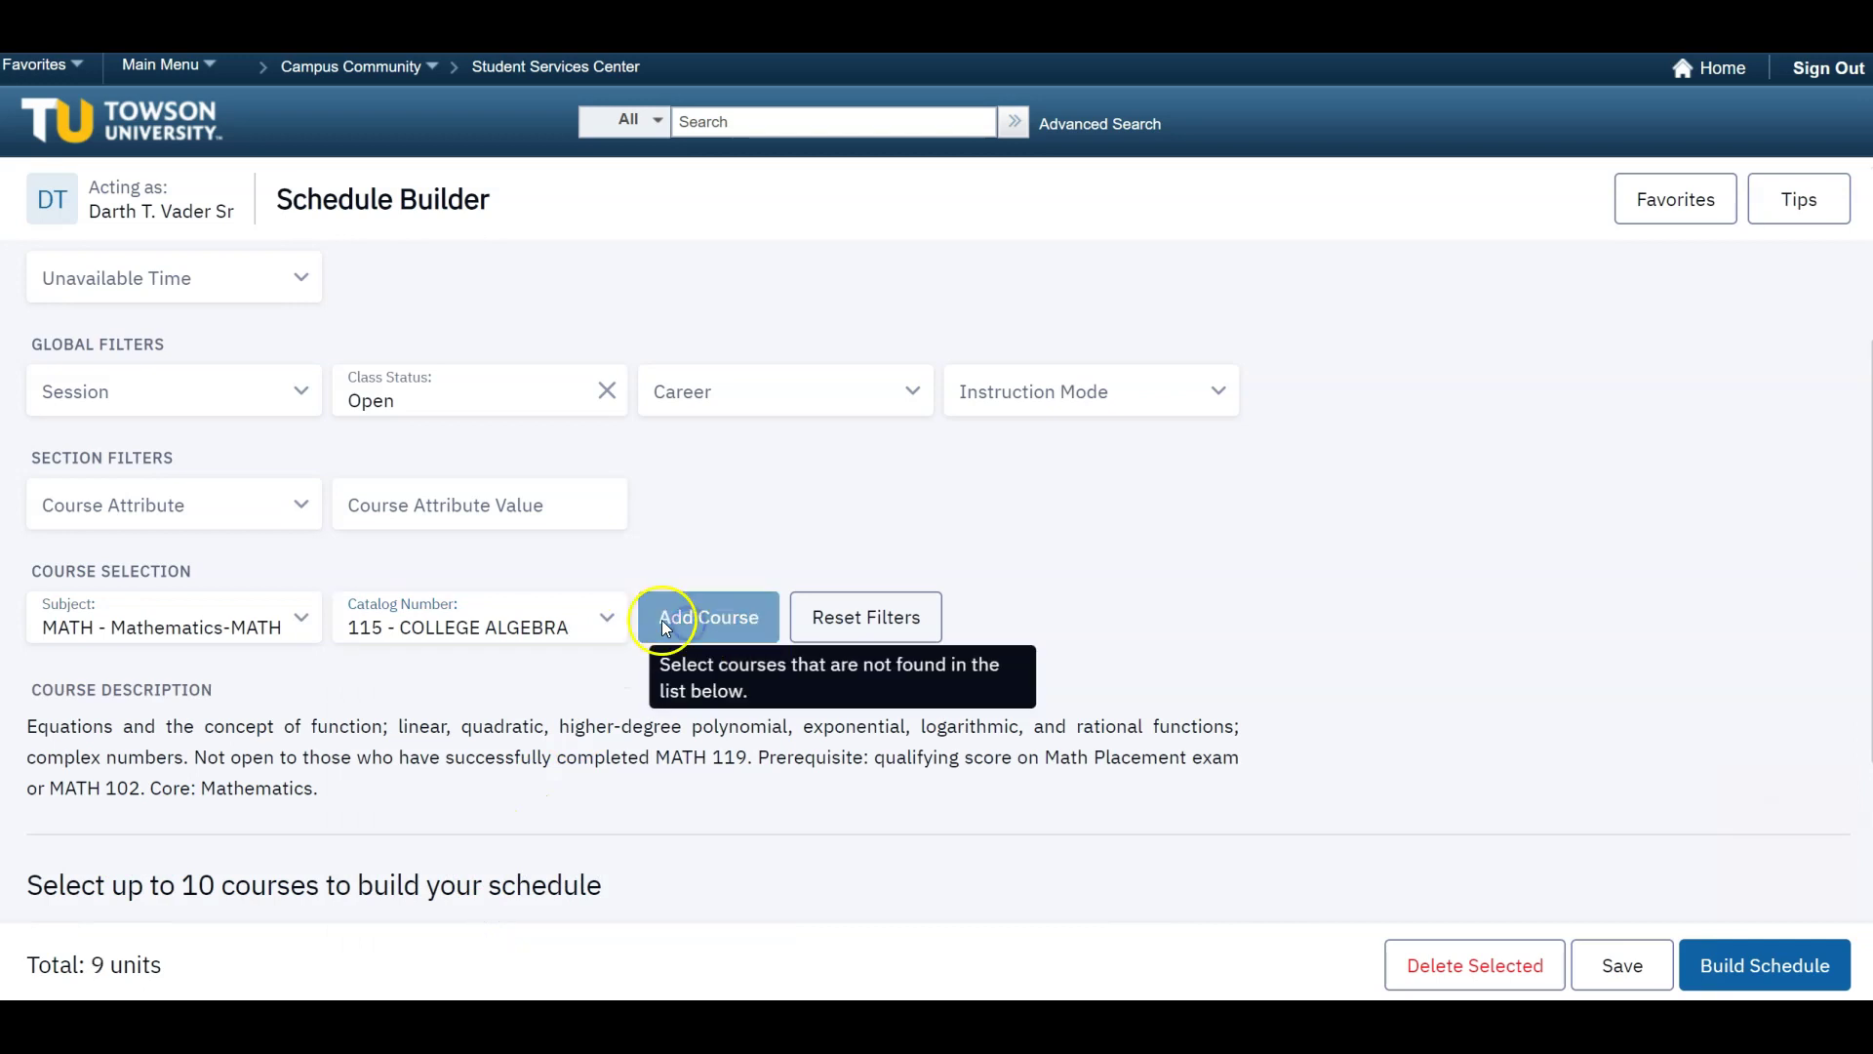
Step: Add WMST 231 Women in Perspective, bringing the total to 12 units
click(218, 626)
text(WMST)
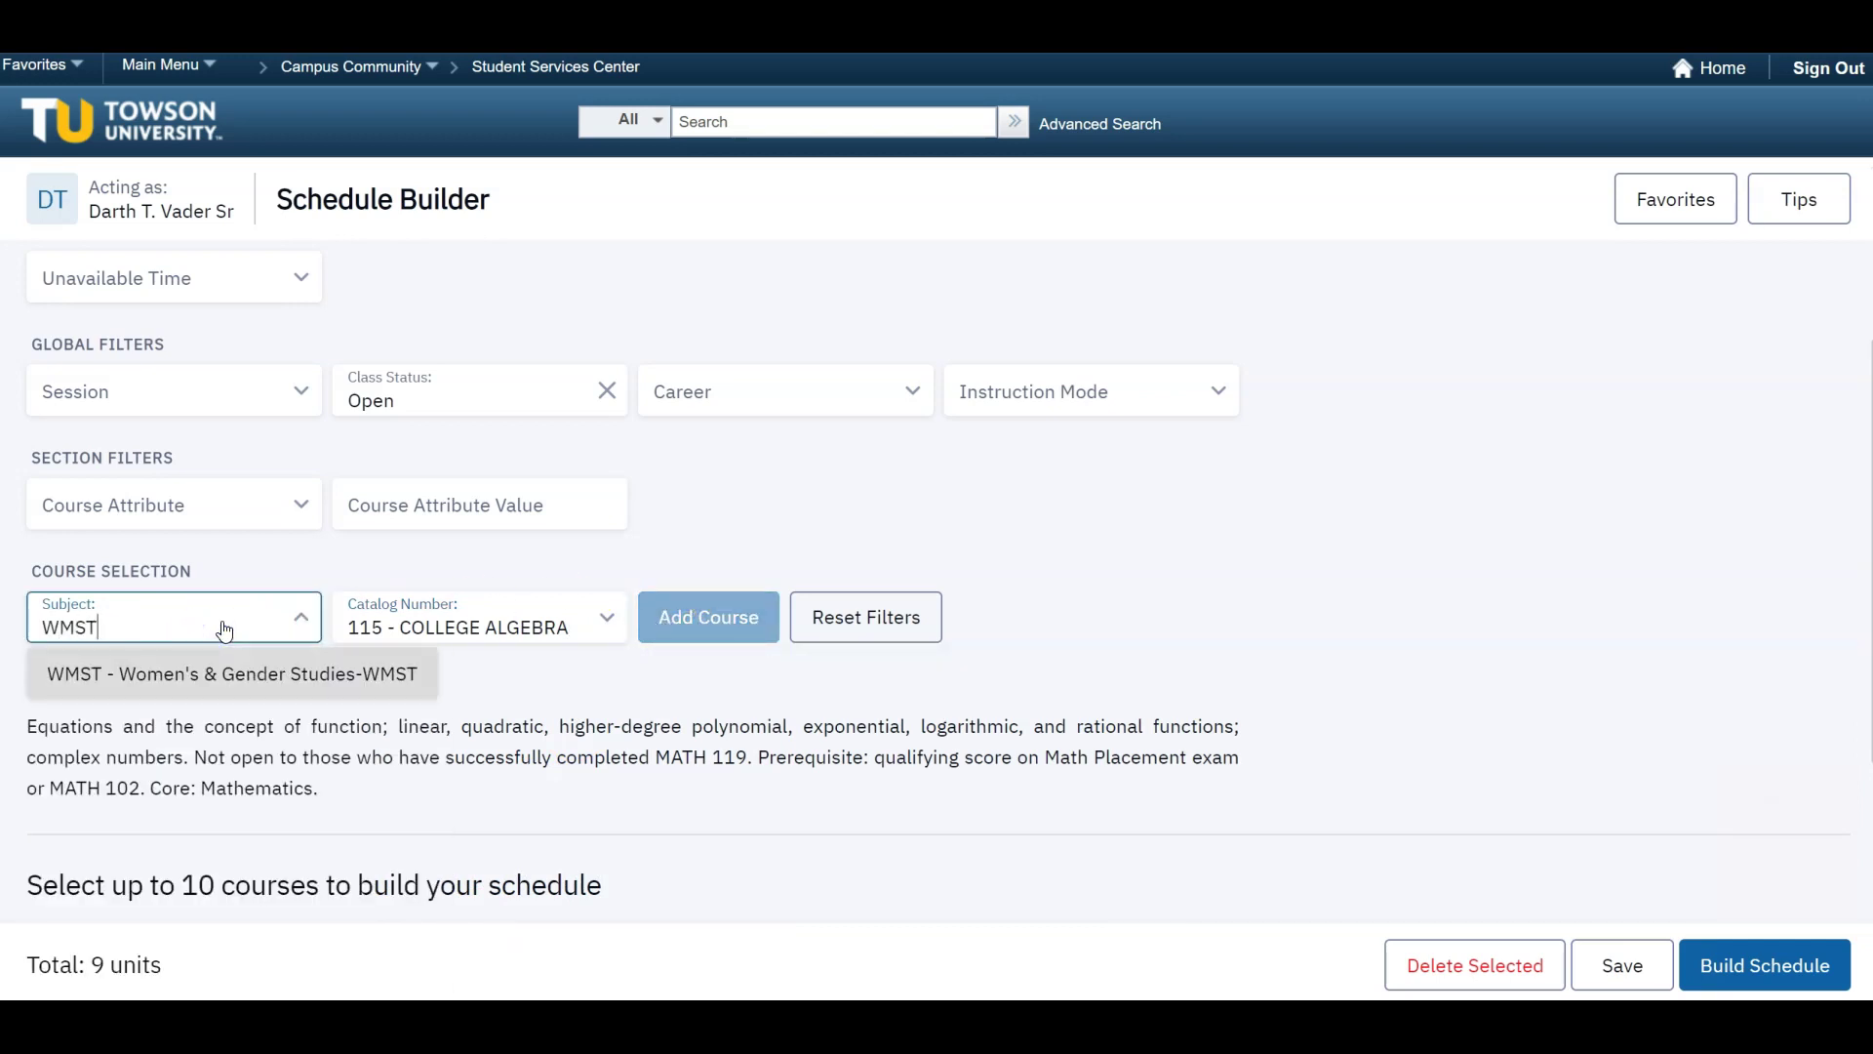
click(234, 674)
click(385, 620)
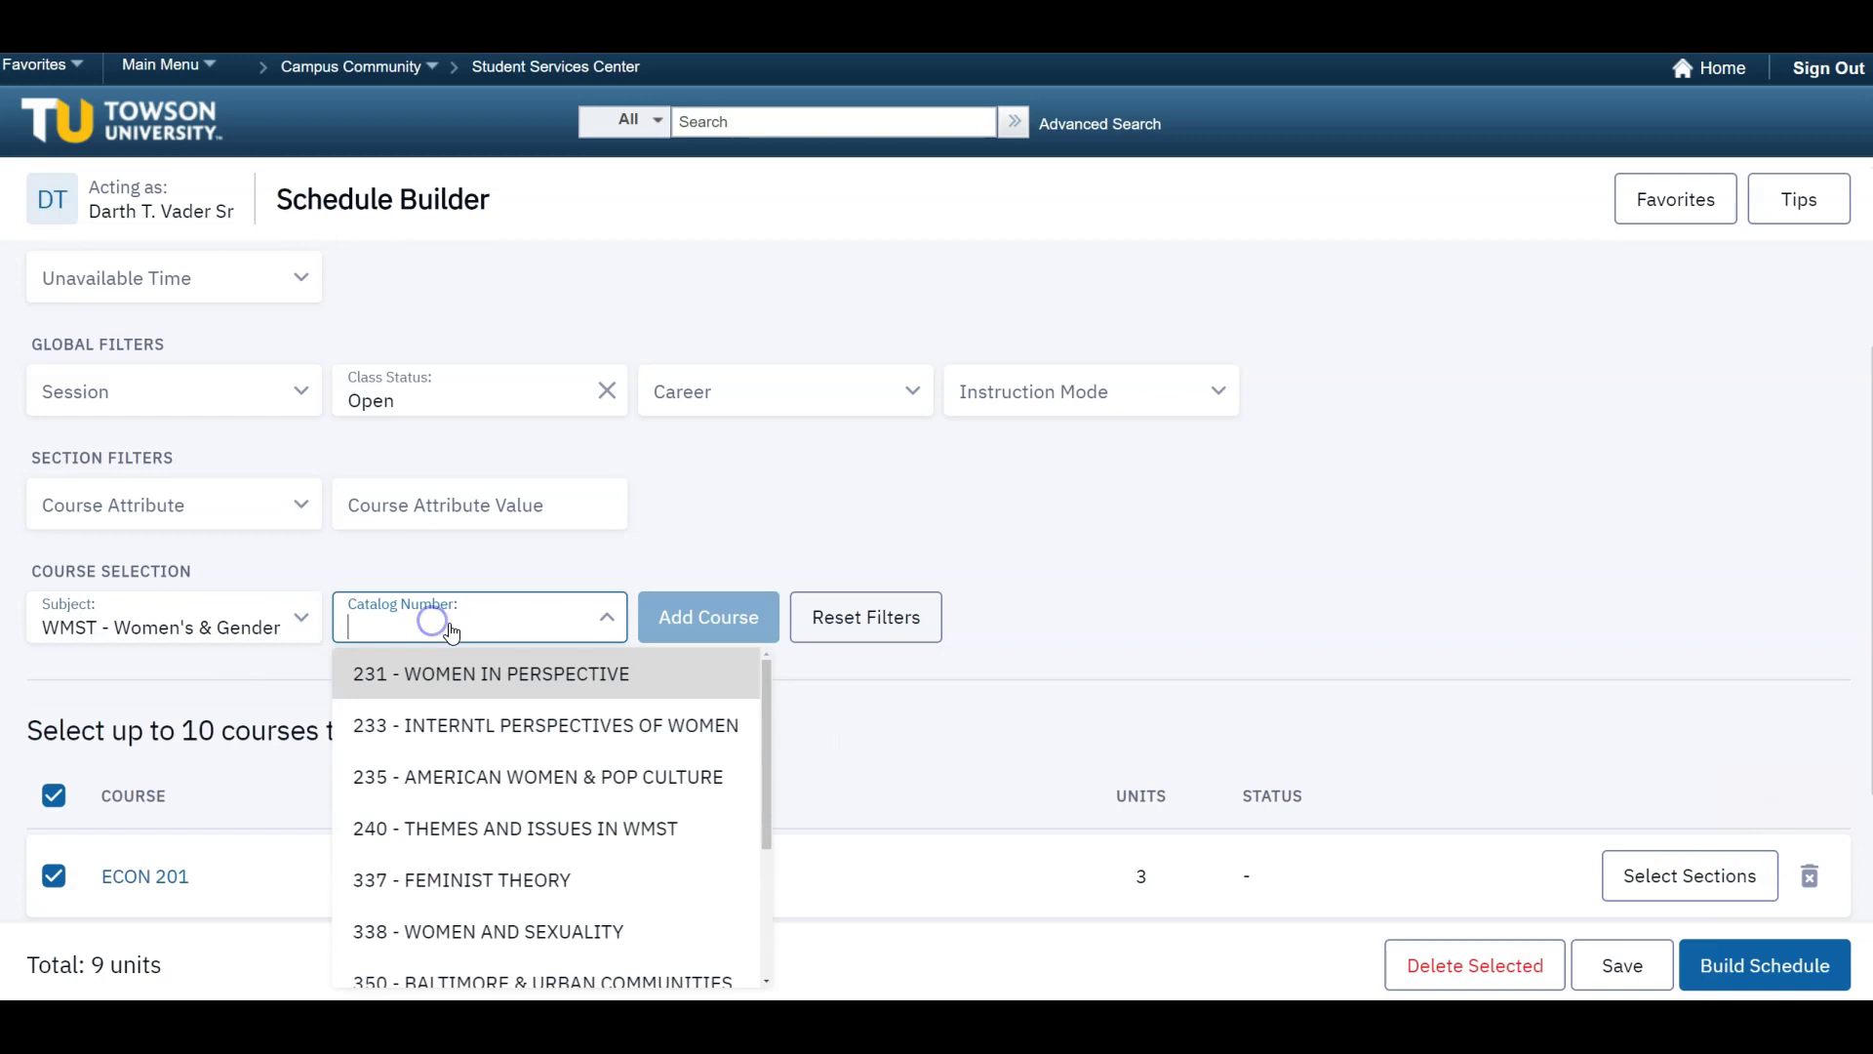
click(482, 676)
click(674, 629)
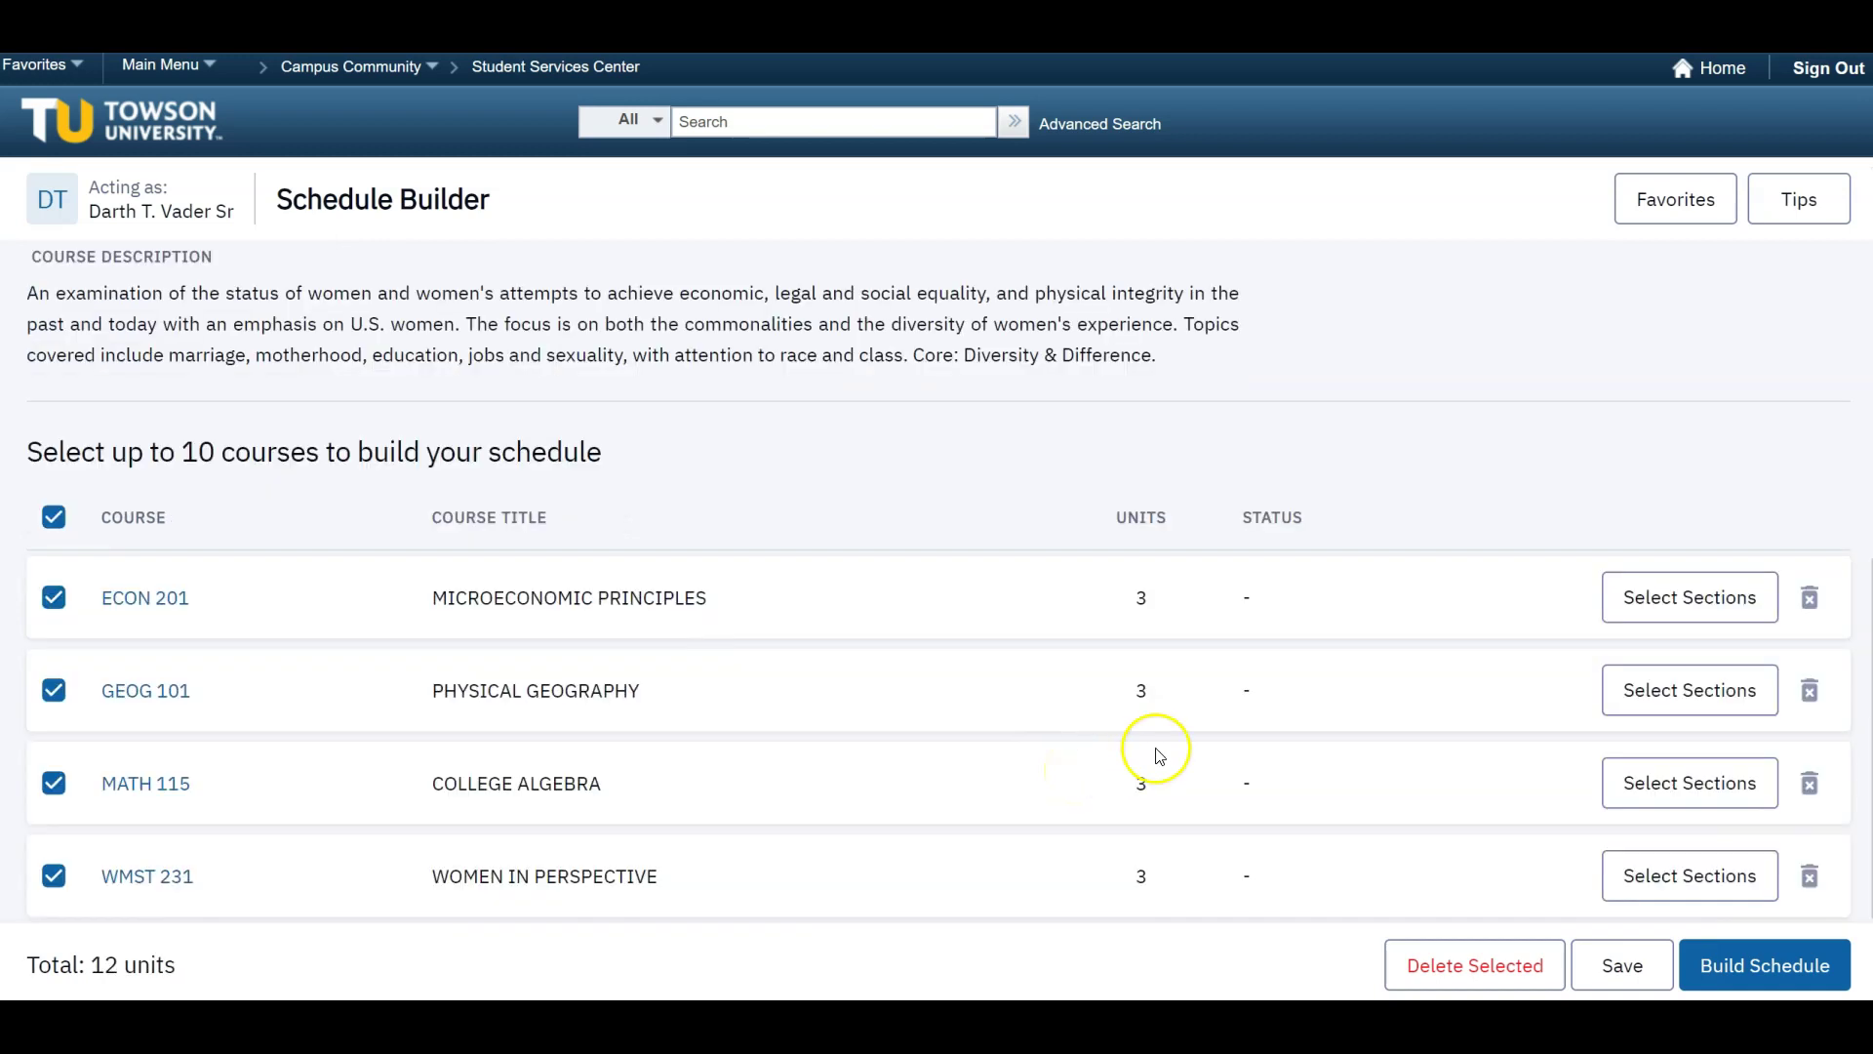
Step: Build schedules from the four courses and dismiss the Attention notice
click(1699, 958)
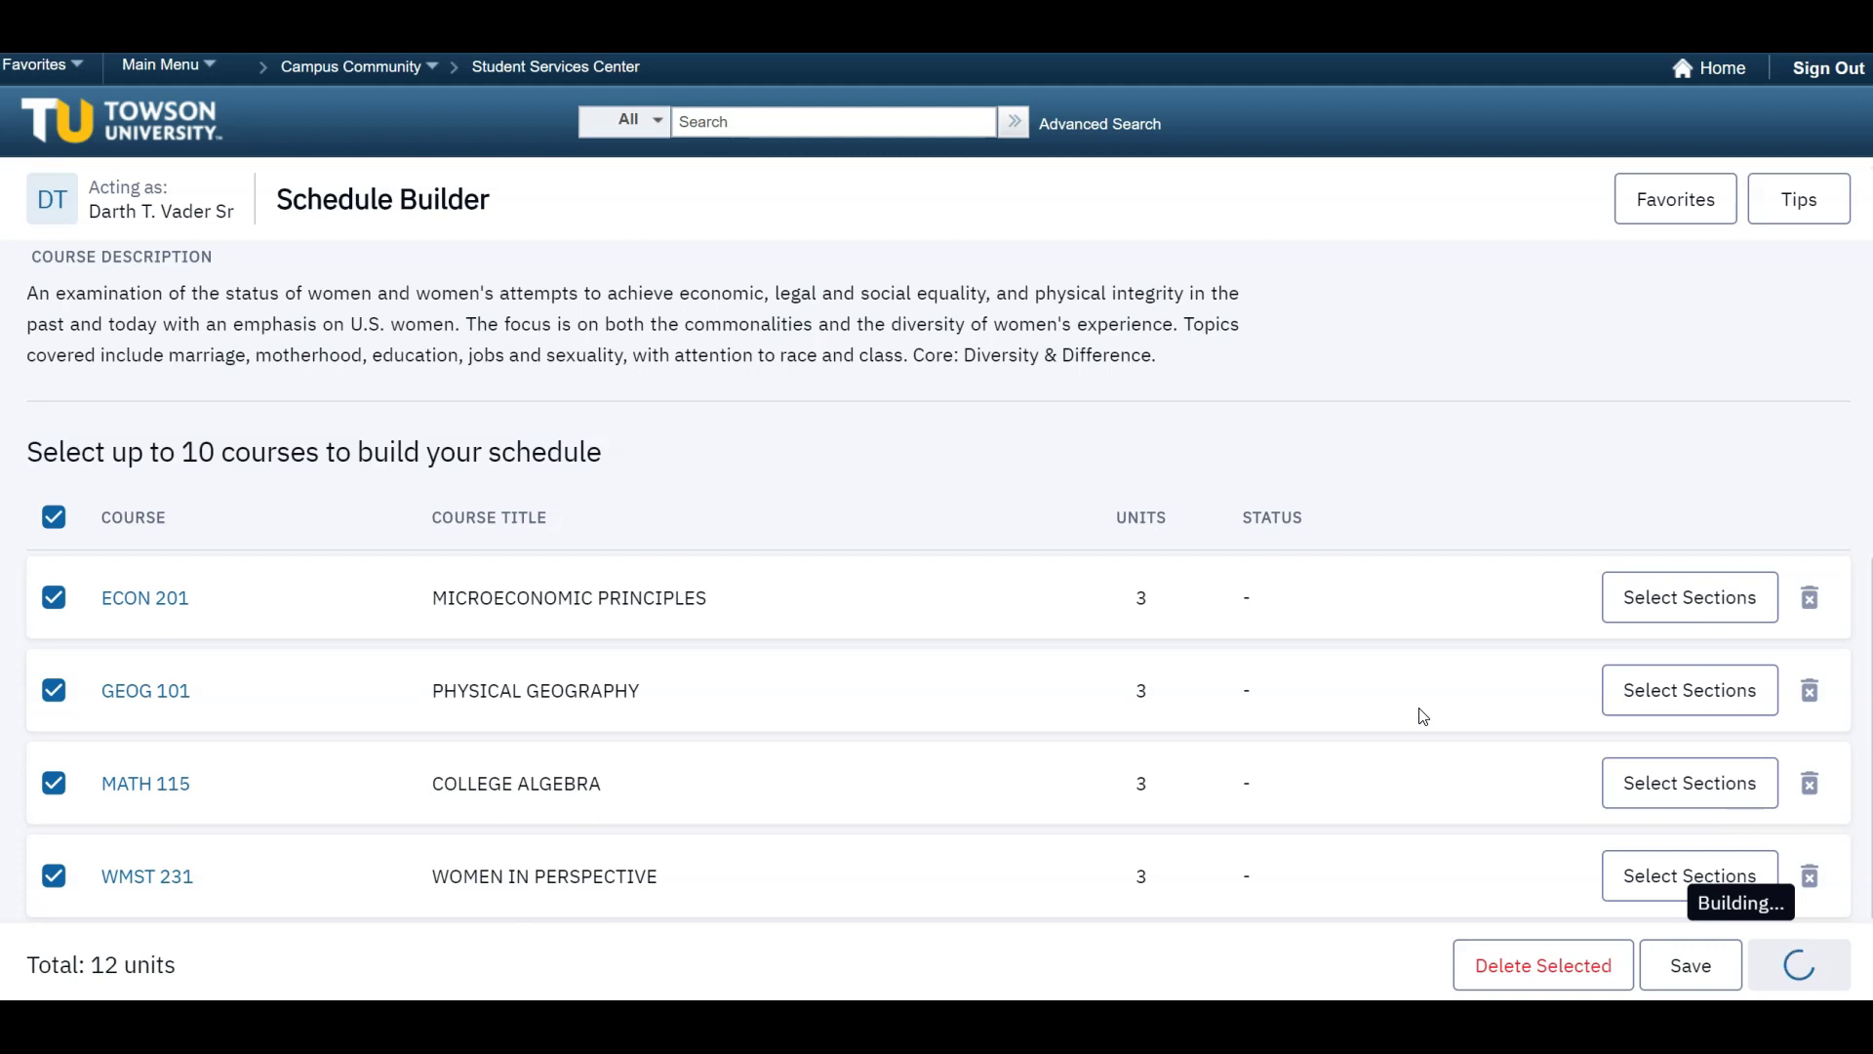
click(1828, 221)
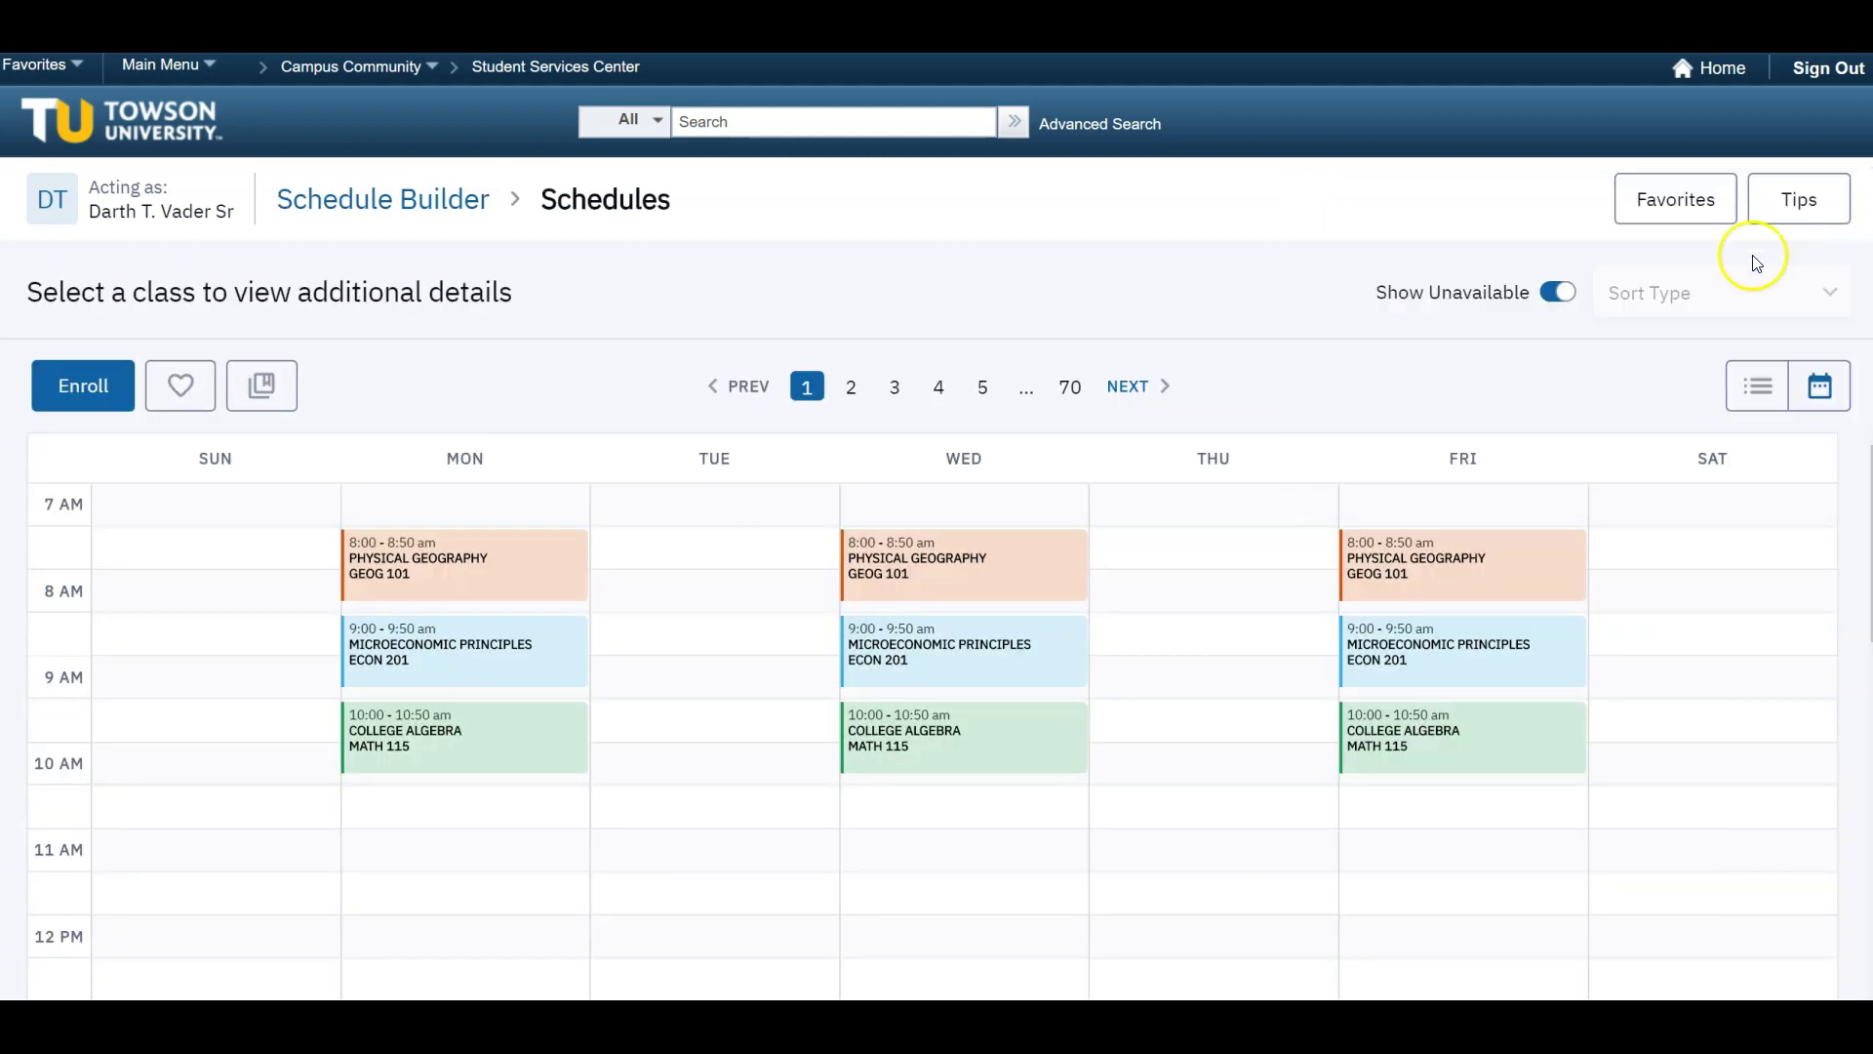
Step: Page to schedule 25 of 70 and open its WMST 231 005-LEC details
click(1127, 386)
click(1128, 387)
click(1126, 387)
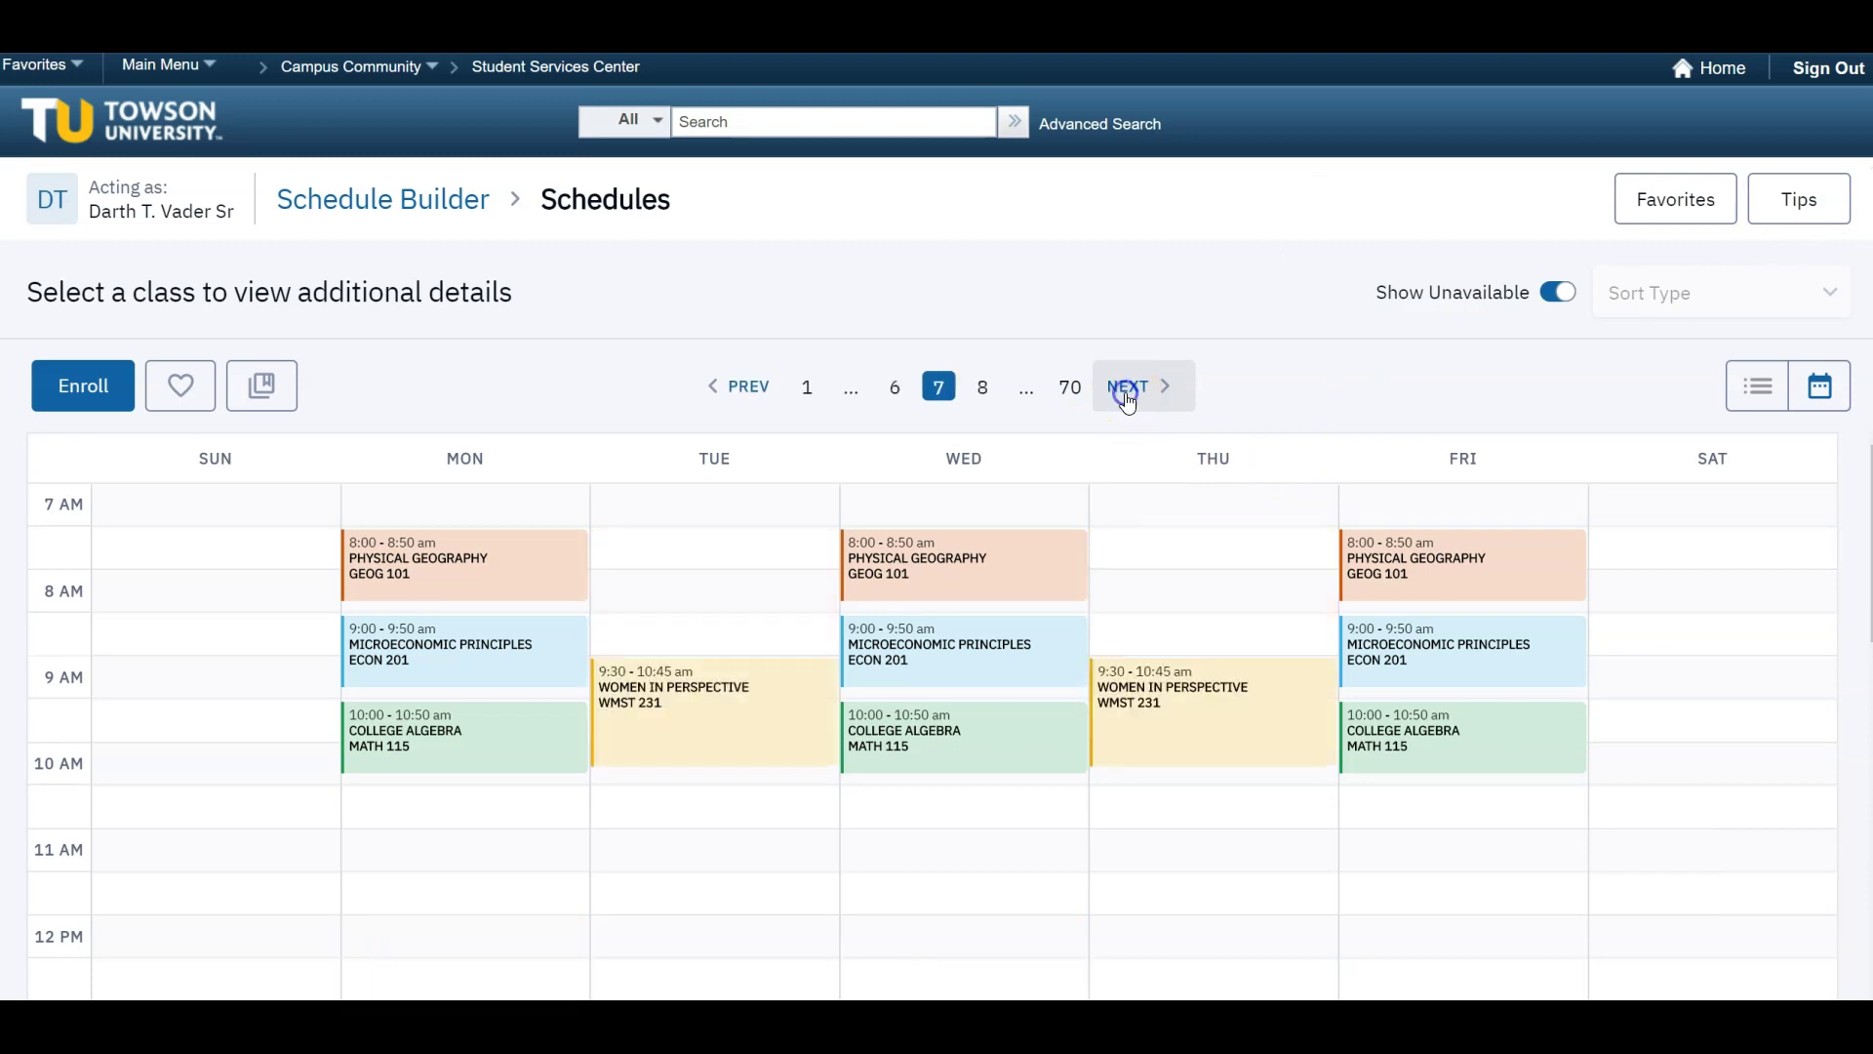
click(1127, 387)
click(1127, 387)
click(1126, 387)
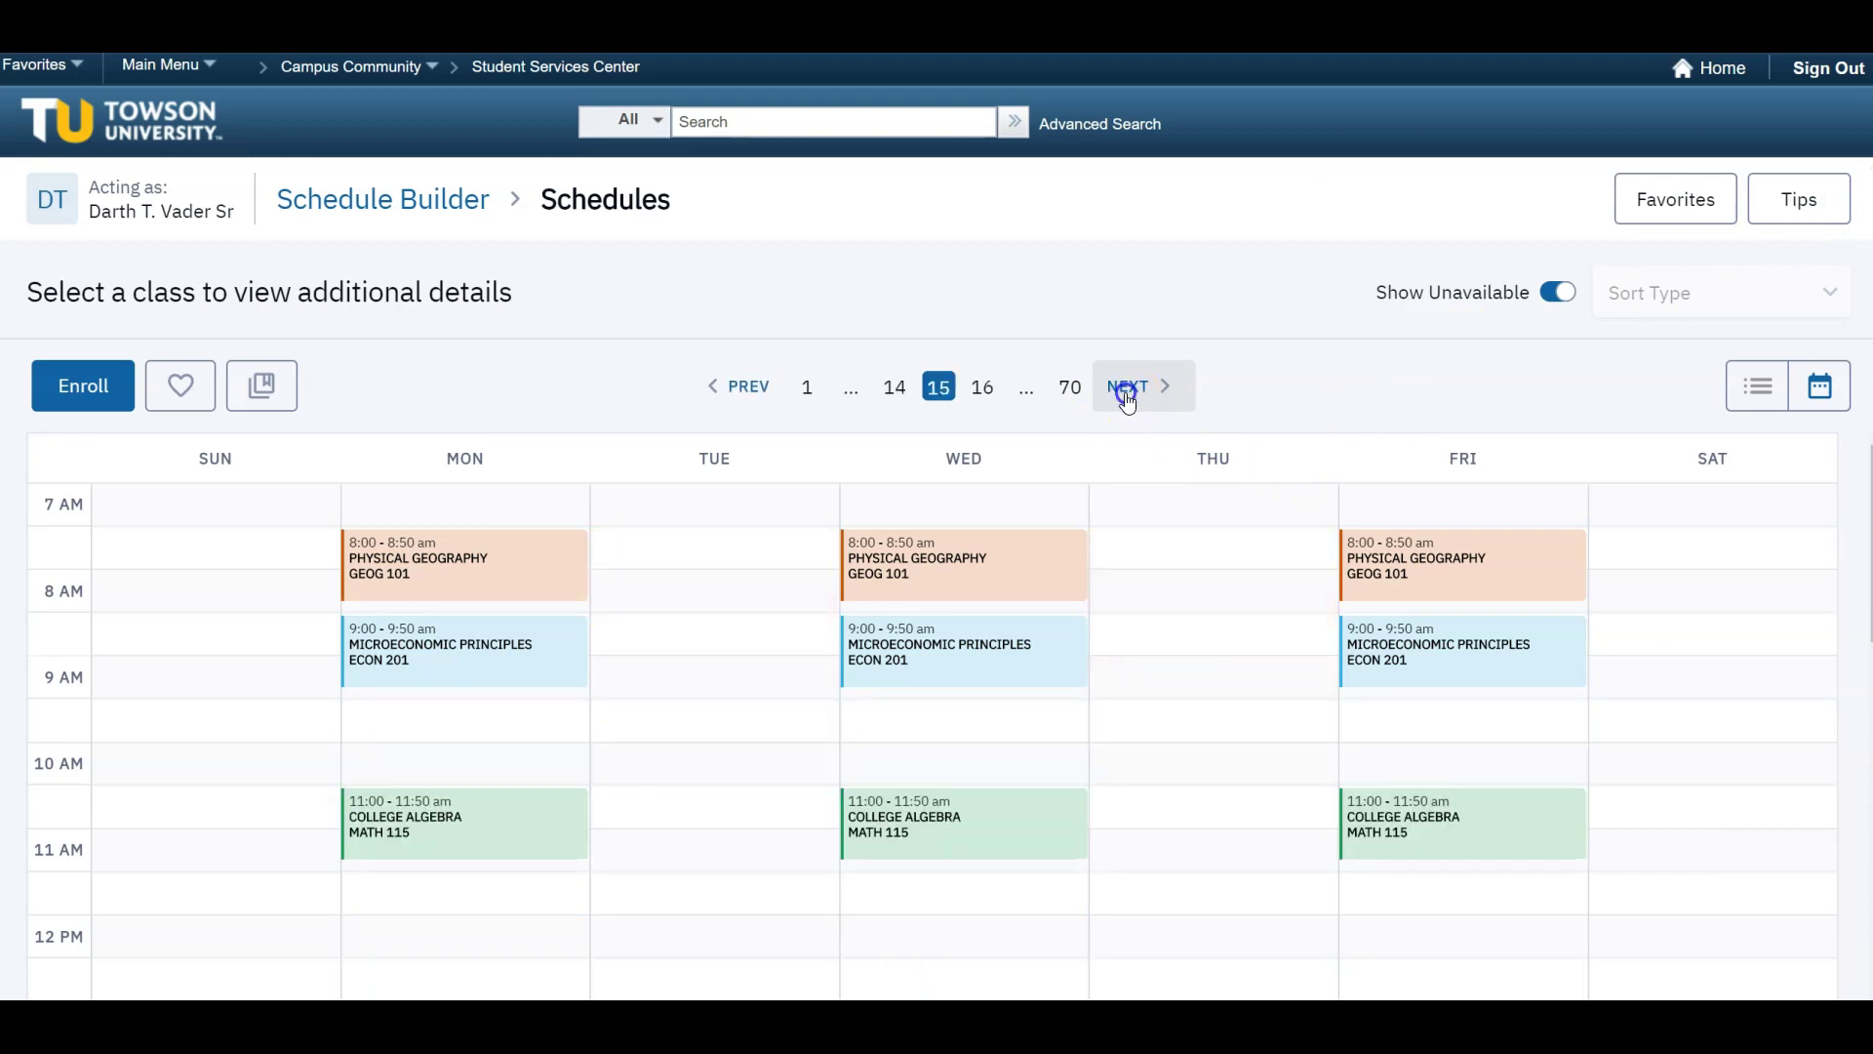
click(1128, 387)
click(1127, 386)
click(1127, 387)
click(1127, 386)
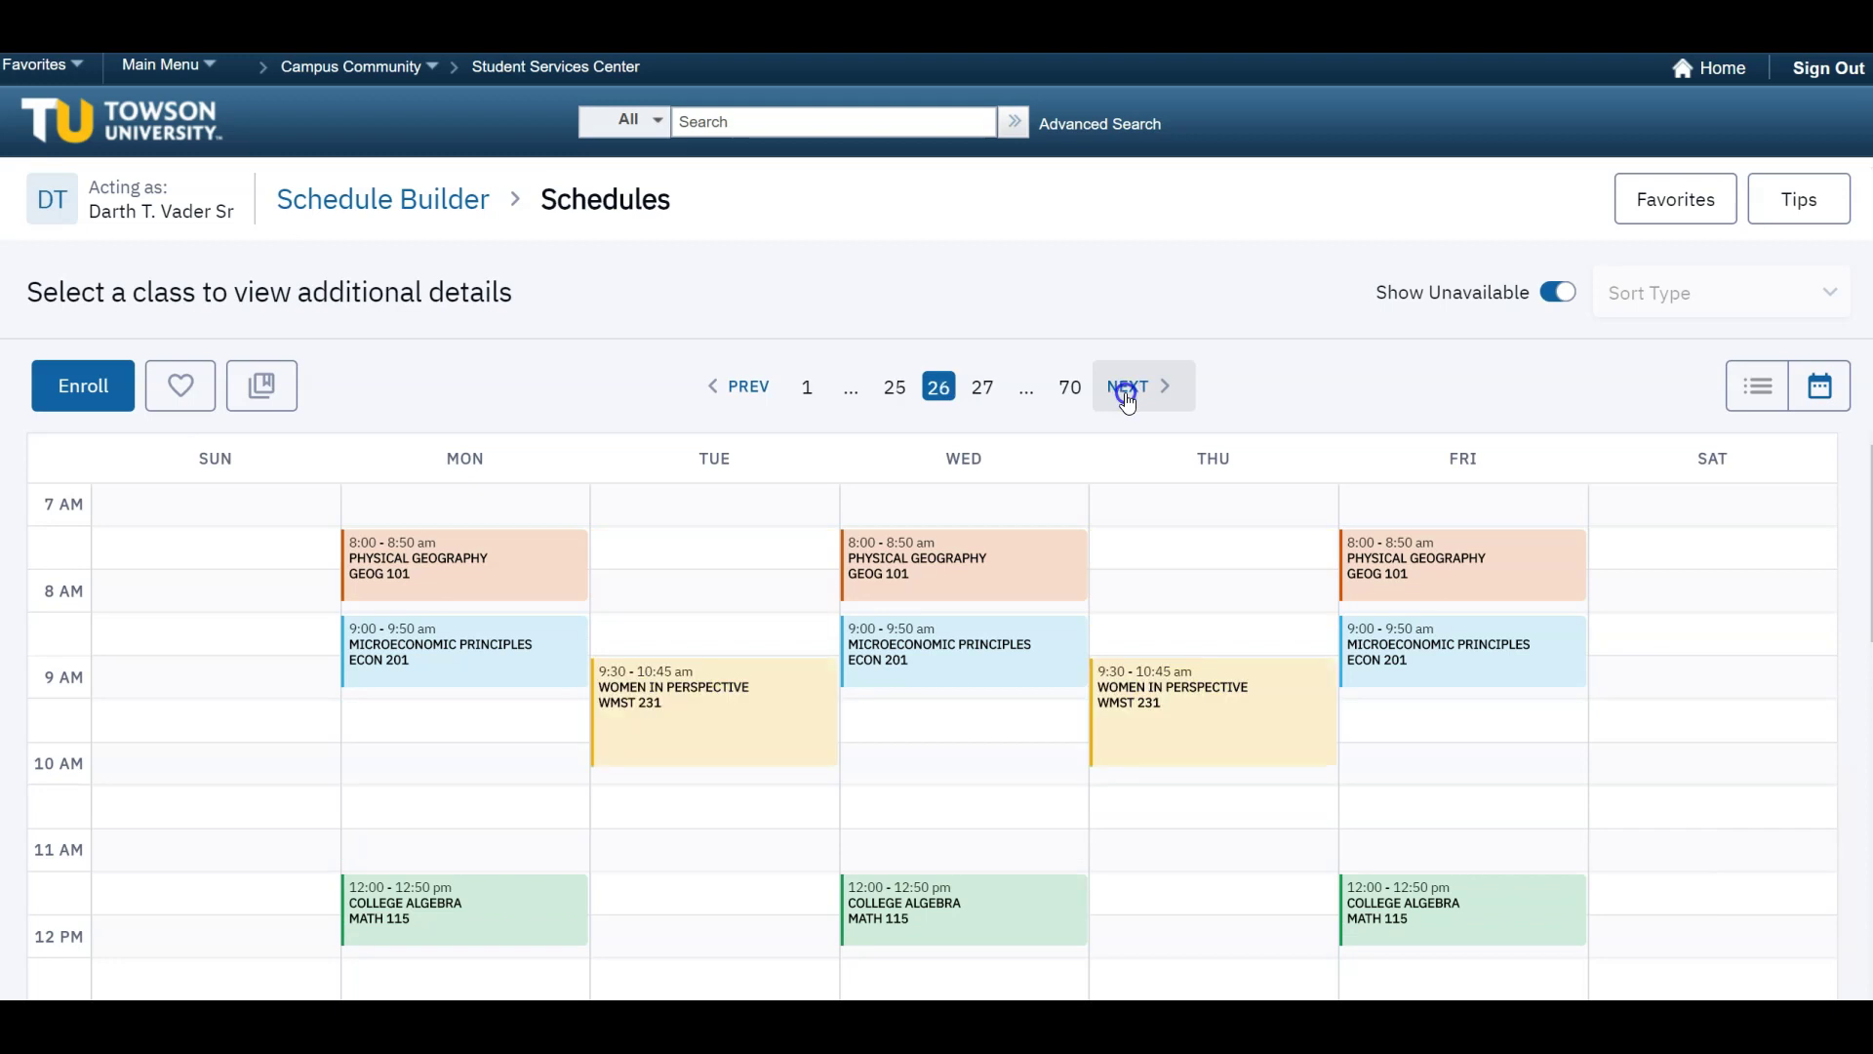
click(1126, 387)
click(749, 386)
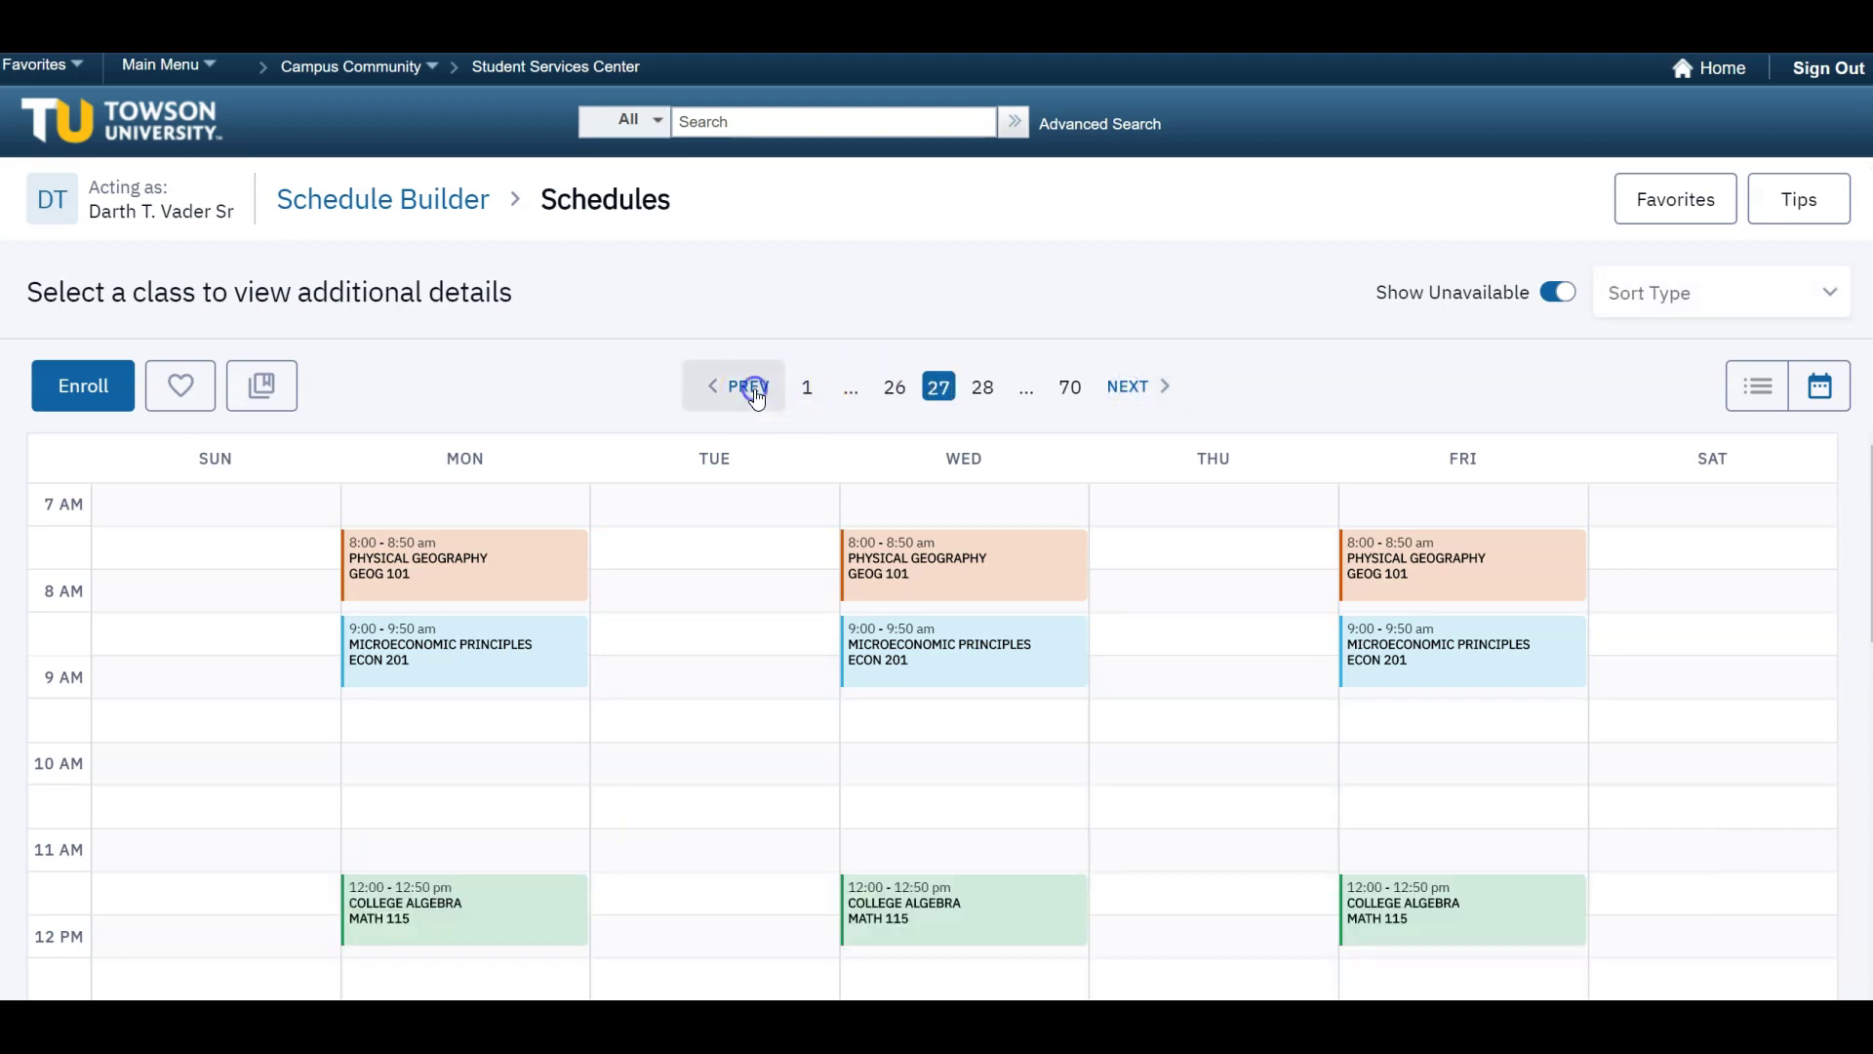
click(750, 386)
click(751, 387)
click(749, 386)
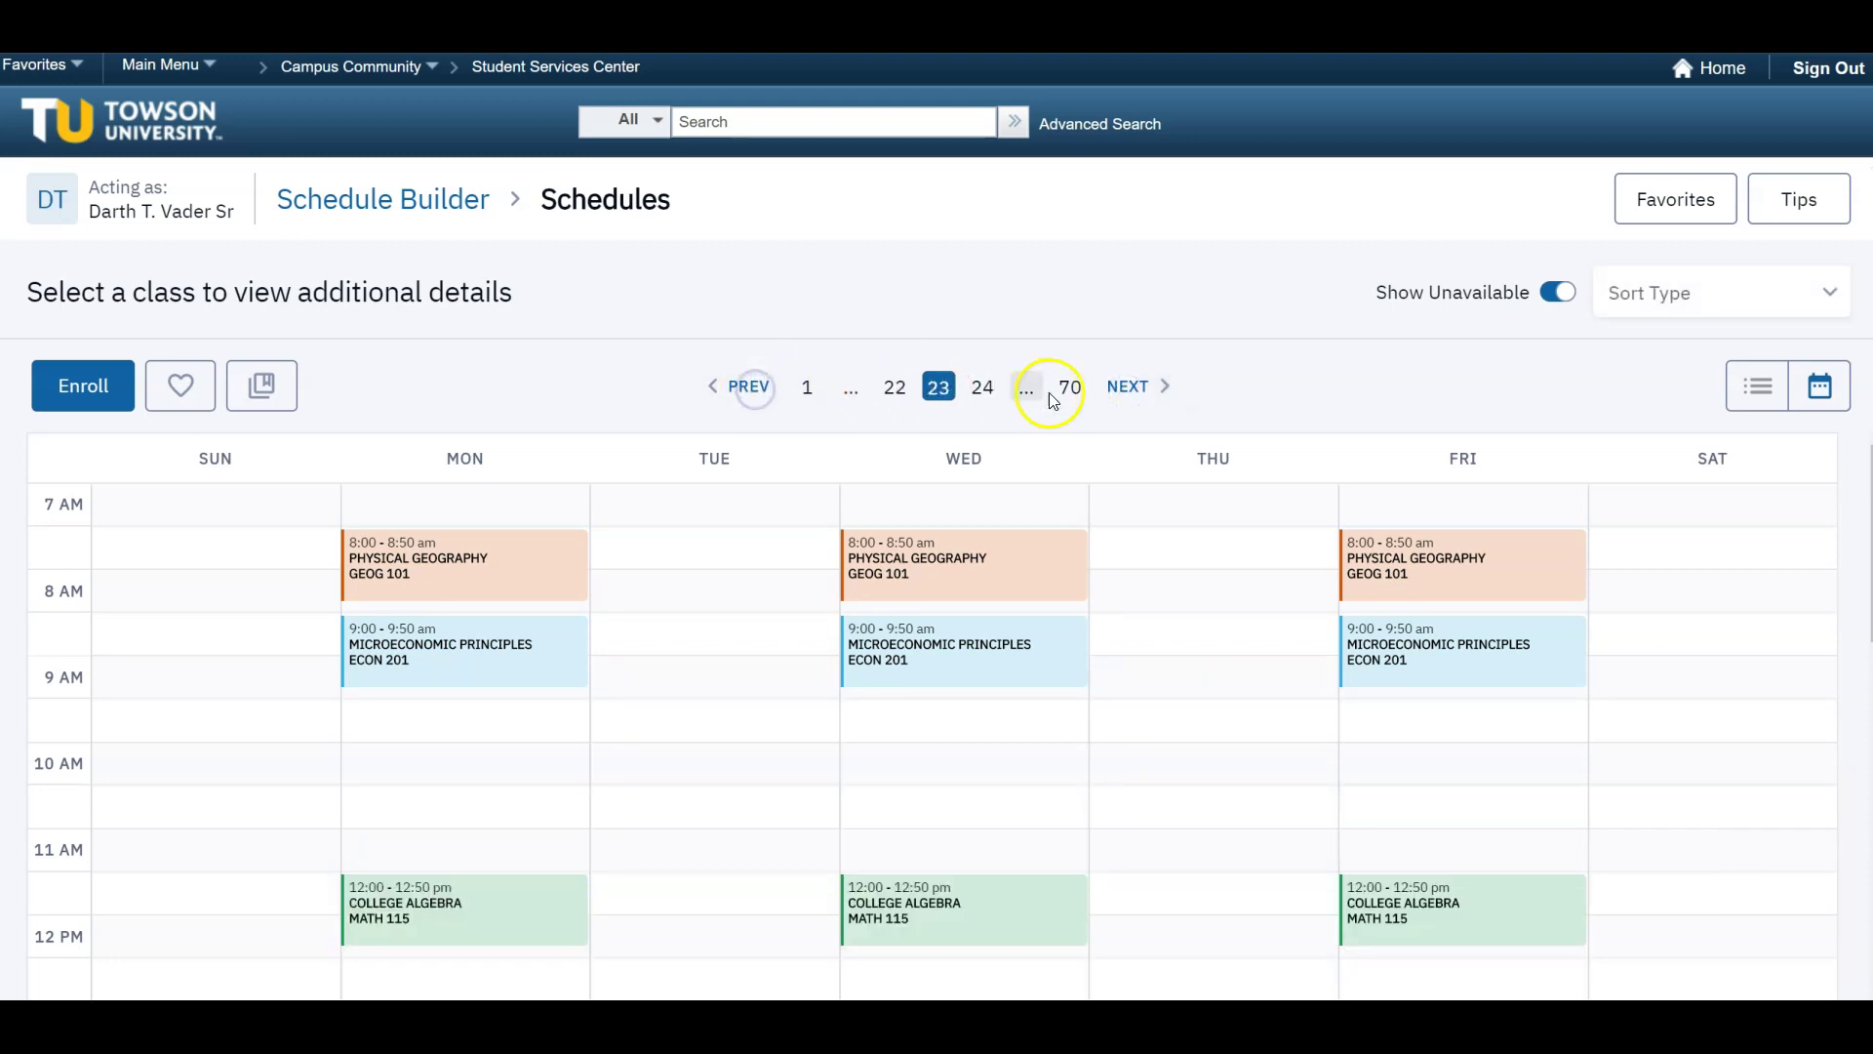
click(1128, 386)
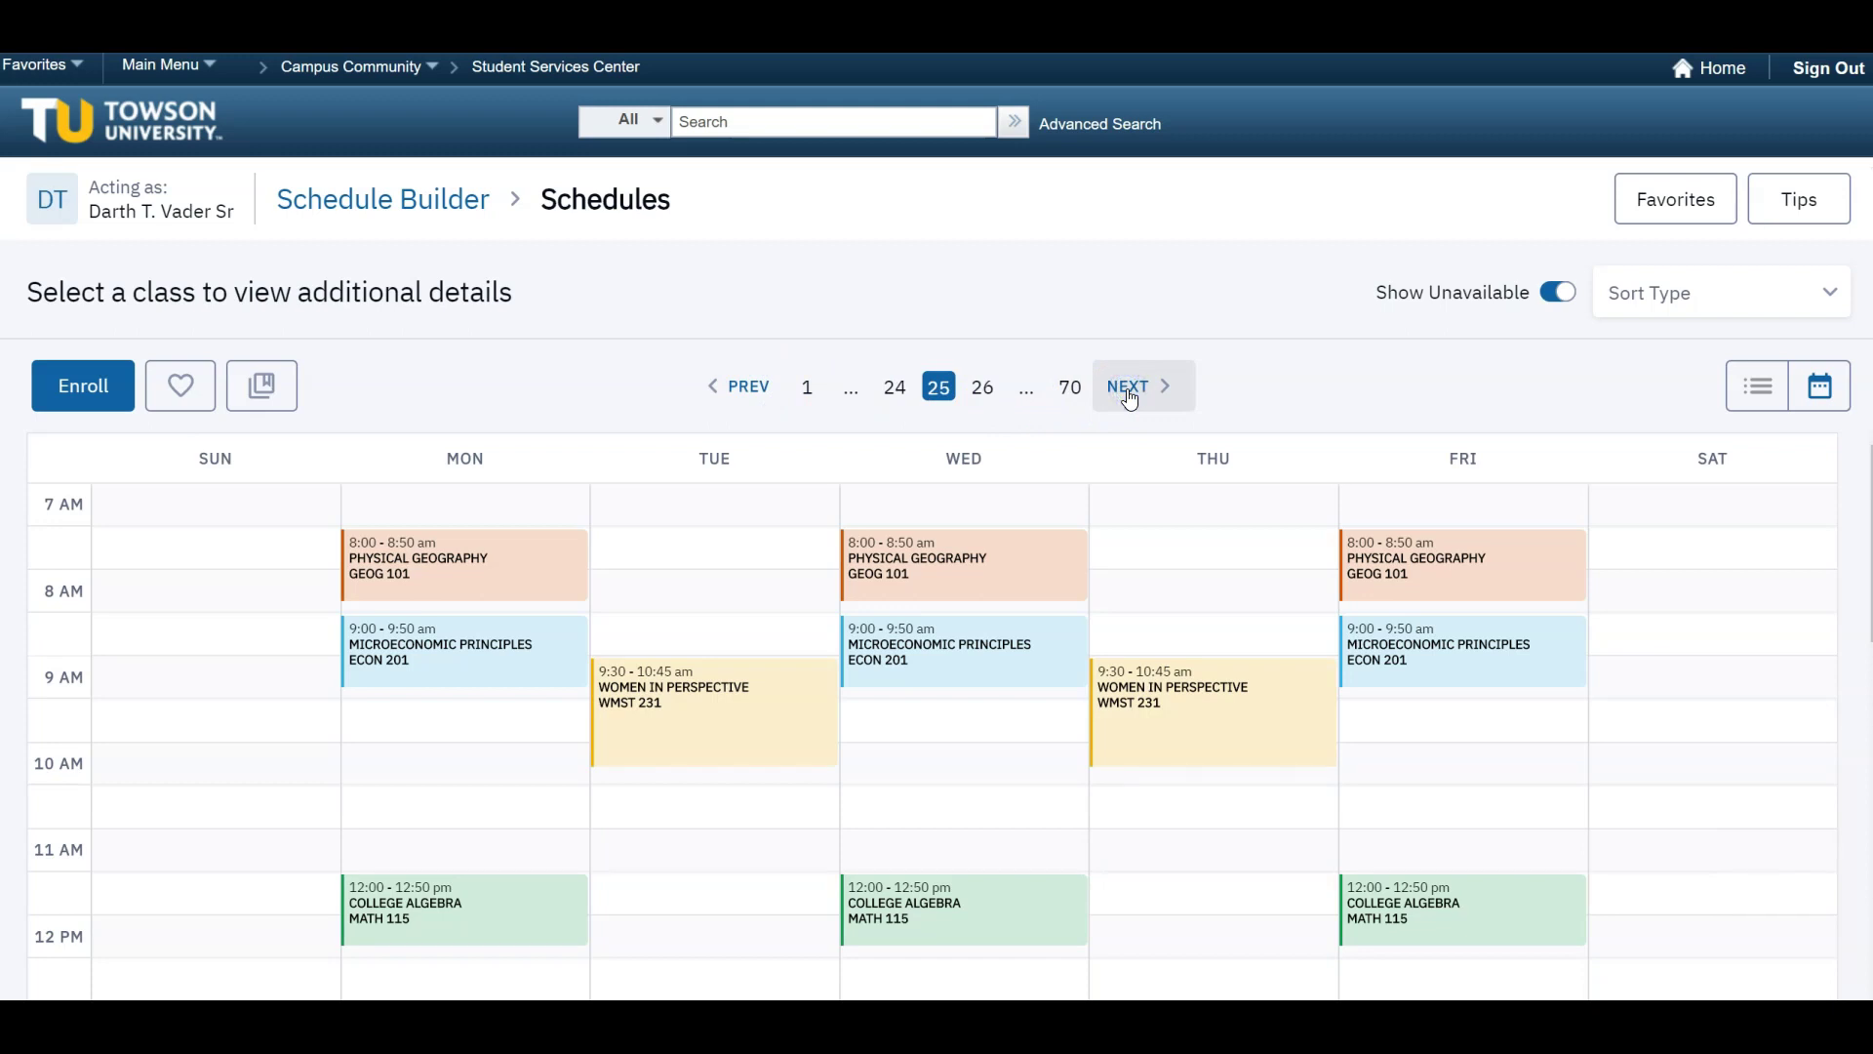
click(868, 695)
click(753, 702)
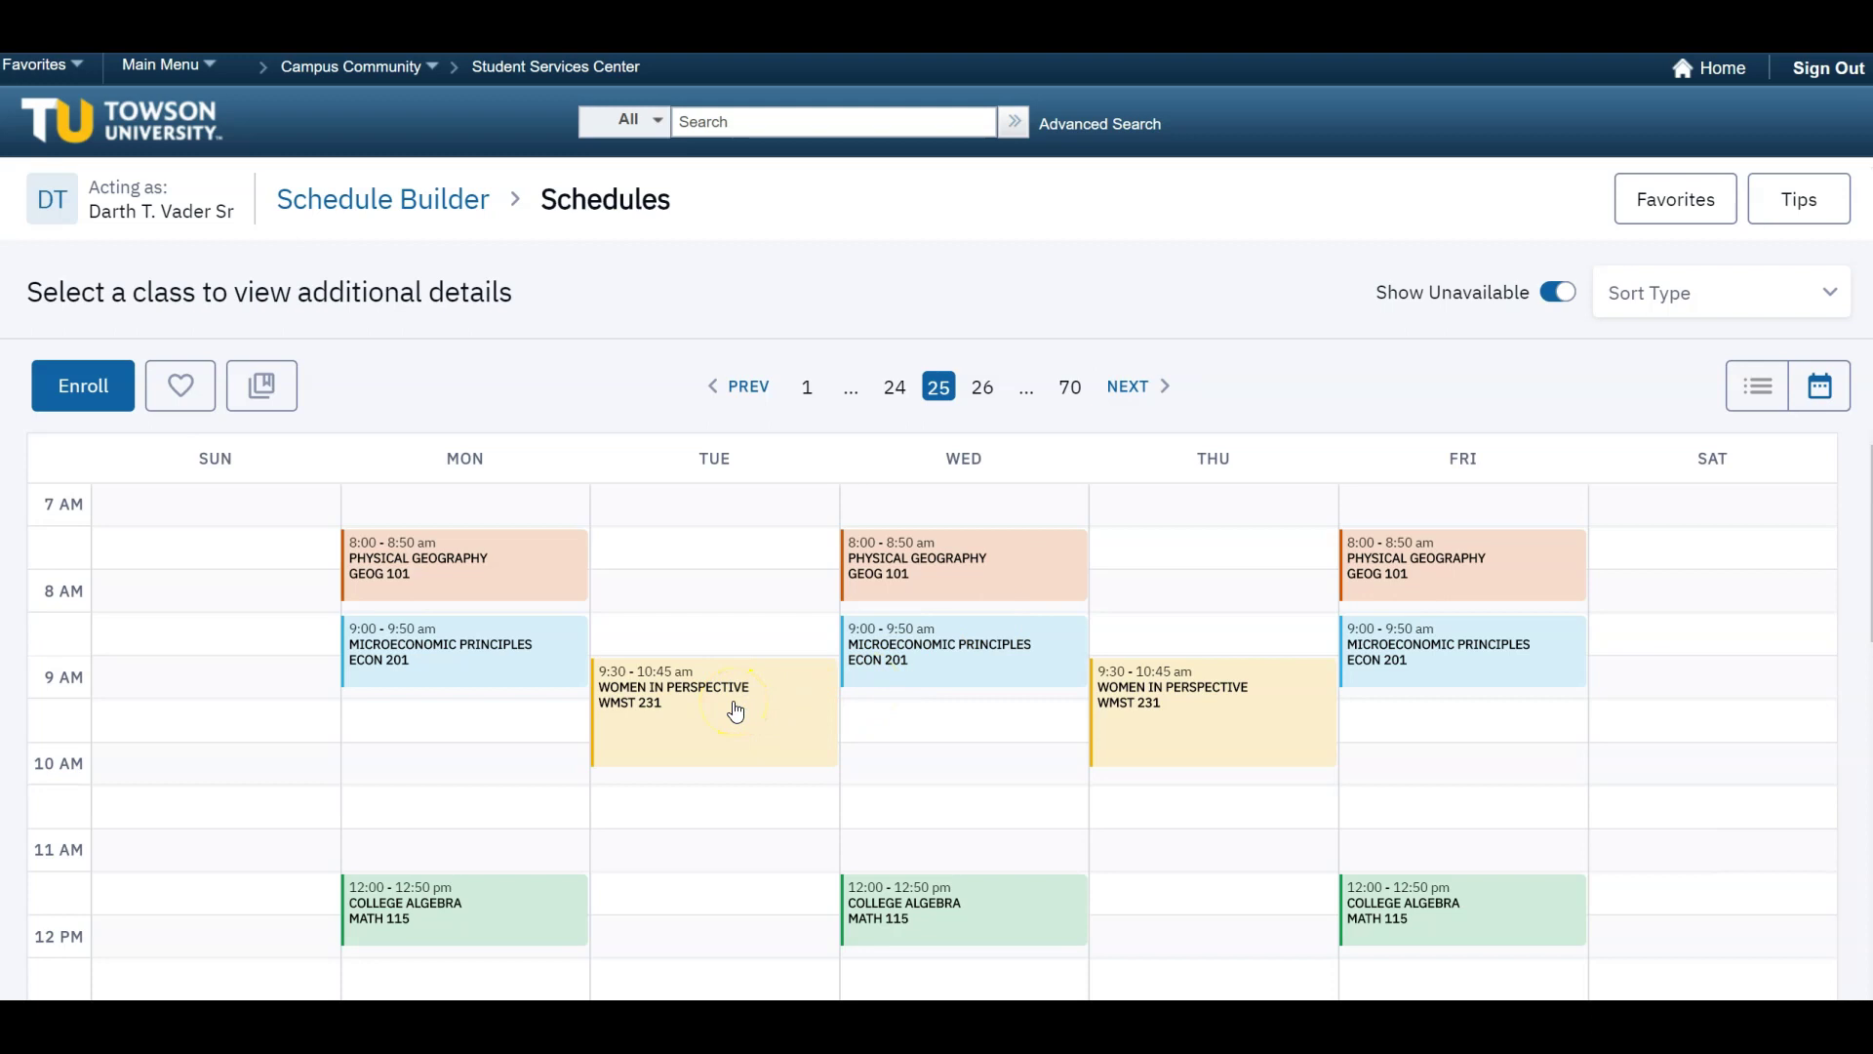
Step: Pin the Tuesday/Thursday 9:30 WMST 231 section from its details dialog
click(734, 707)
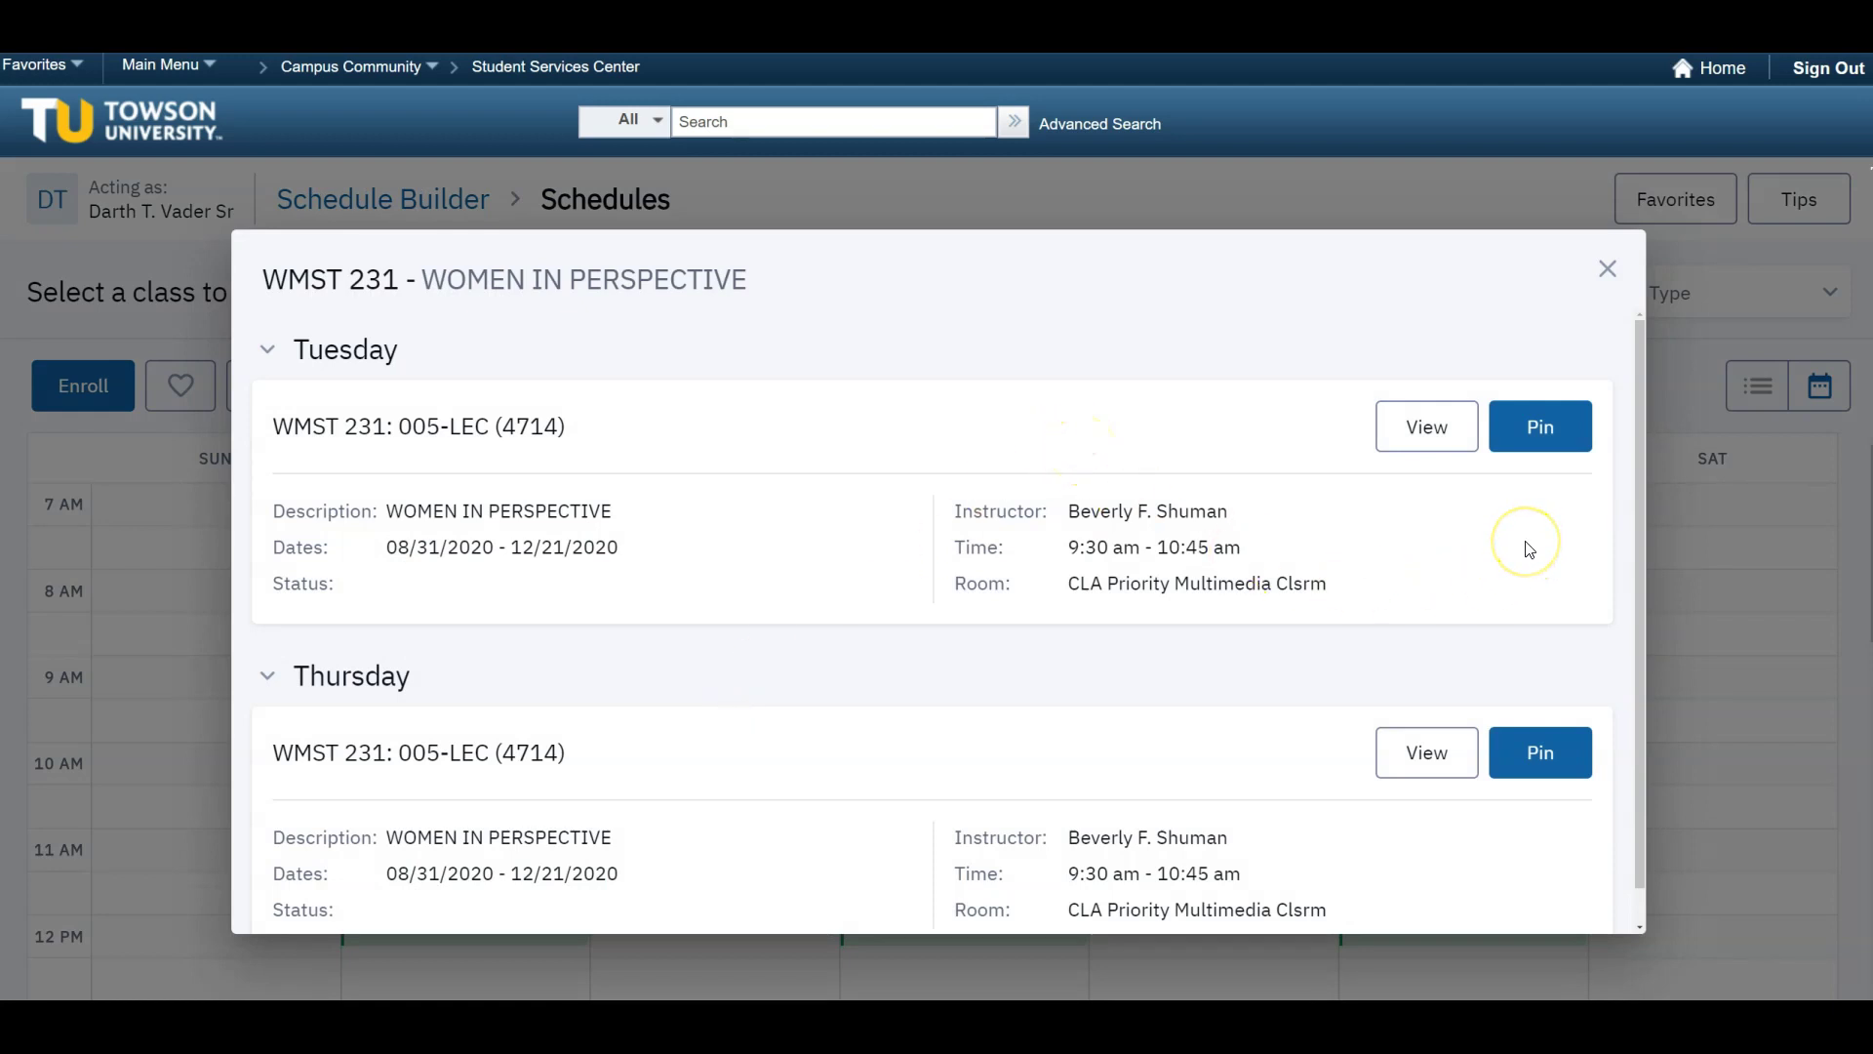
click(1539, 426)
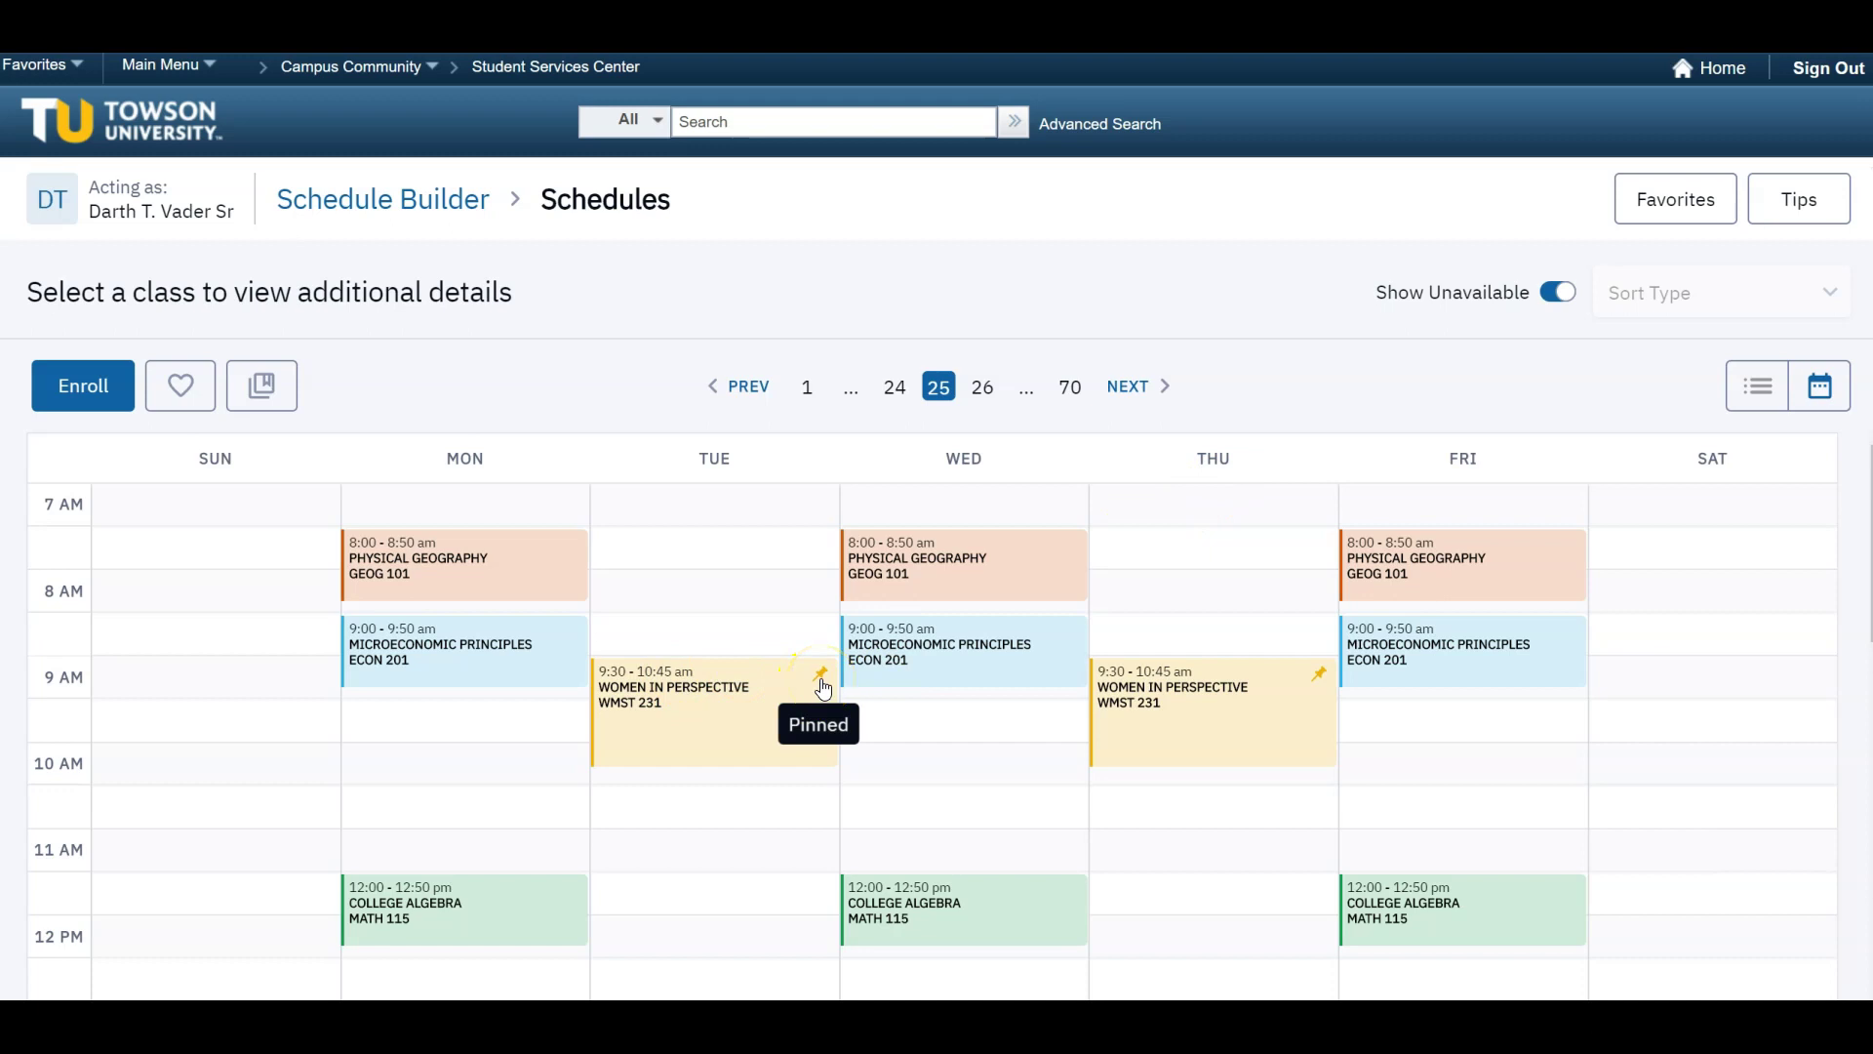
Step: Page through the schedules and settle on schedule 24, with College Algebra at noon
click(740, 387)
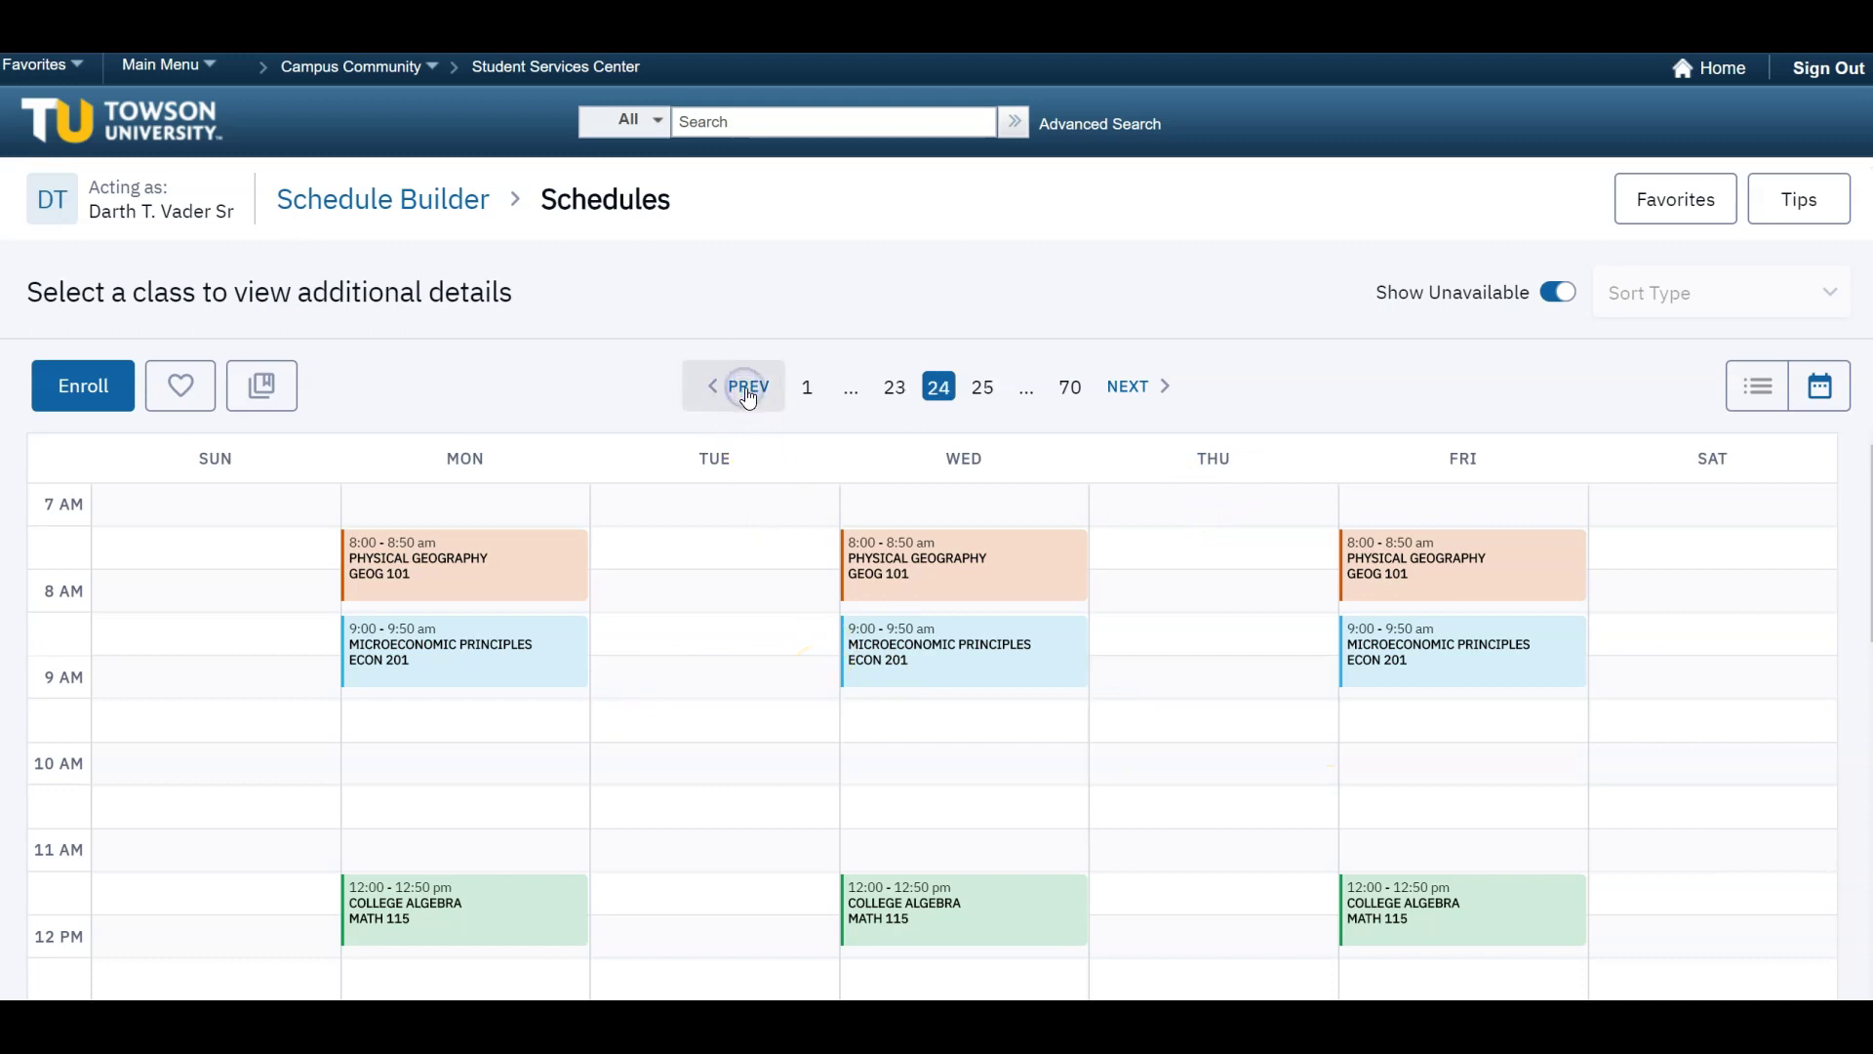
click(1127, 386)
click(744, 386)
click(744, 387)
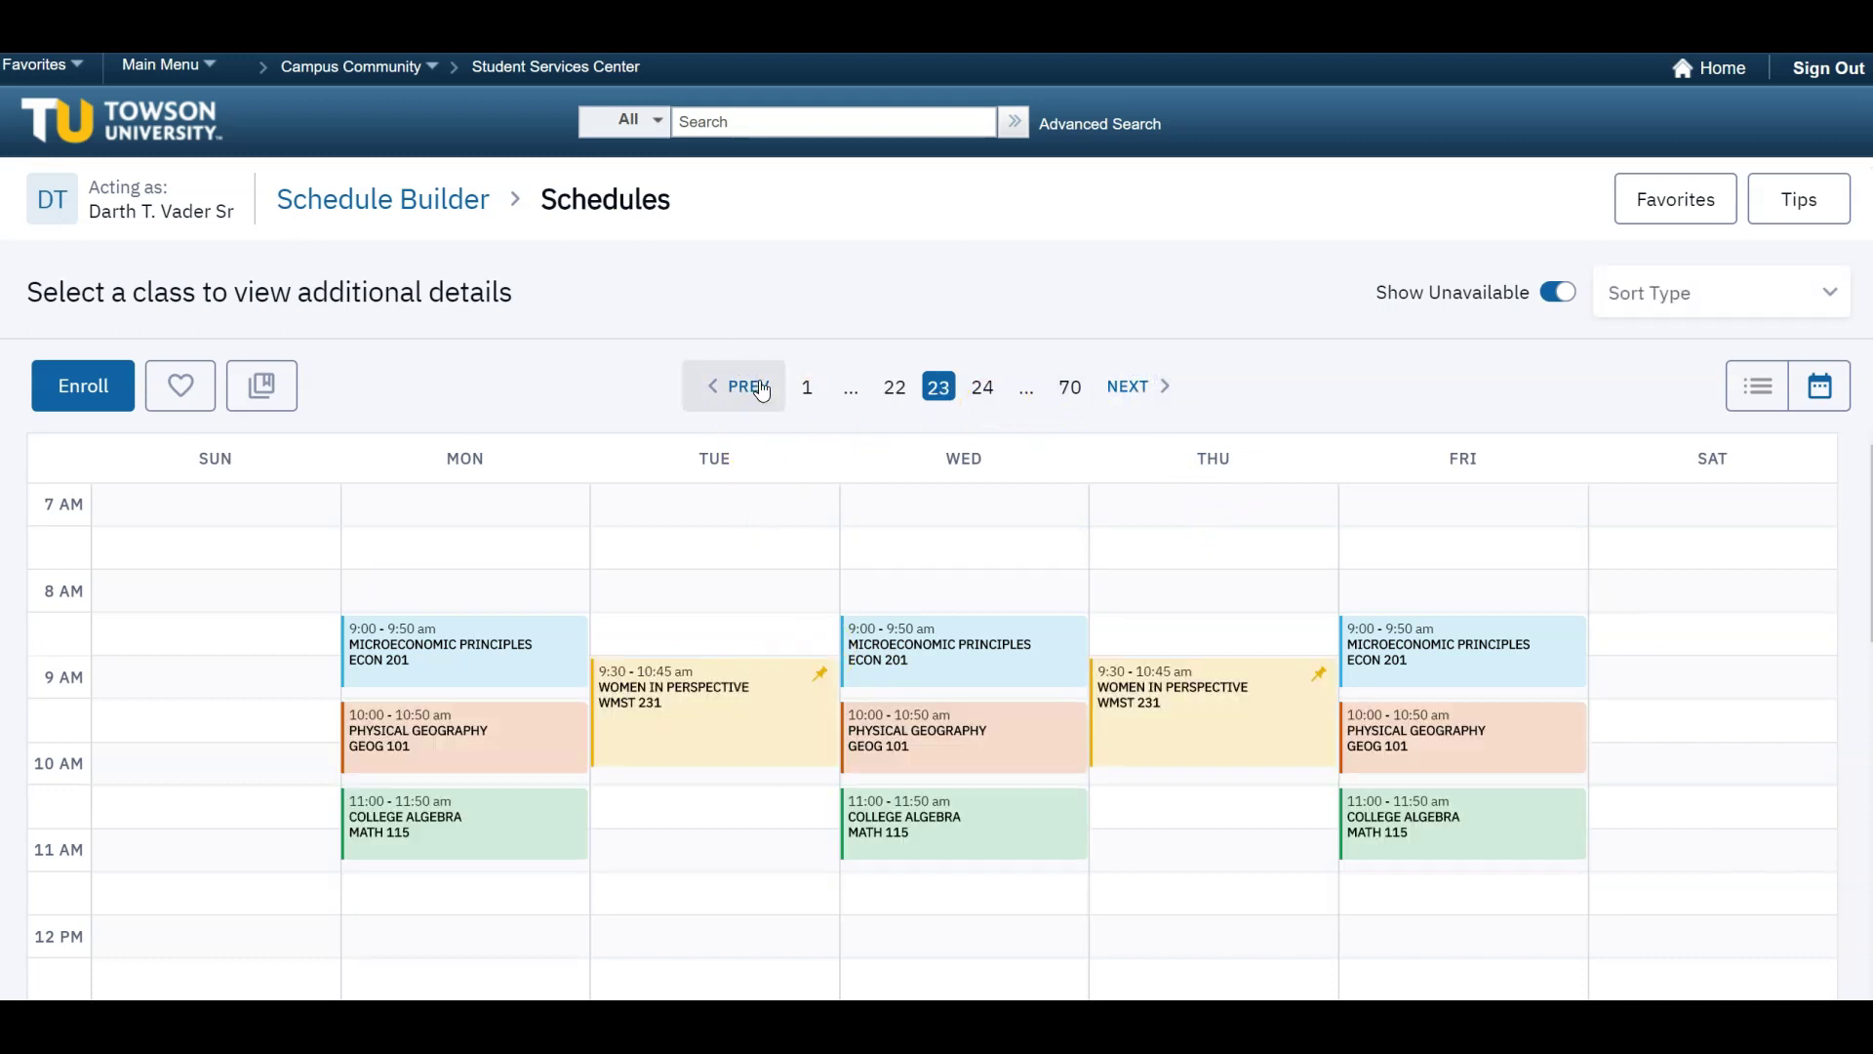
click(1137, 387)
click(1138, 387)
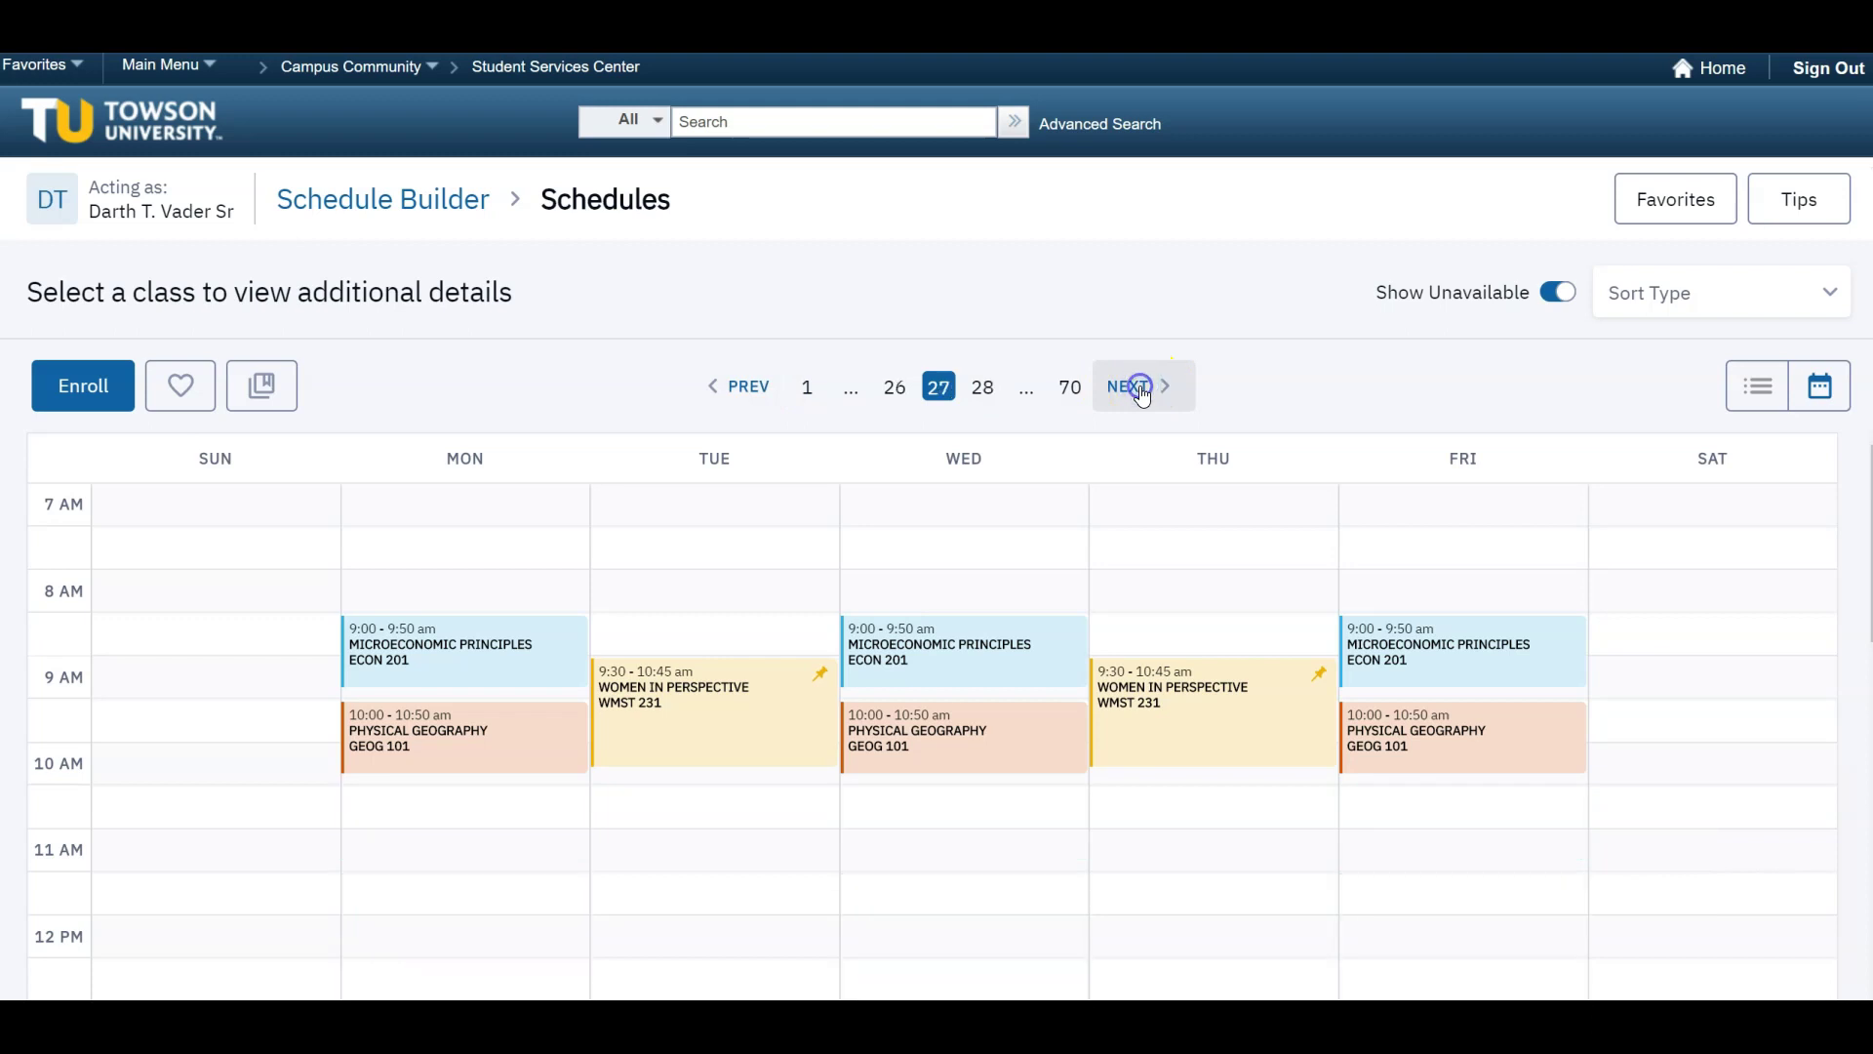
click(1139, 386)
click(1138, 386)
click(747, 388)
click(749, 389)
click(747, 388)
click(748, 388)
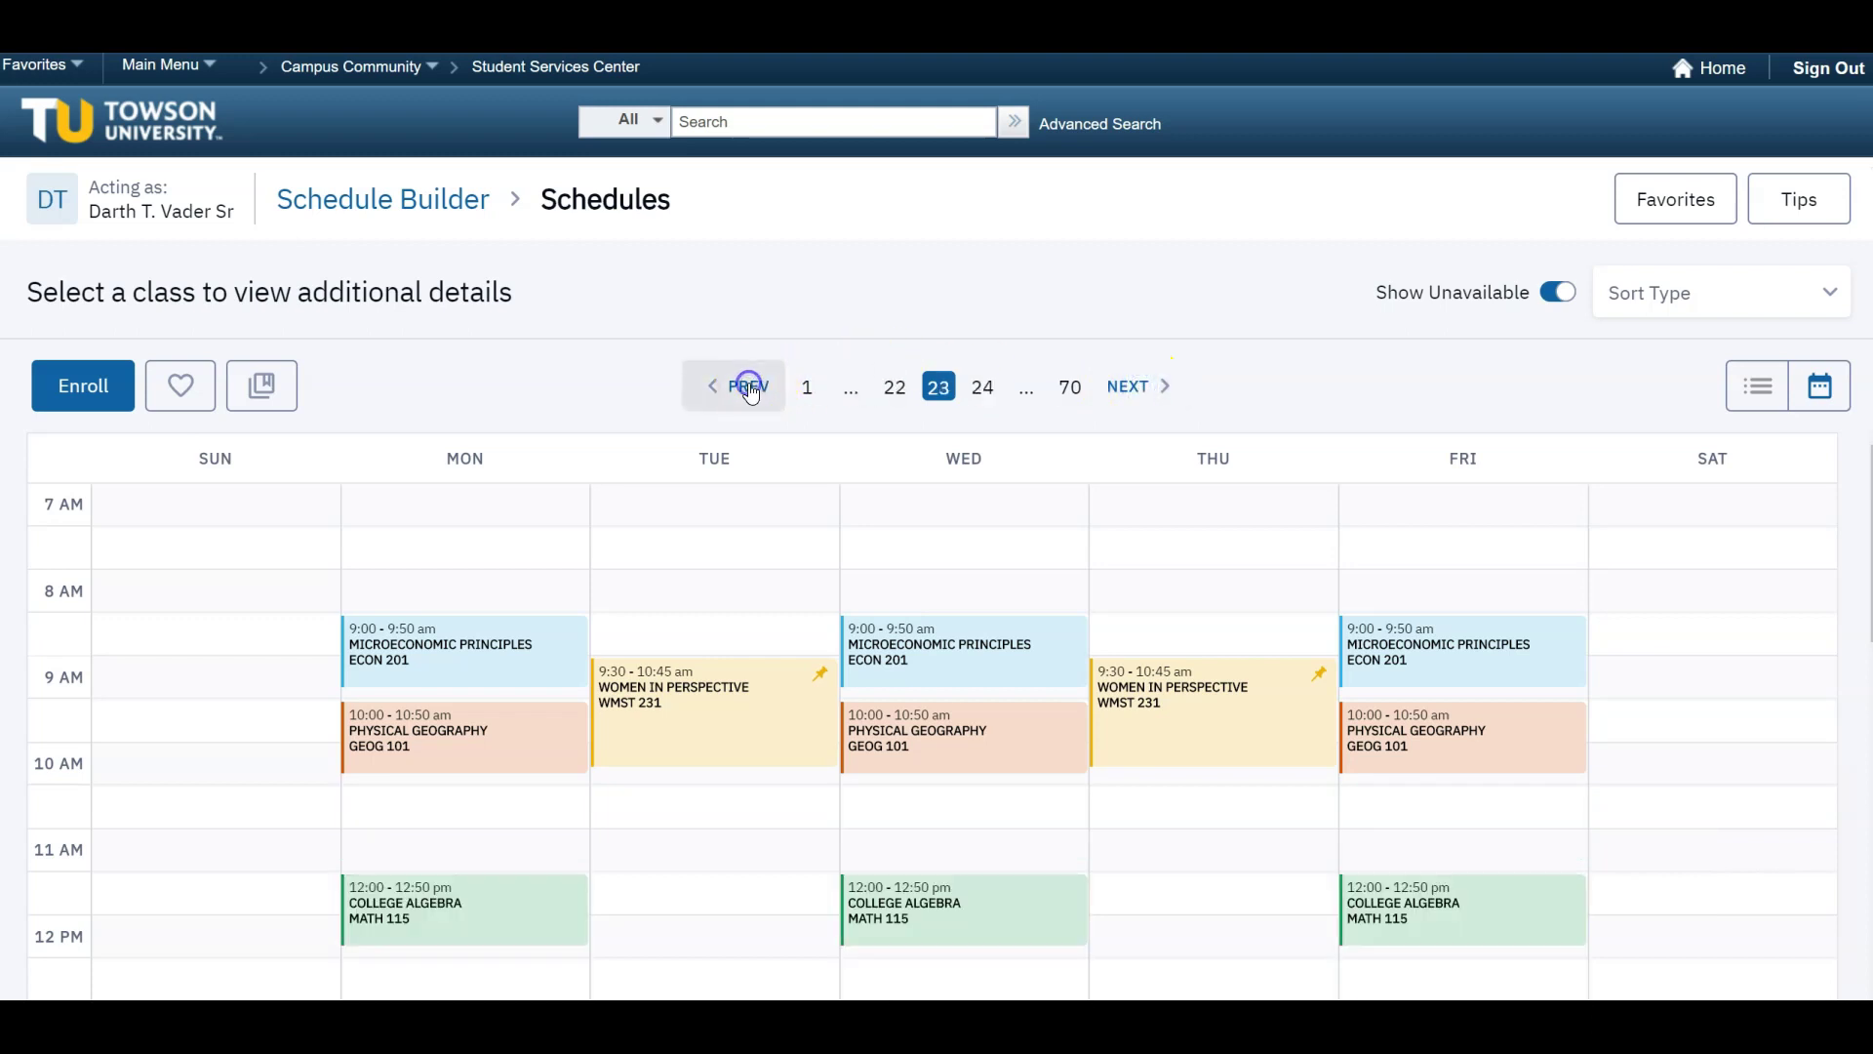
click(748, 388)
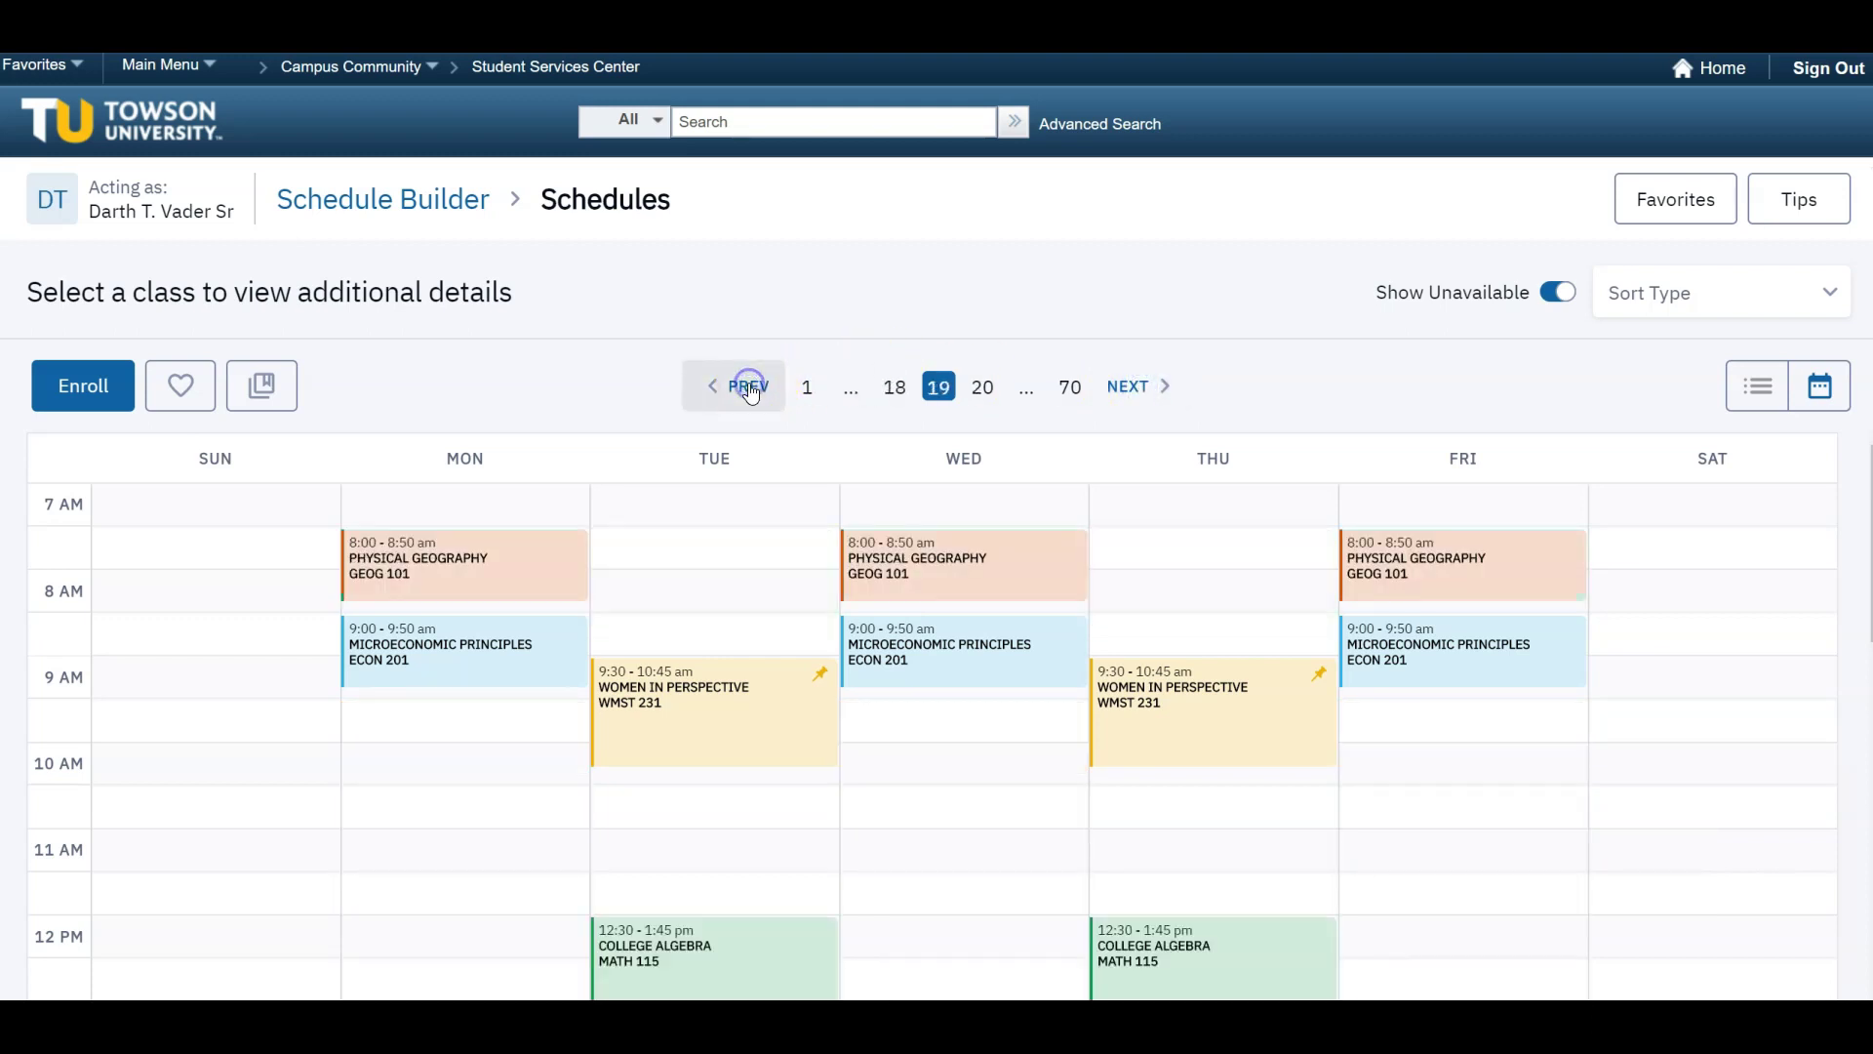
click(1131, 387)
click(1130, 386)
click(1130, 387)
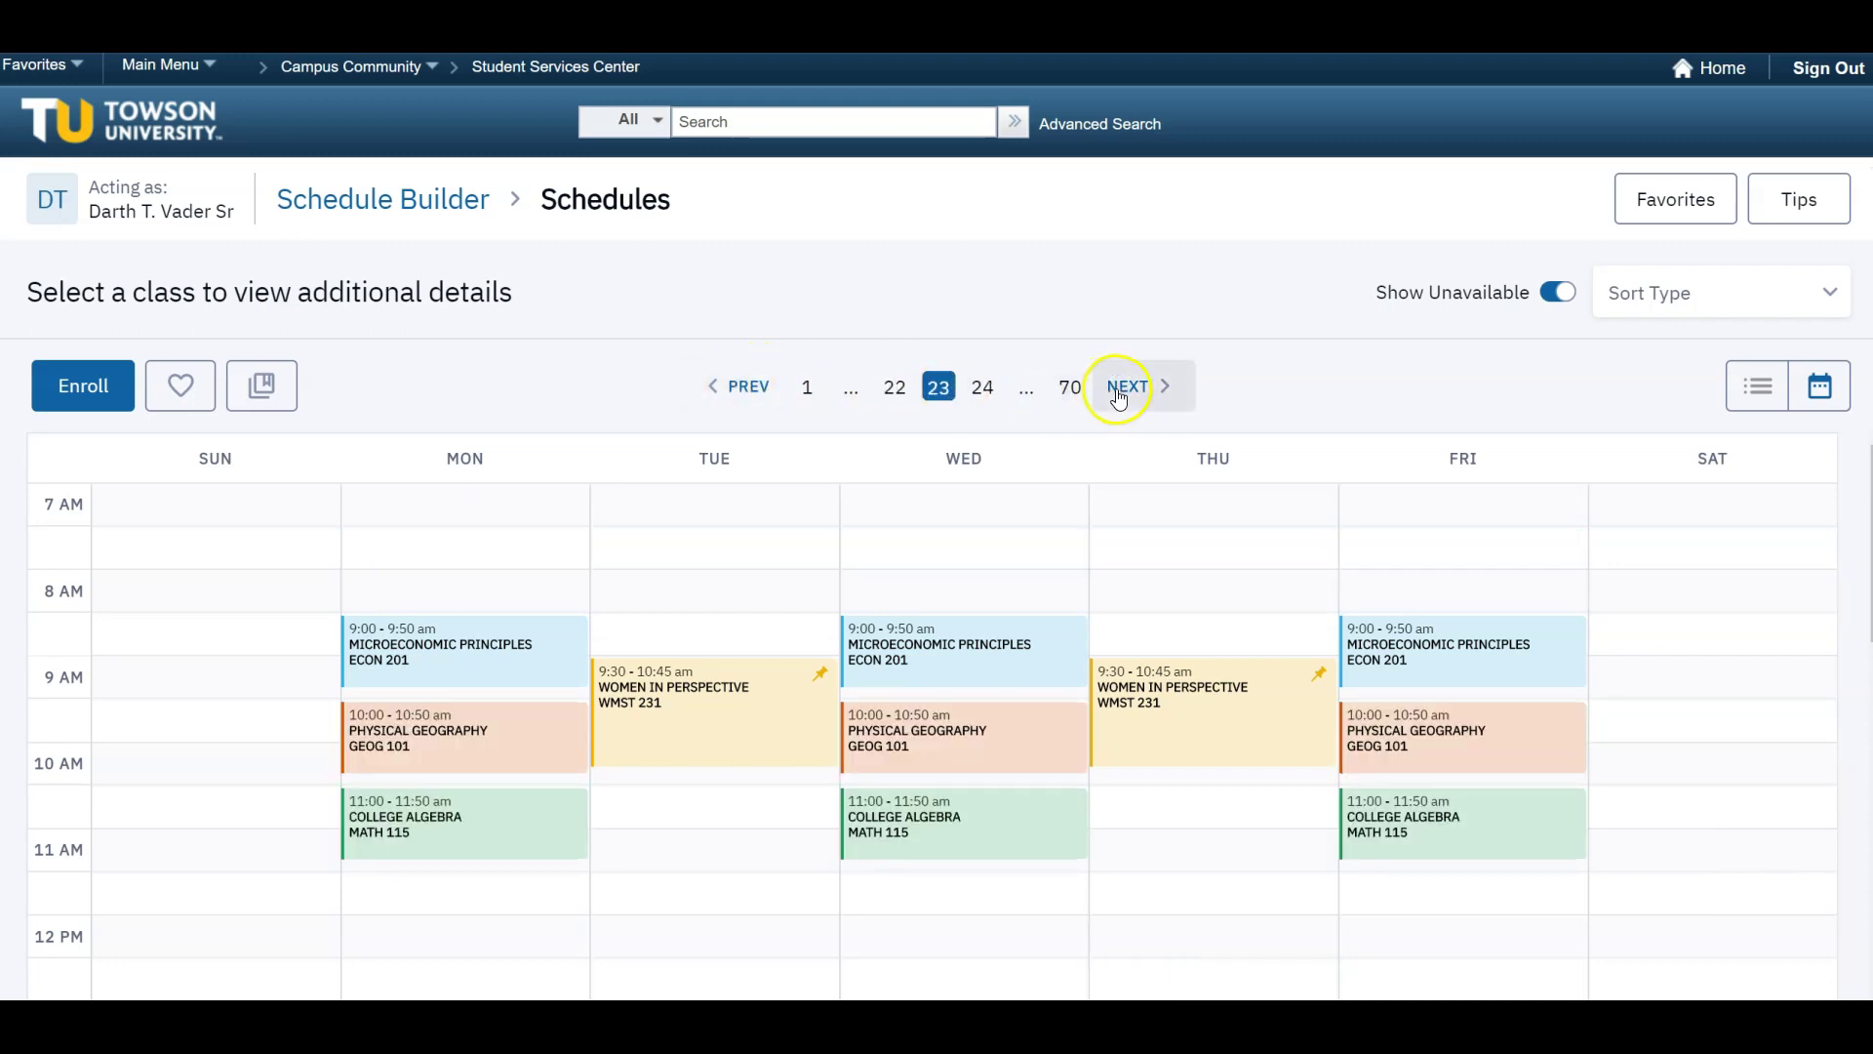
click(1127, 386)
click(1127, 386)
click(1128, 389)
click(1131, 395)
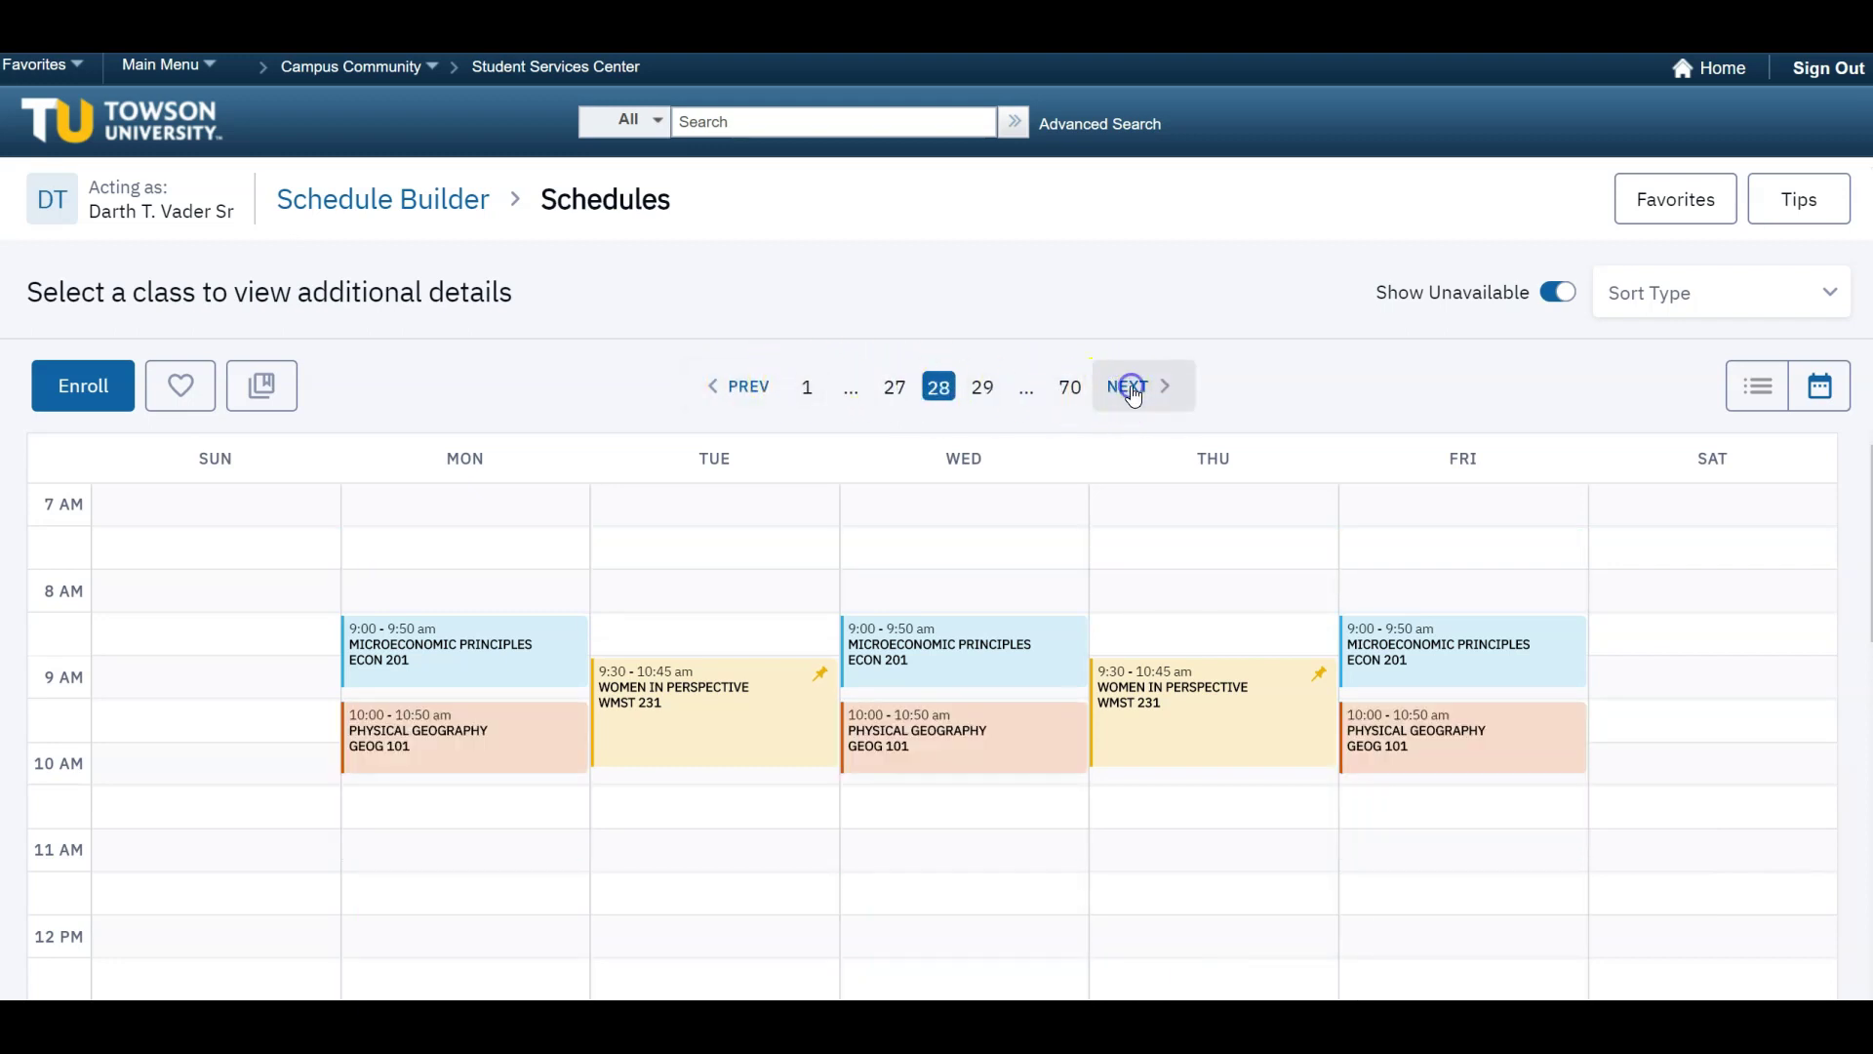
click(750, 386)
click(748, 387)
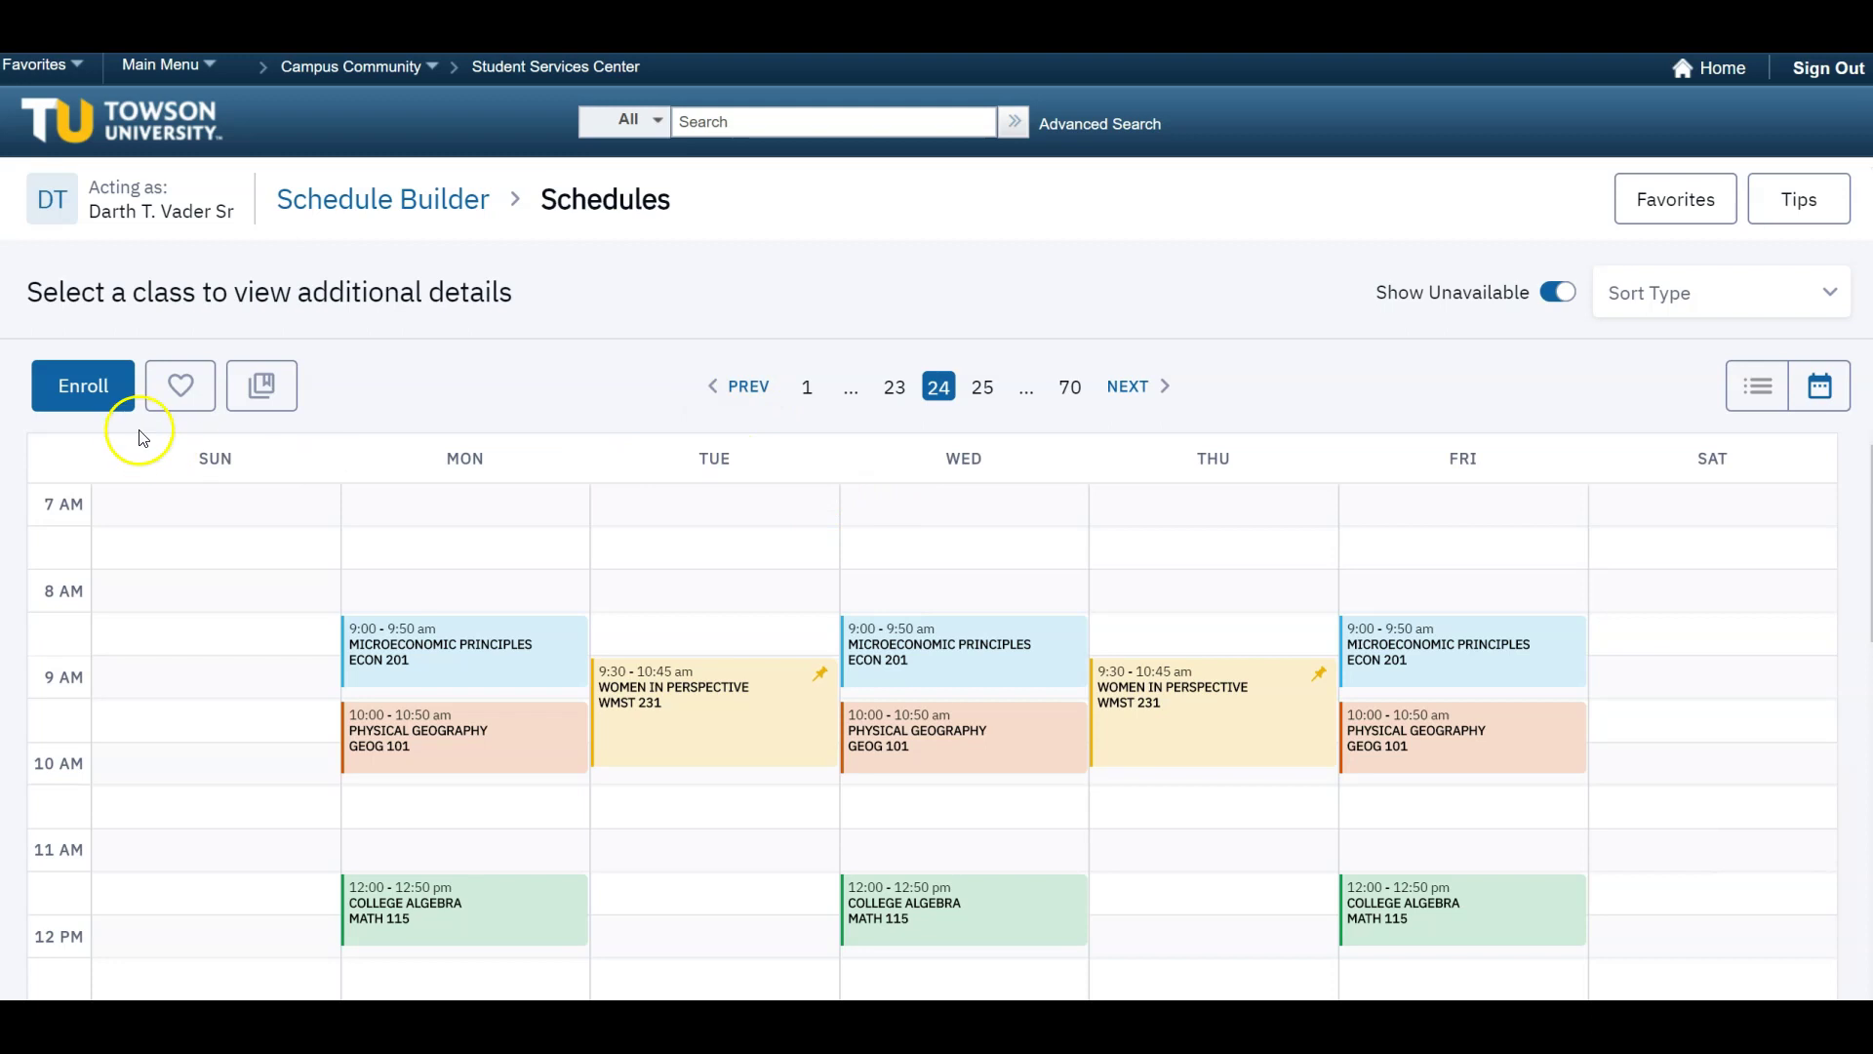
Step: Open schedule 24's Select Classes list, then close it without enrolling
click(108, 386)
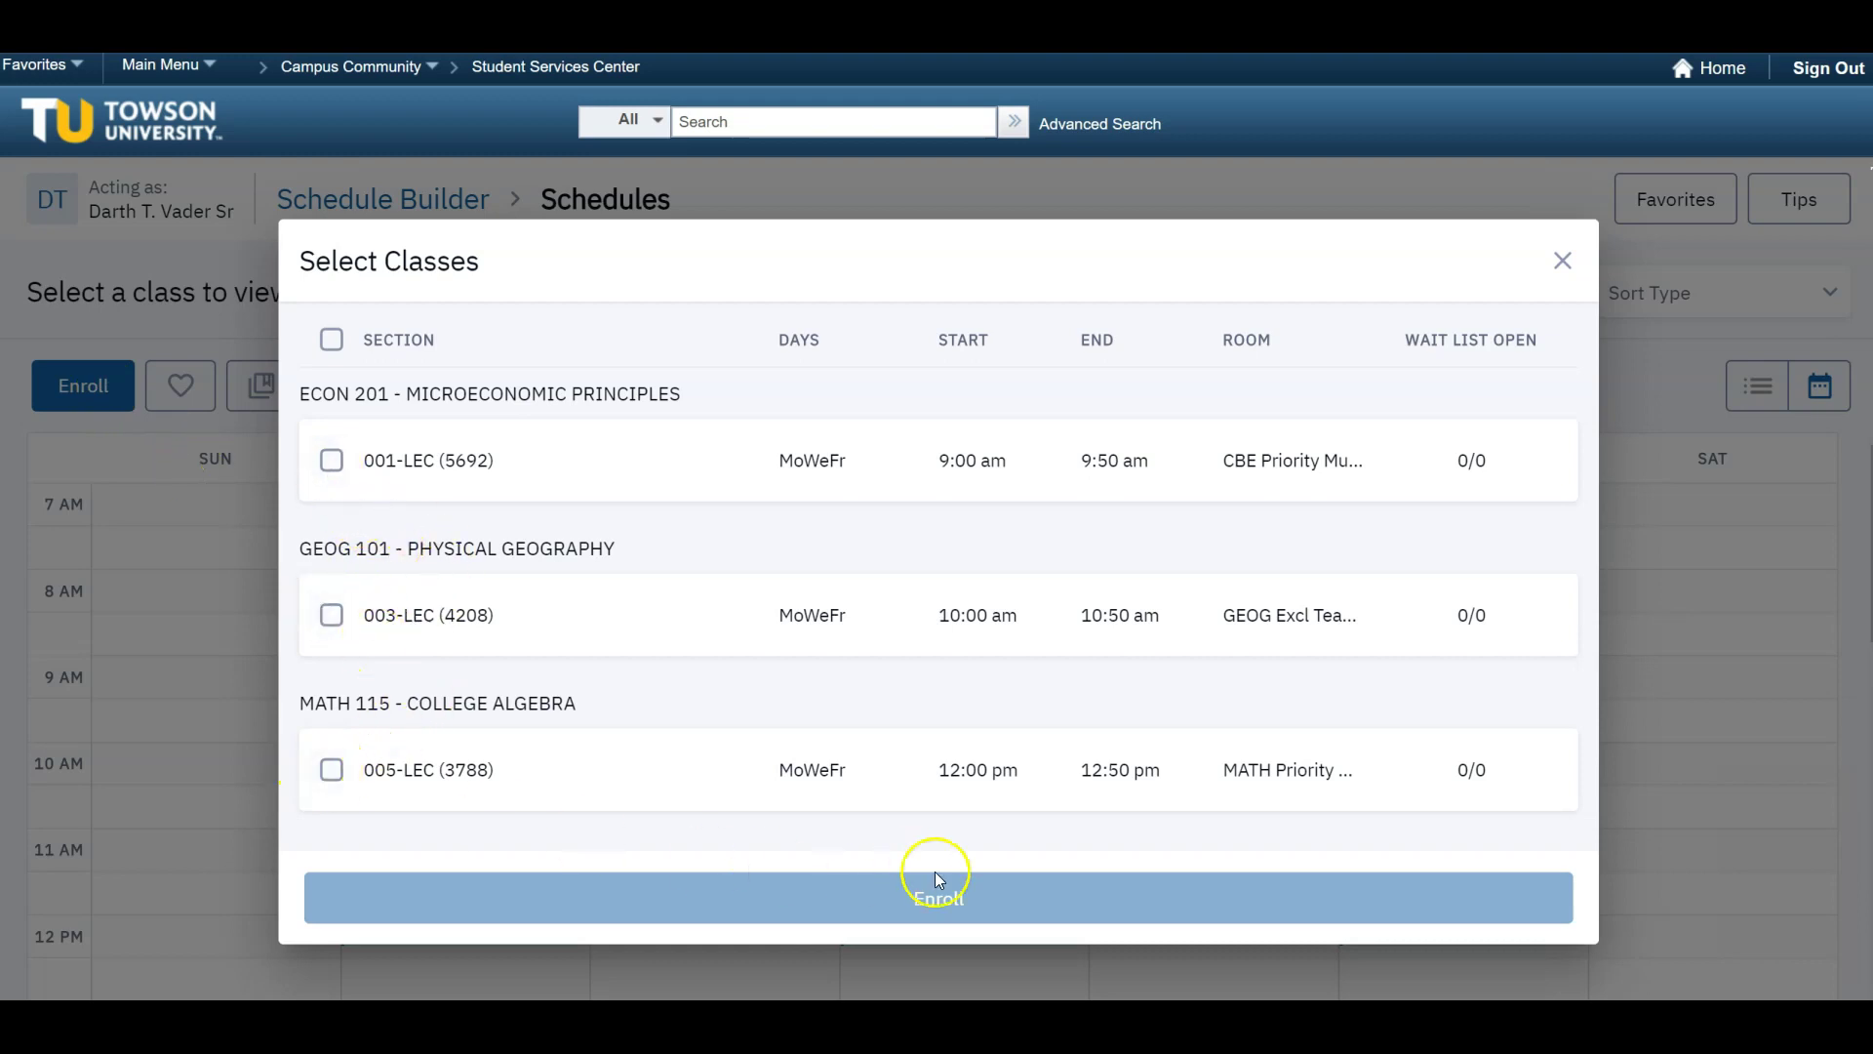
click(933, 898)
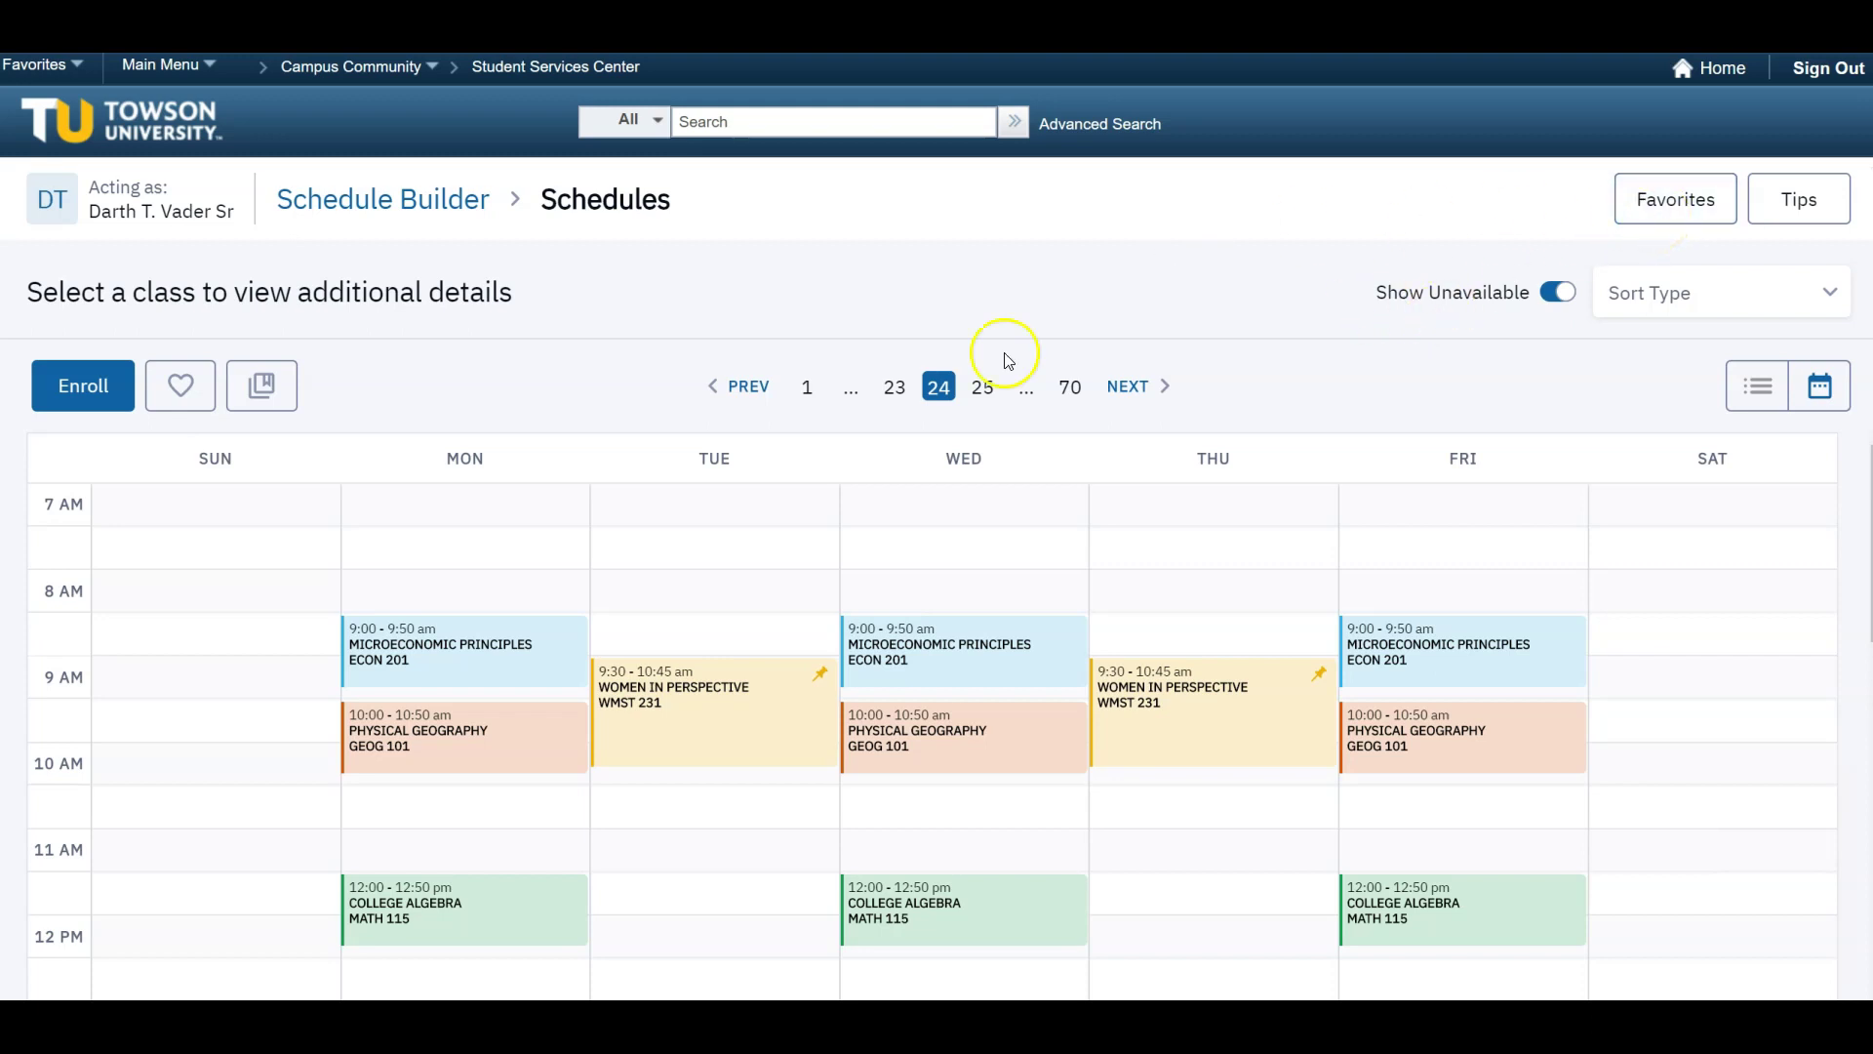
Step: Mark schedule 24 for comparison with the Compare icon
click(267, 382)
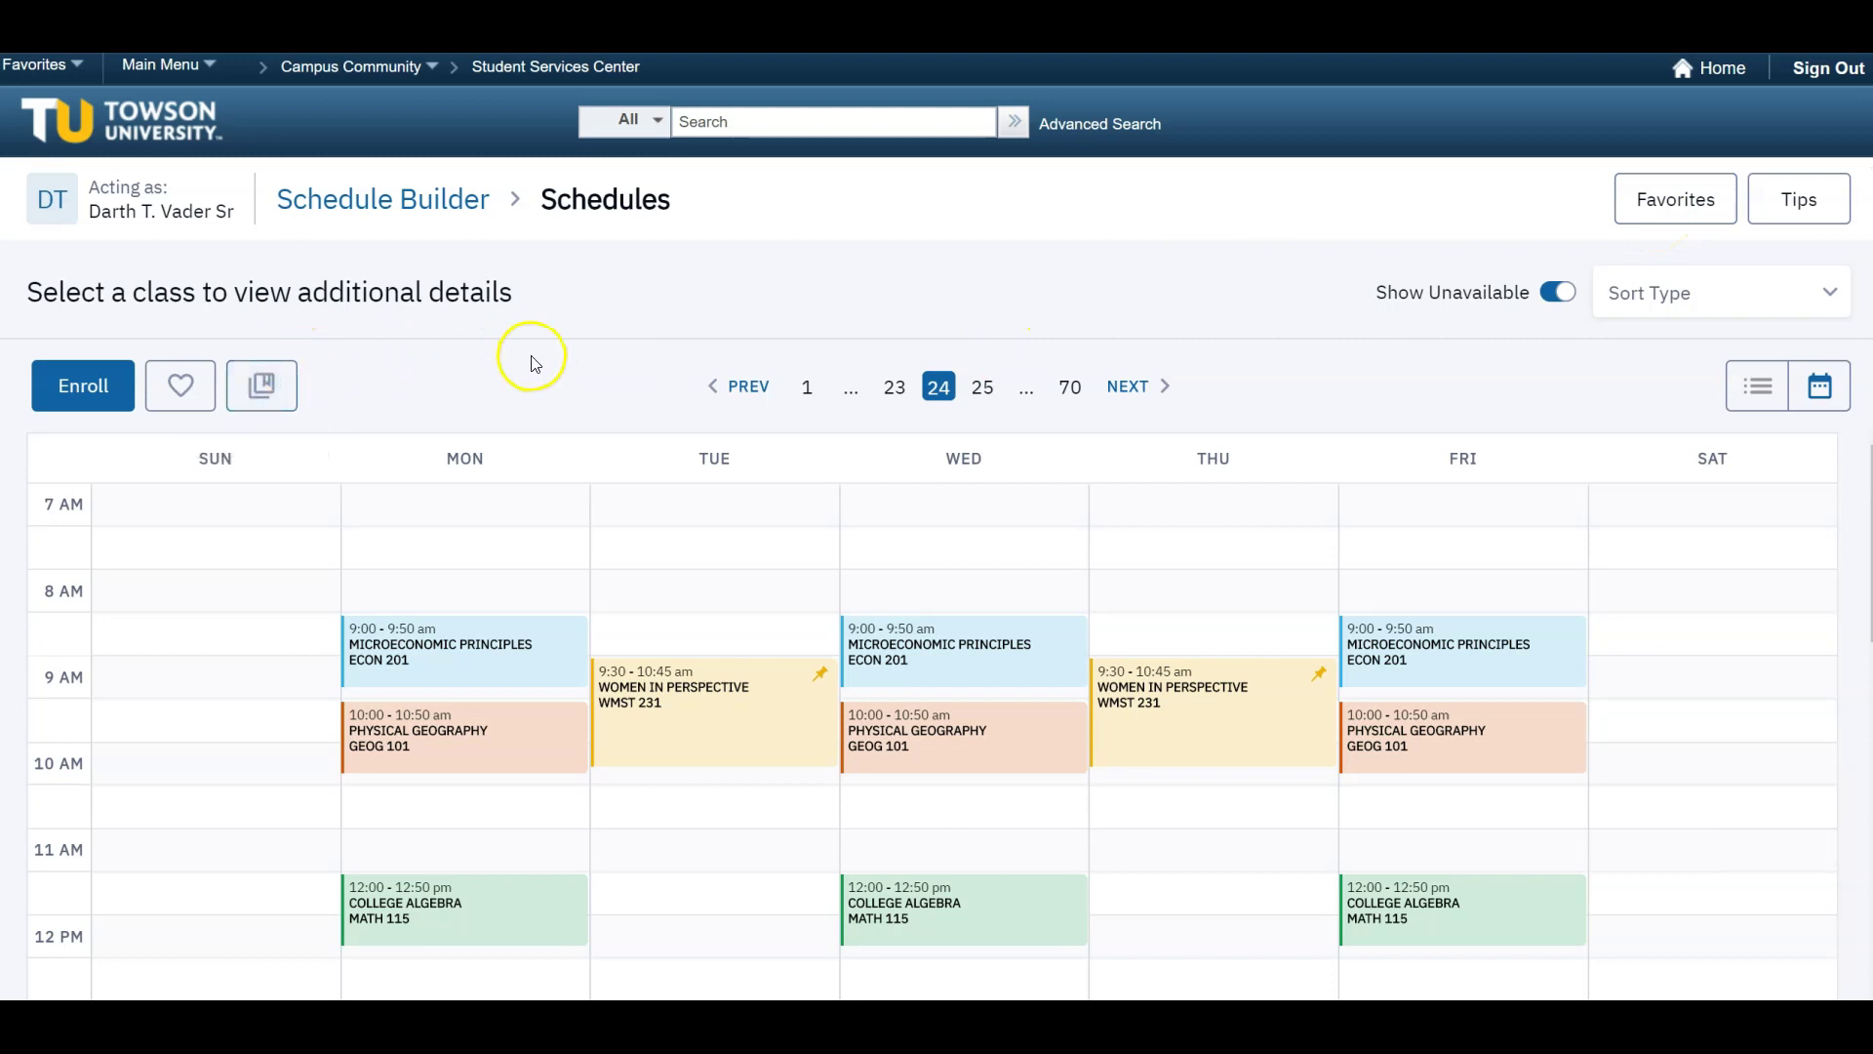